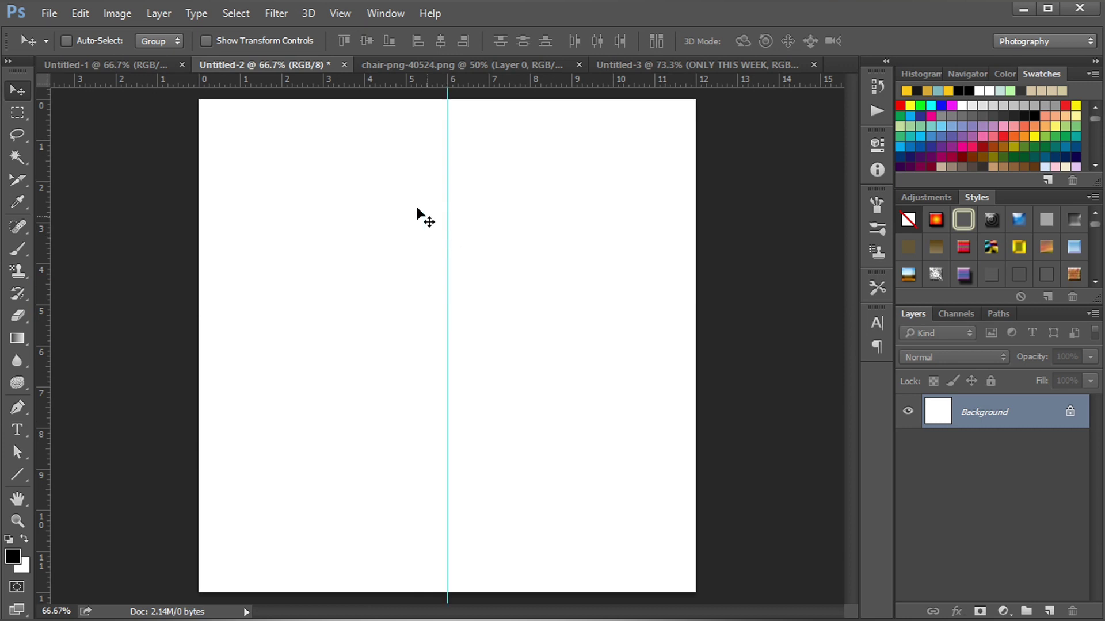
- Add a horizontal guide through the canvas centre and vertical guides at 0.5 and 10.5 on the ruler
{"action": "left_click_drag", "start_coordinate": [340, 84], "coordinate": [261, 345]}
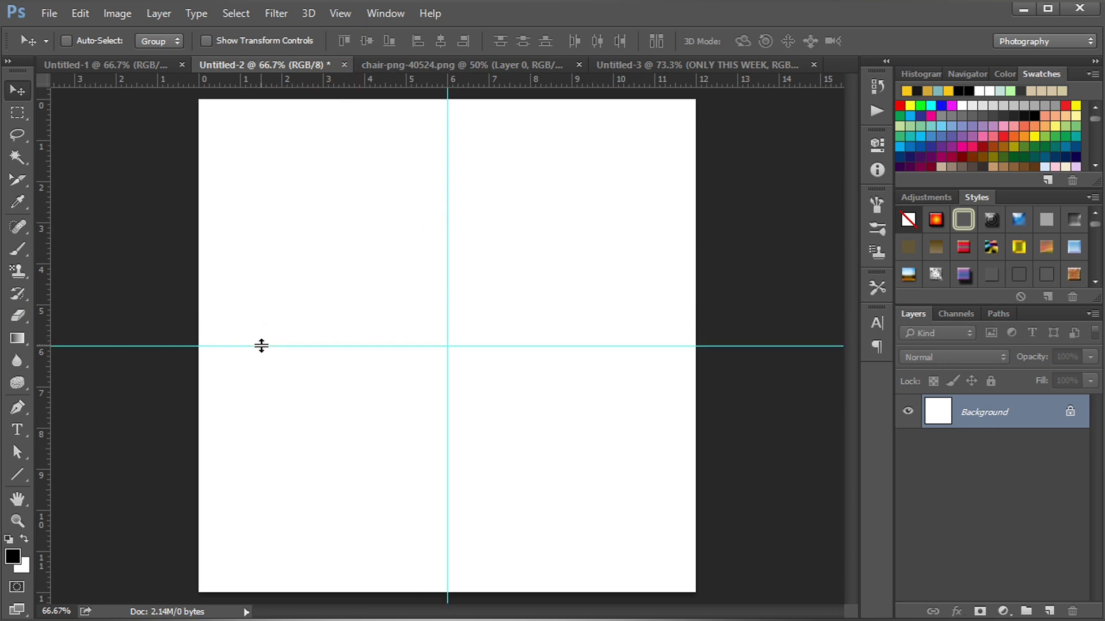
{"action": "left_click_drag", "start_coordinate": [44, 270], "coordinate": [219, 226]}
{"action": "left_click_drag", "start_coordinate": [48, 296], "coordinate": [634, 257]}
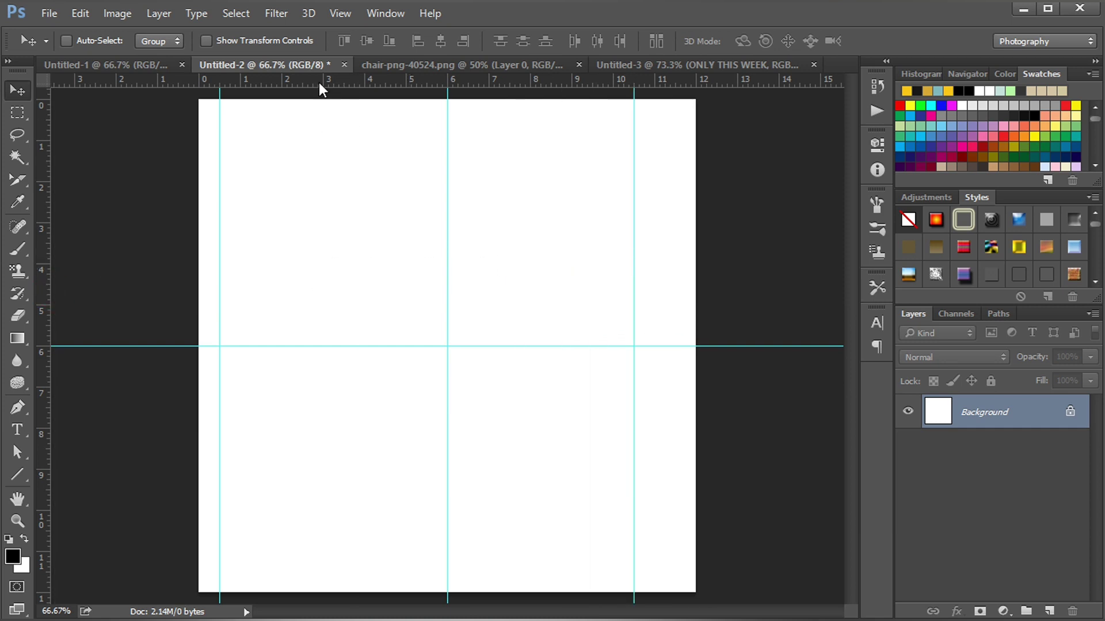
- Add horizontal guides at 0.5 and 11.5 on the ruler, plus a vertical guide at about 0.6
{"action": "left_click_drag", "start_coordinate": [309, 82], "coordinate": [295, 120]}
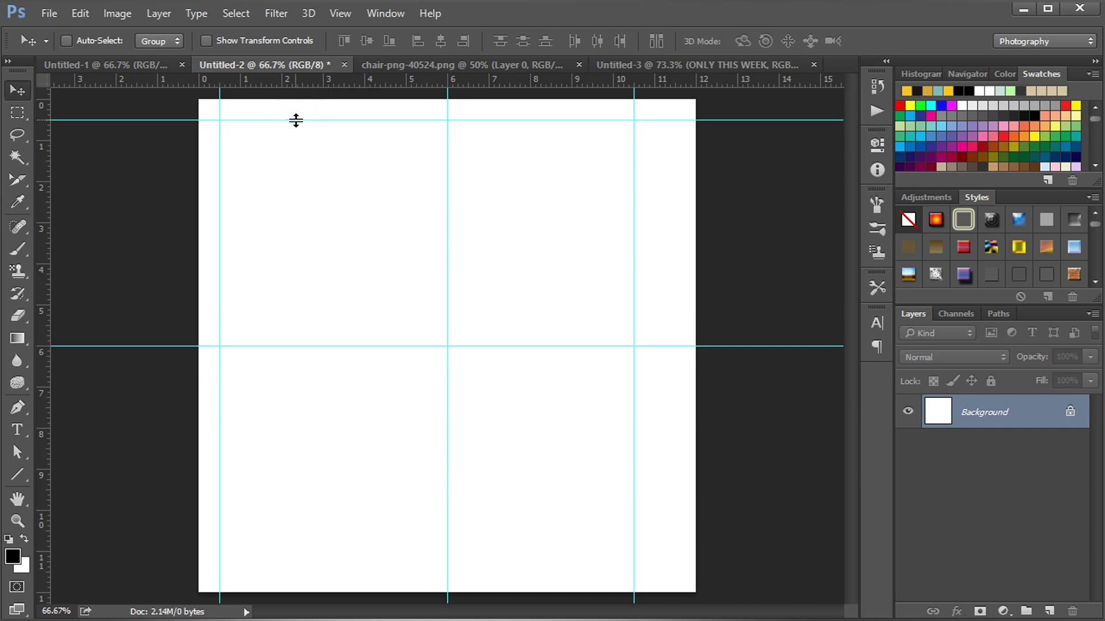
{"action": "left_click_drag", "start_coordinate": [163, 84], "coordinate": [168, 573]}
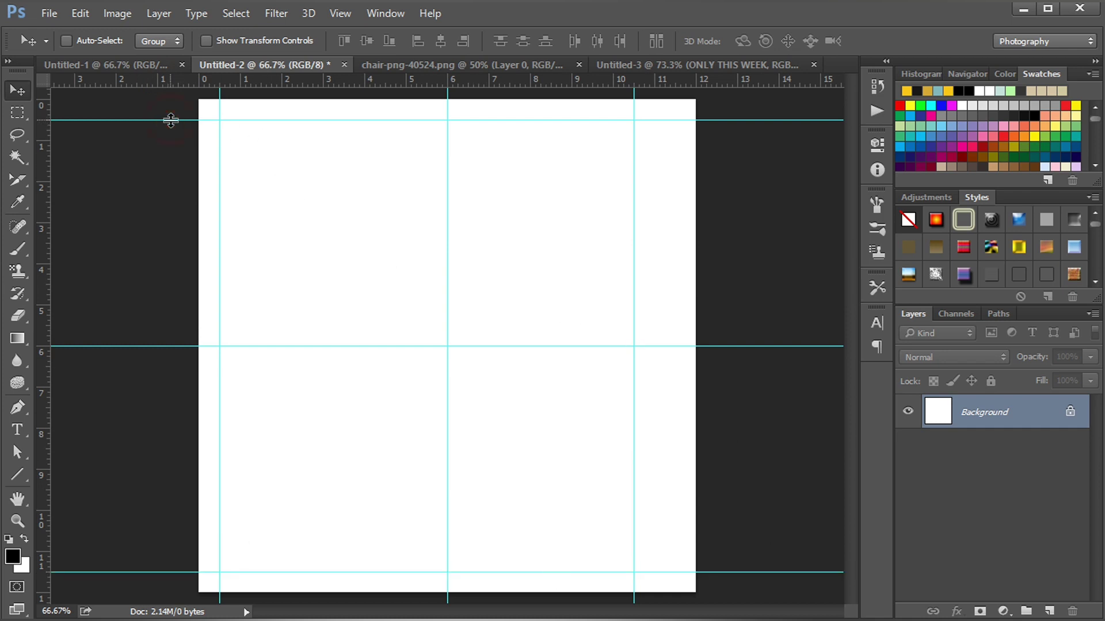
{"action": "mouse_move", "coordinate": [168, 119]}
{"action": "left_mouse_down"}
{"action": "mouse_move", "coordinate": [179, 117]}
{"action": "mouse_move", "coordinate": [153, 119]}
{"action": "left_mouse_up"}
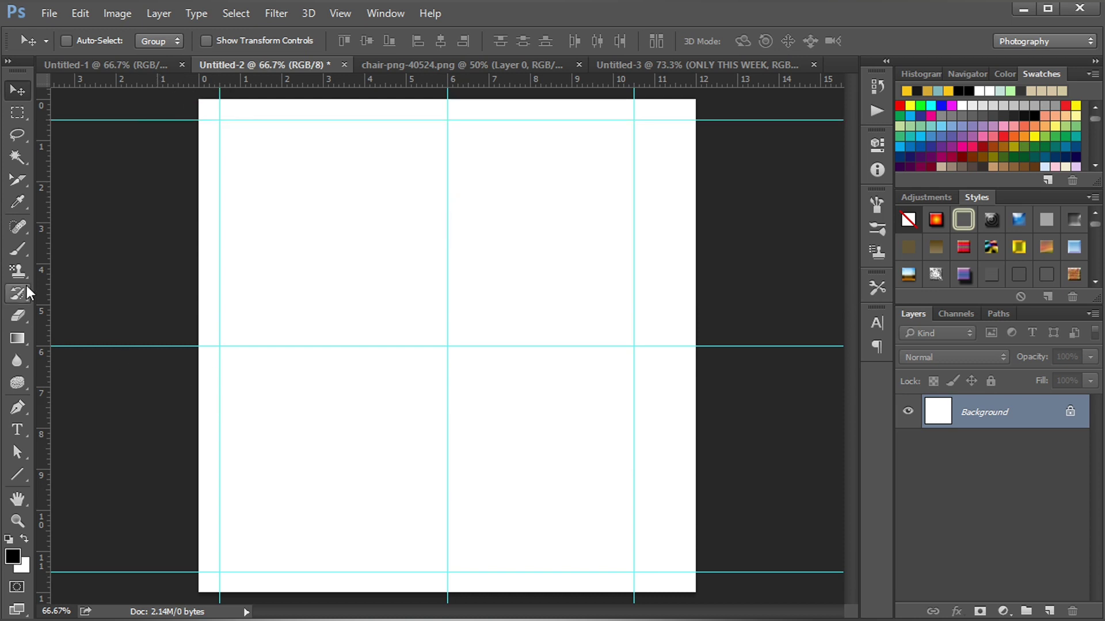
{"action": "left_click_drag", "start_coordinate": [45, 210], "coordinate": [224, 203]}
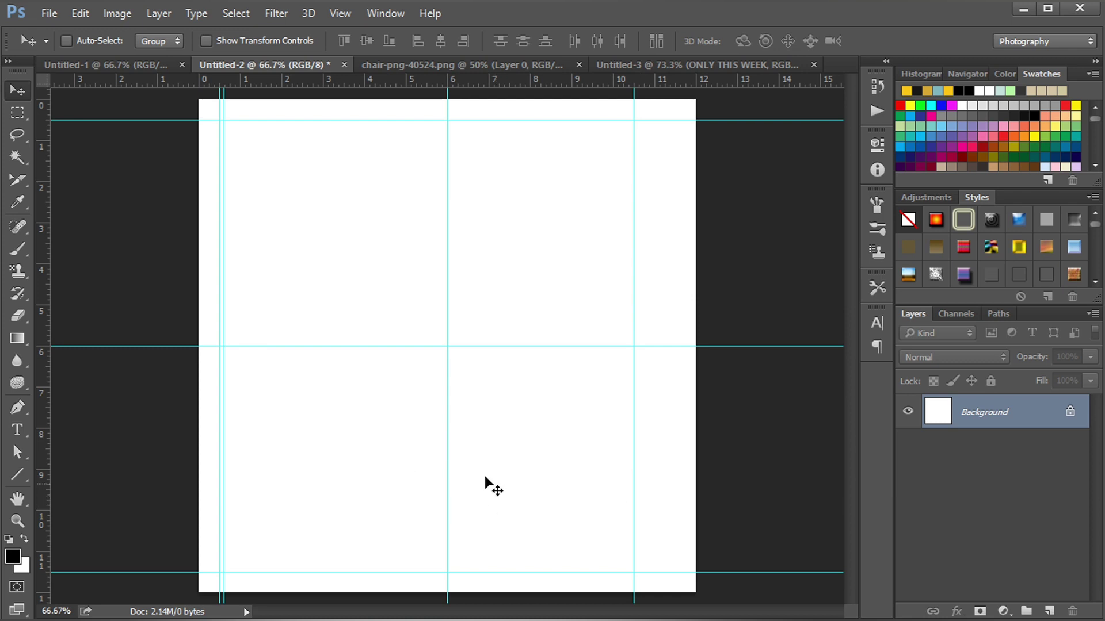
- Create a rectangle shape 405 px wide and 760 px high with the Rectangle tool
{"action": "left_click", "coordinate": [20, 482]}
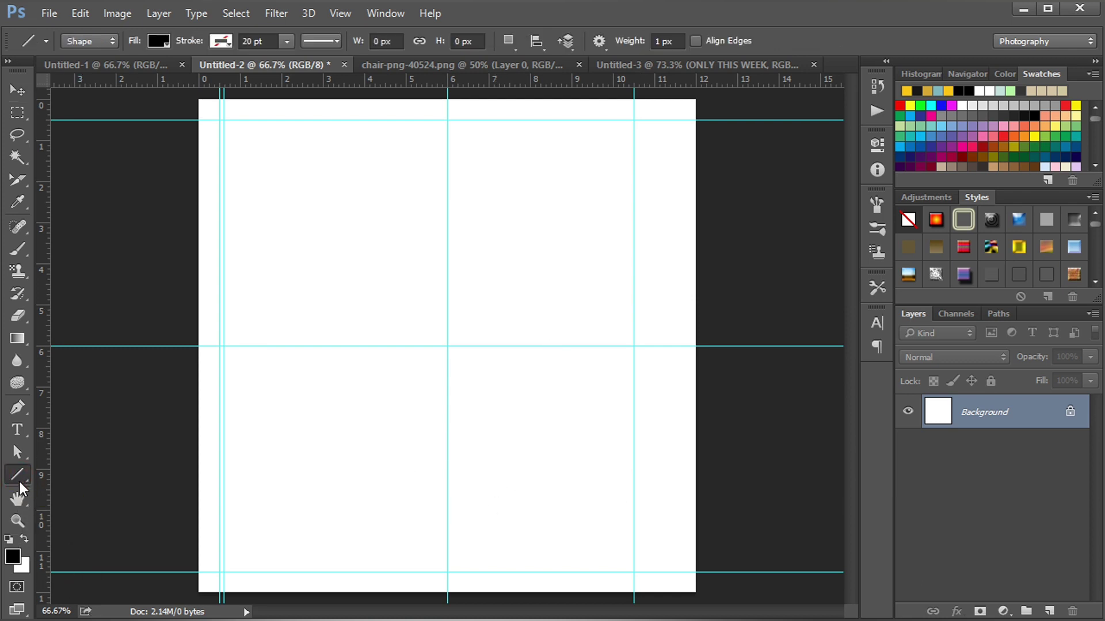
{"action": "right_click", "coordinate": [19, 482]}
{"action": "left_click", "coordinate": [119, 477]}
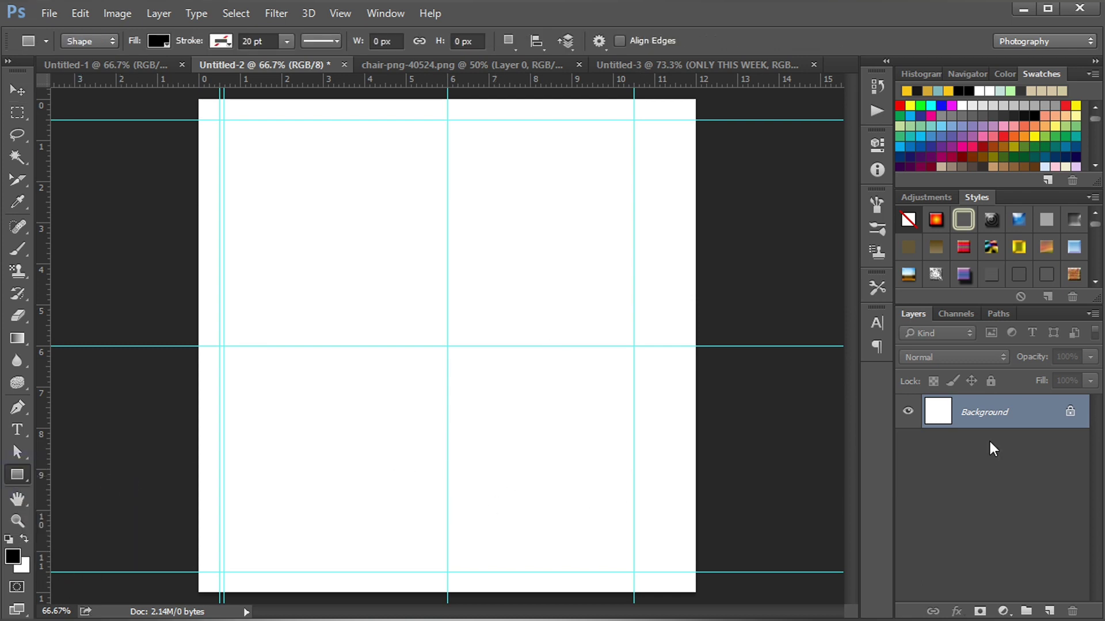
{"action": "left_click", "coordinate": [387, 266]}
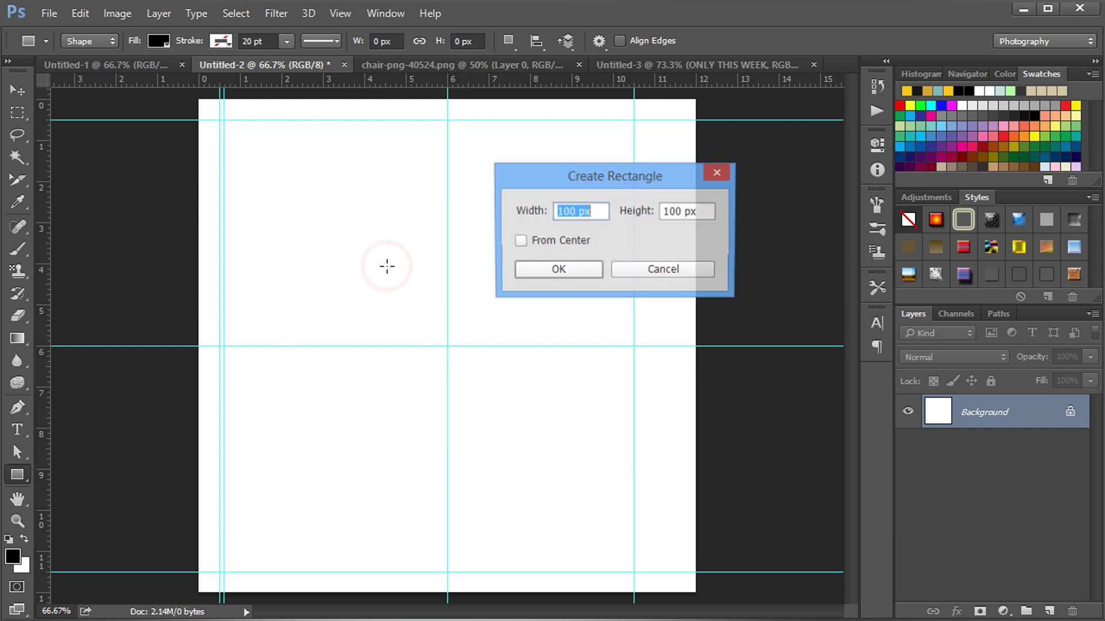
{"action": "type", "text": "405"}
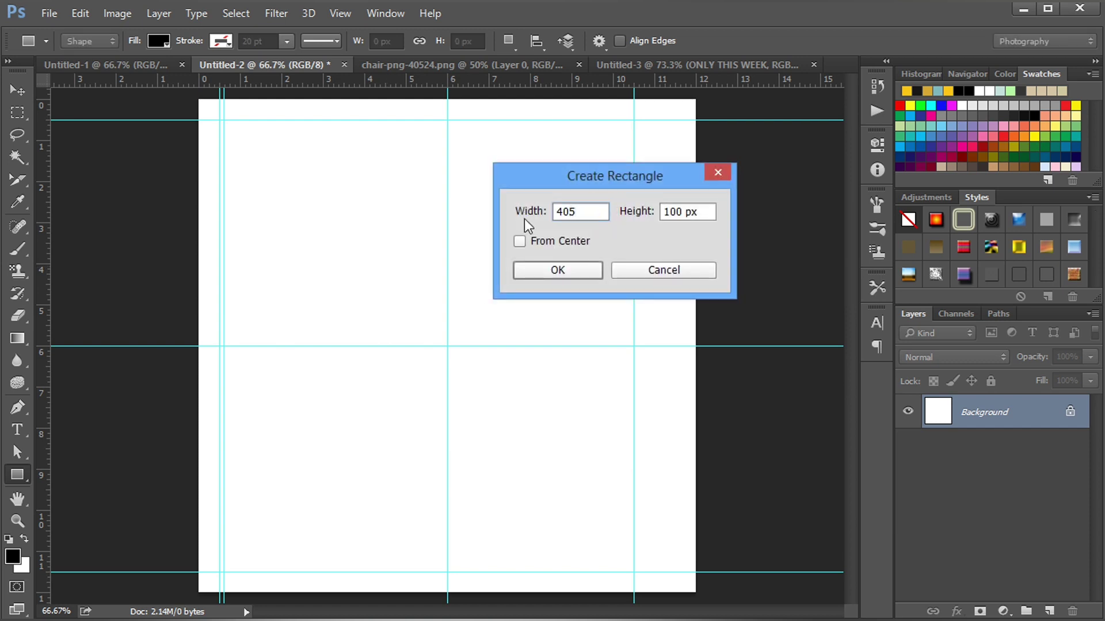
{"action": "key", "text": "Tab"}
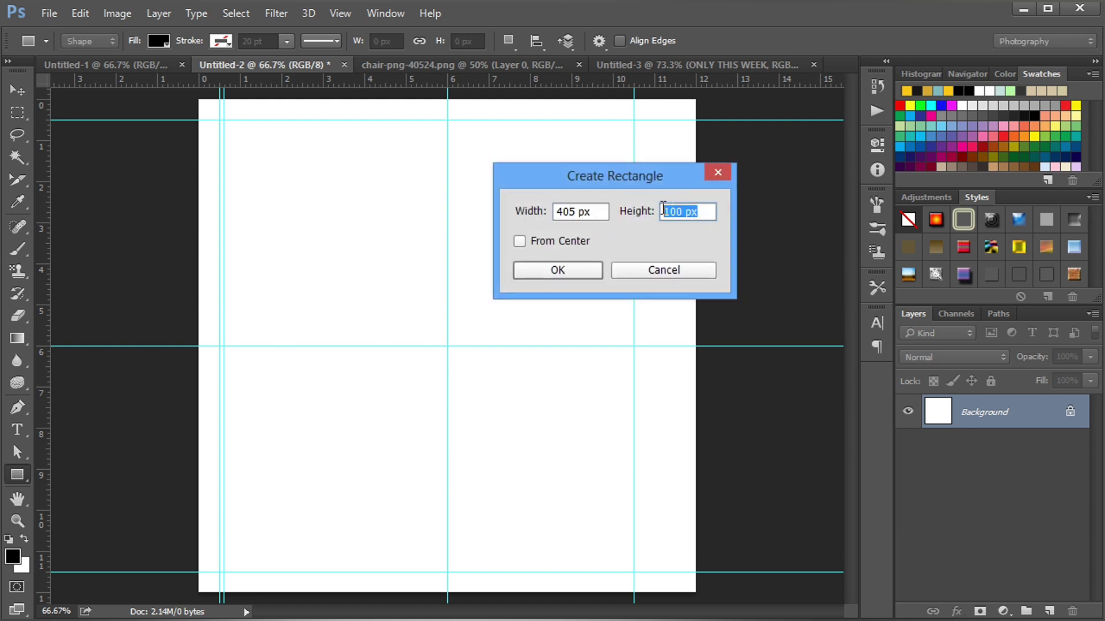
{"action": "type", "text": "760"}
{"action": "left_click", "coordinate": [572, 273]}
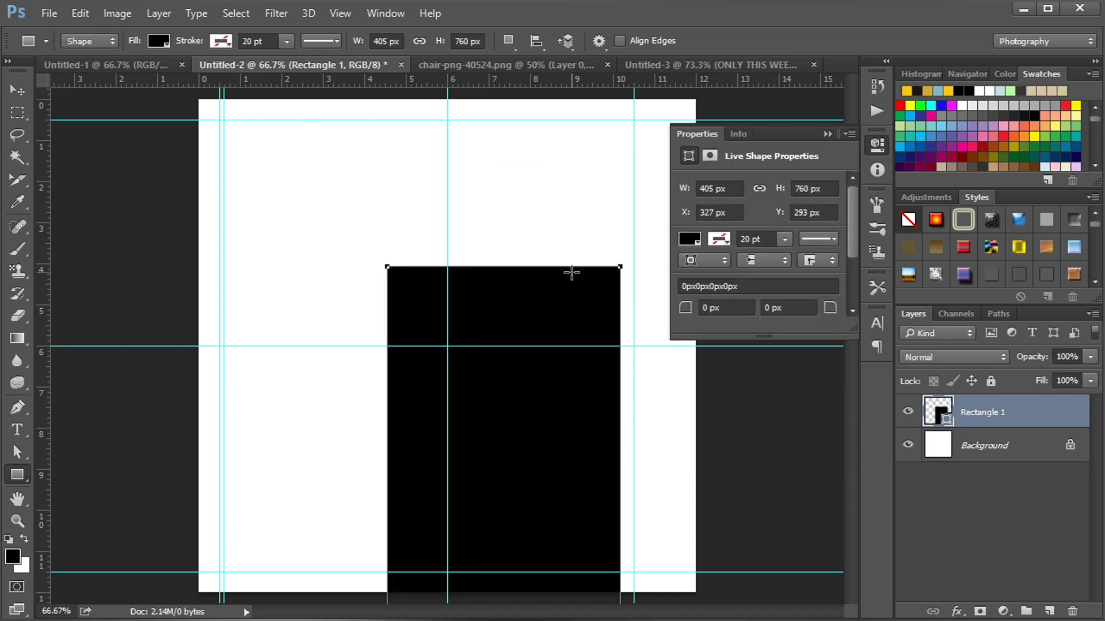
- Fill the rectangle with the golden yellow from the recently used colors
{"action": "left_click", "coordinate": [691, 240]}
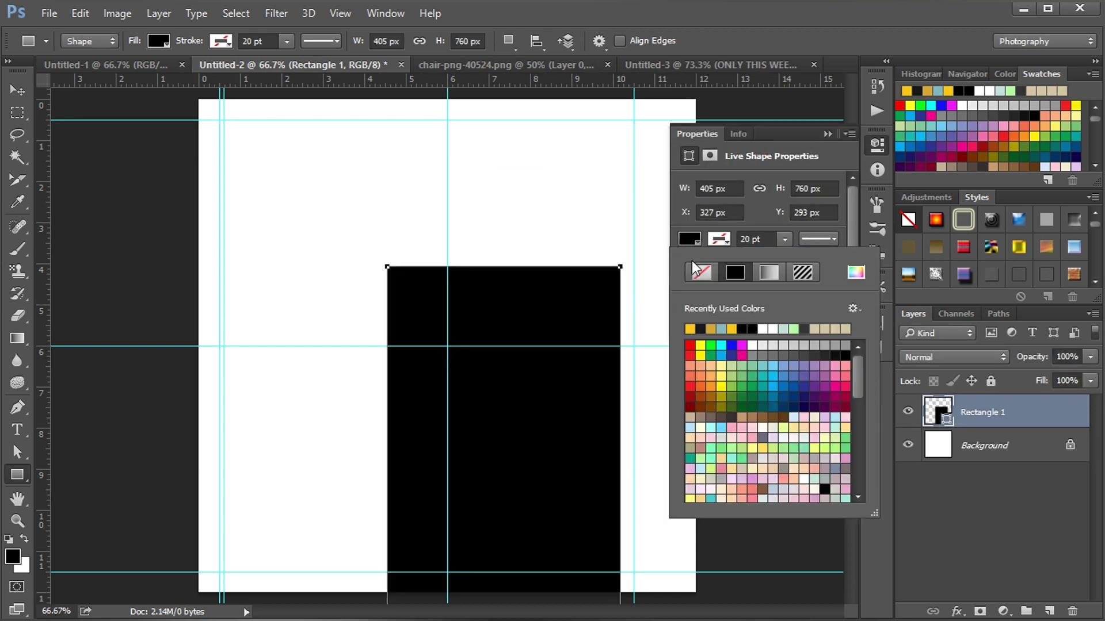
{"action": "left_click", "coordinate": [691, 328]}
{"action": "left_click", "coordinate": [828, 134]}
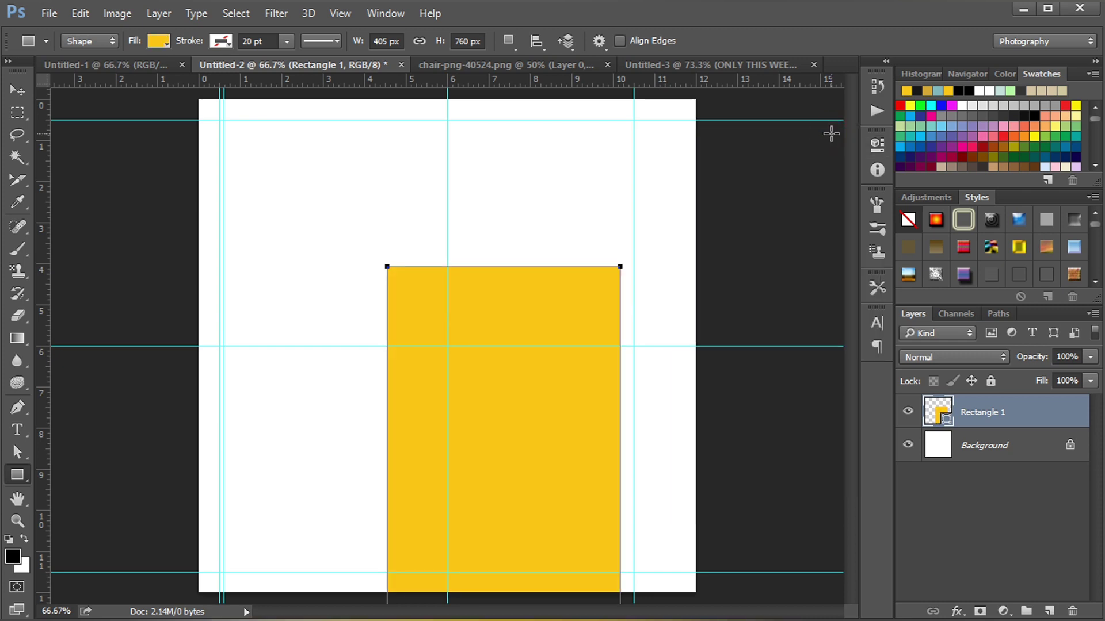
- Move the rectangle to the canvas's upper edge, starting at the vertical centre guide, and shift the 10.5 guide to about 11.4
{"action": "key", "text": "v"}
{"action": "left_click_drag", "start_coordinate": [508, 299], "coordinate": [566, 141]}
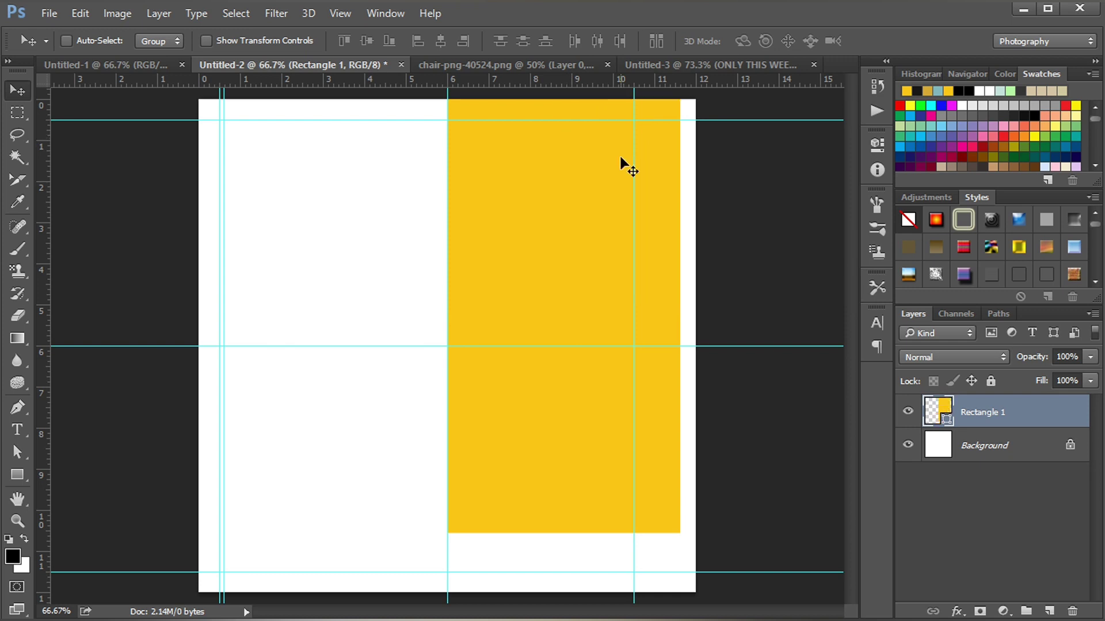
{"action": "left_click_drag", "start_coordinate": [632, 92], "coordinate": [673, 103]}
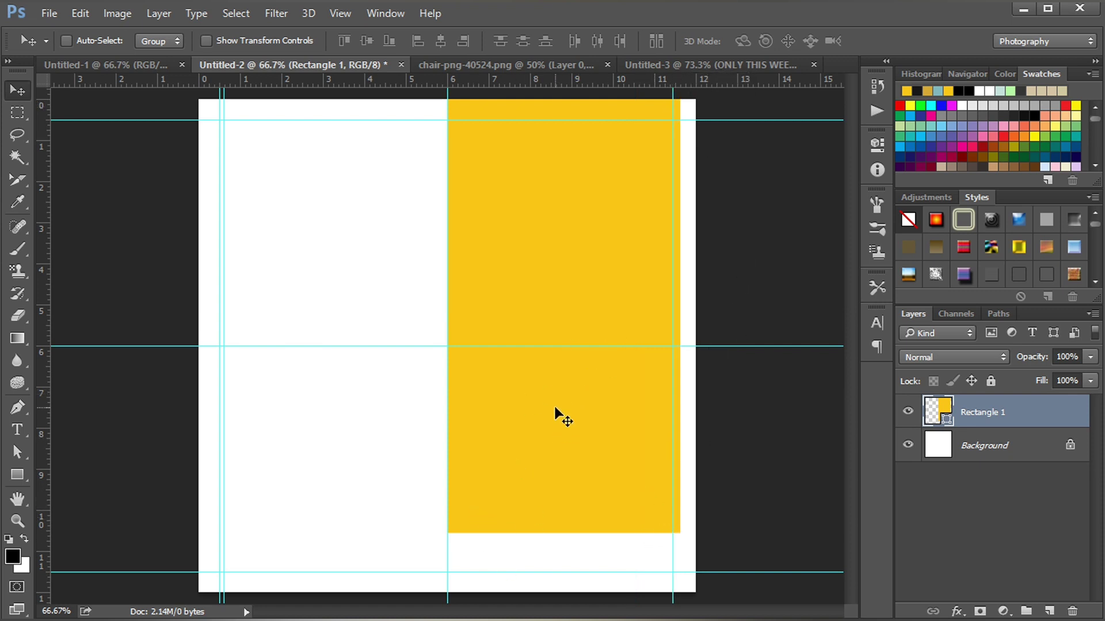
- Create an ellipse shape 405 px wide and 122 px high over the yellow rectangle
{"action": "left_click_drag", "start_coordinate": [16, 474], "coordinate": [116, 502]}
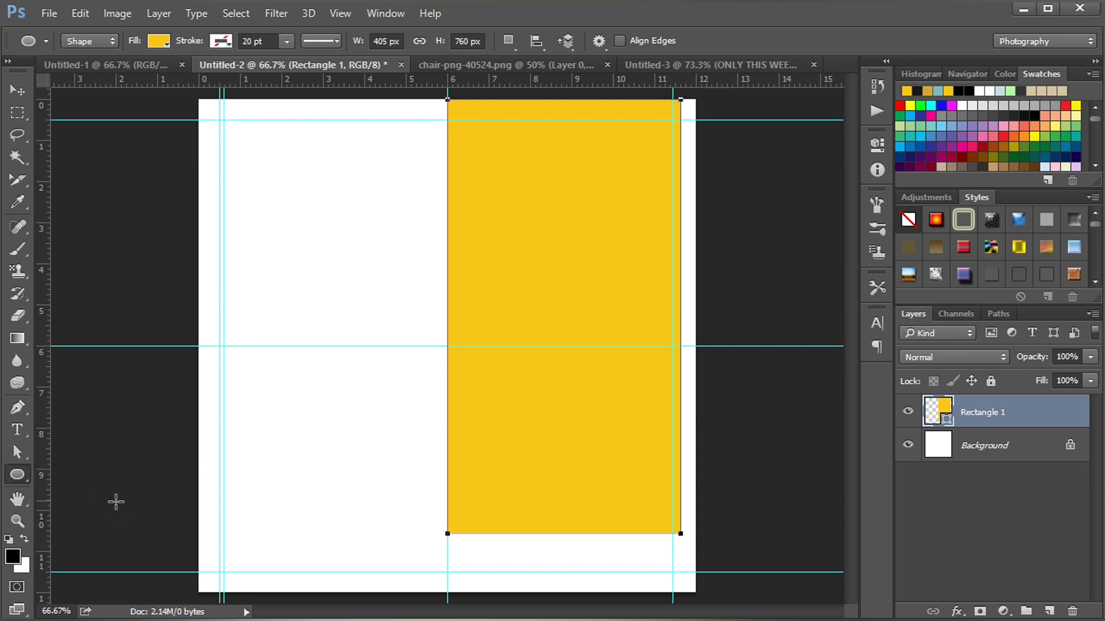
{"action": "left_click", "coordinate": [496, 283]}
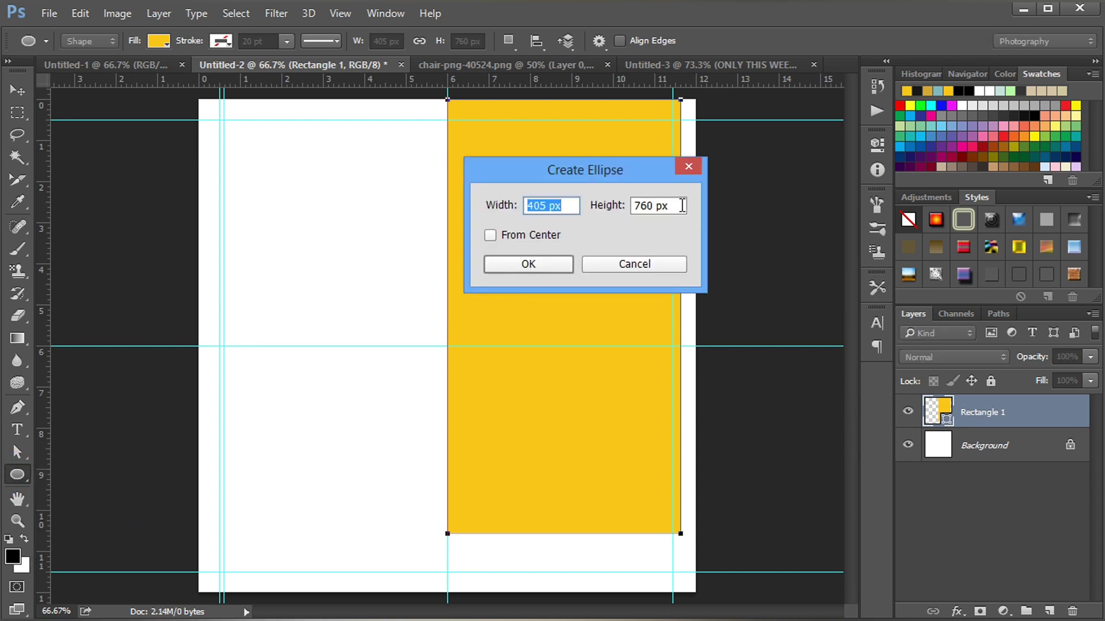
{"action": "left_click", "coordinate": [669, 205]}
{"action": "type", "text": "122"}
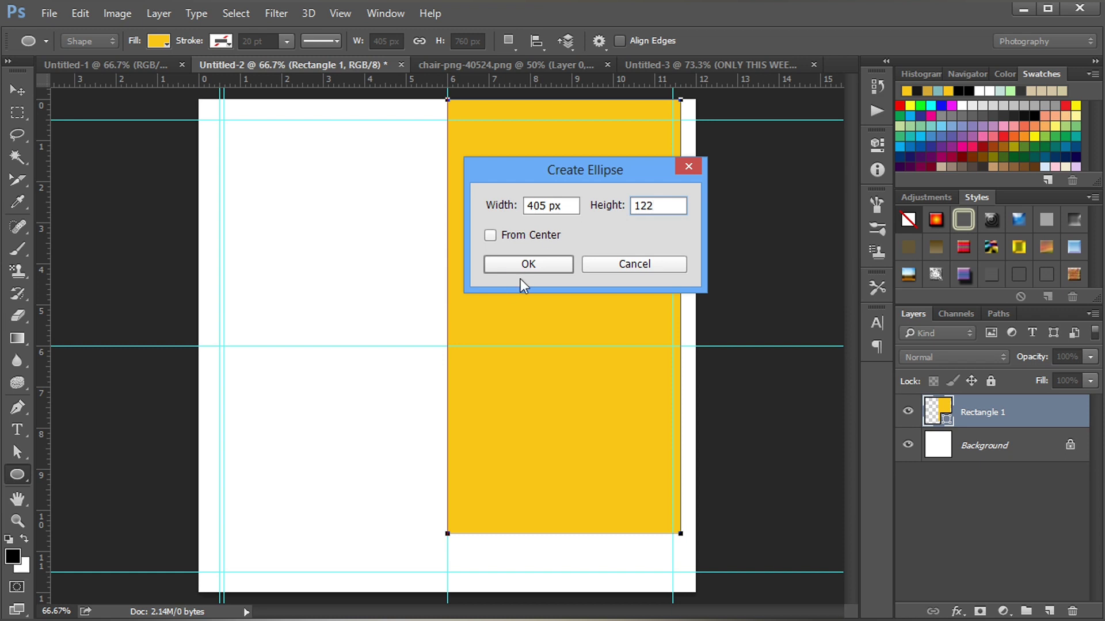
{"action": "left_click", "coordinate": [532, 269]}
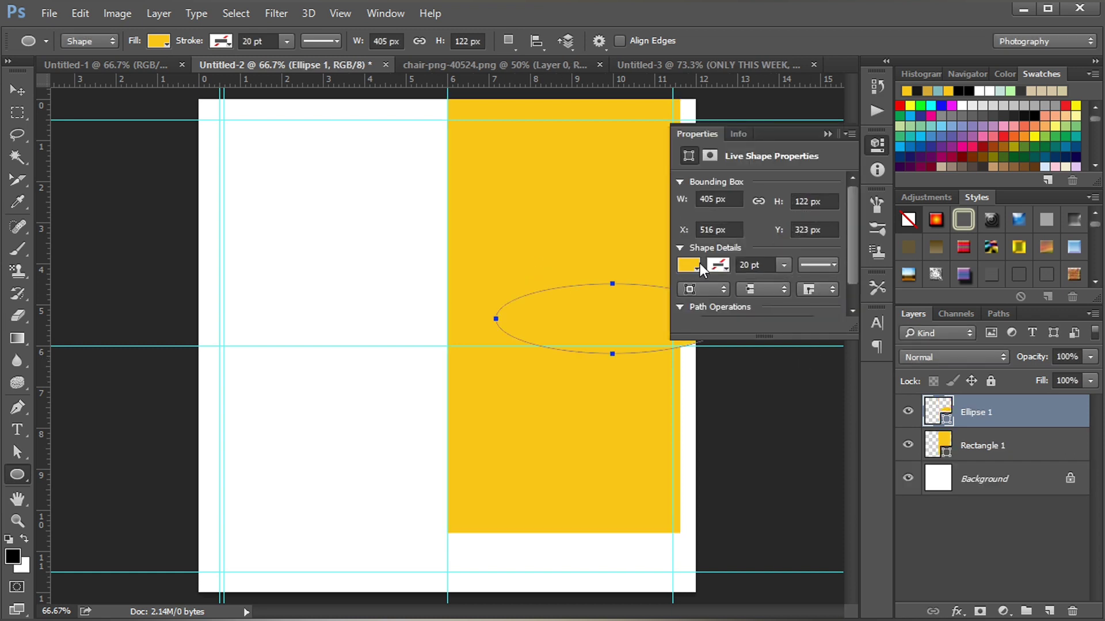
- Fill the ellipse with the darker mustard recent color and centre it on the yellow rectangle's lower edge
{"action": "left_click", "coordinate": [697, 265]}
{"action": "left_click", "coordinate": [716, 357]}
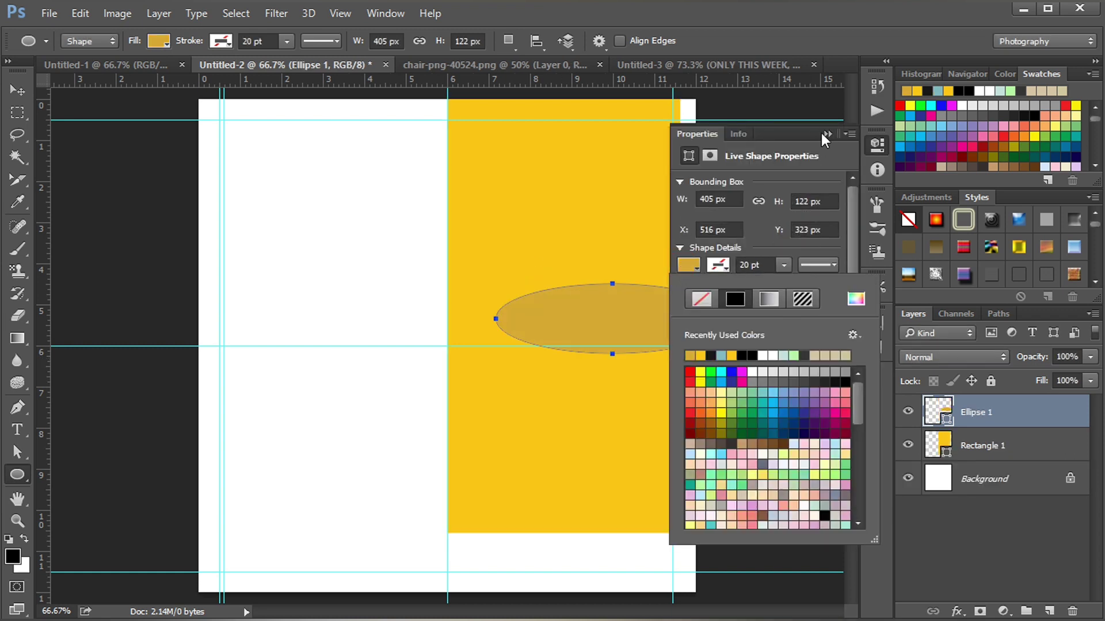
{"action": "left_click", "coordinate": [827, 134]}
{"action": "left_click", "coordinate": [17, 91]}
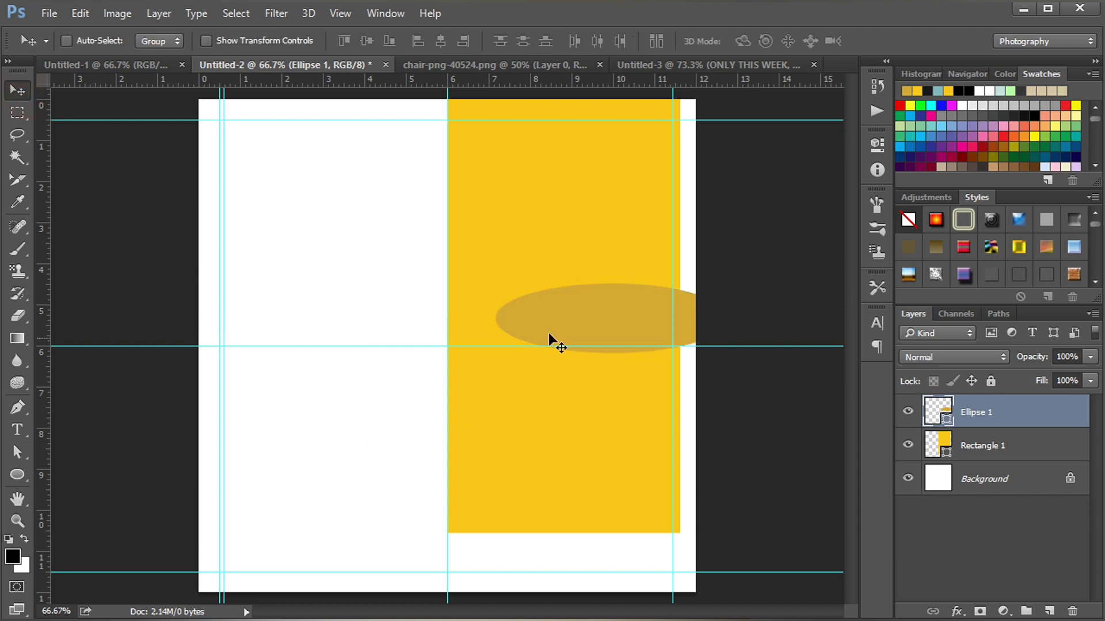
{"action": "left_click_drag", "start_coordinate": [548, 333], "coordinate": [568, 535]}
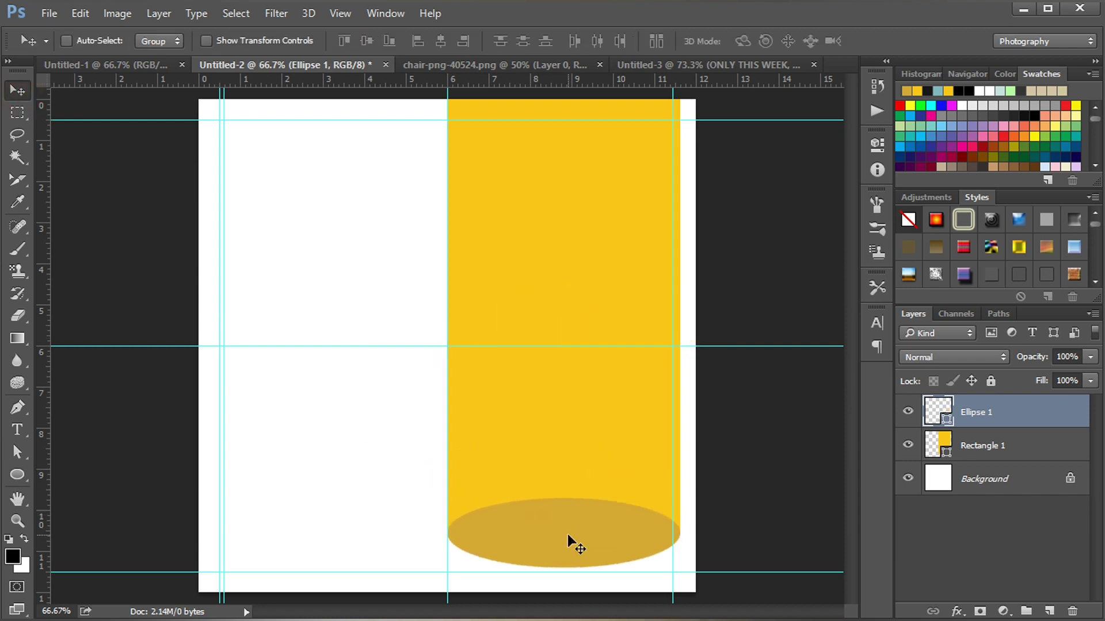
- Copy the chair from chair-png-40524.png into Untitled-2, scale it to about 53% and stand it on the ellipse
{"action": "left_click", "coordinate": [457, 68]}
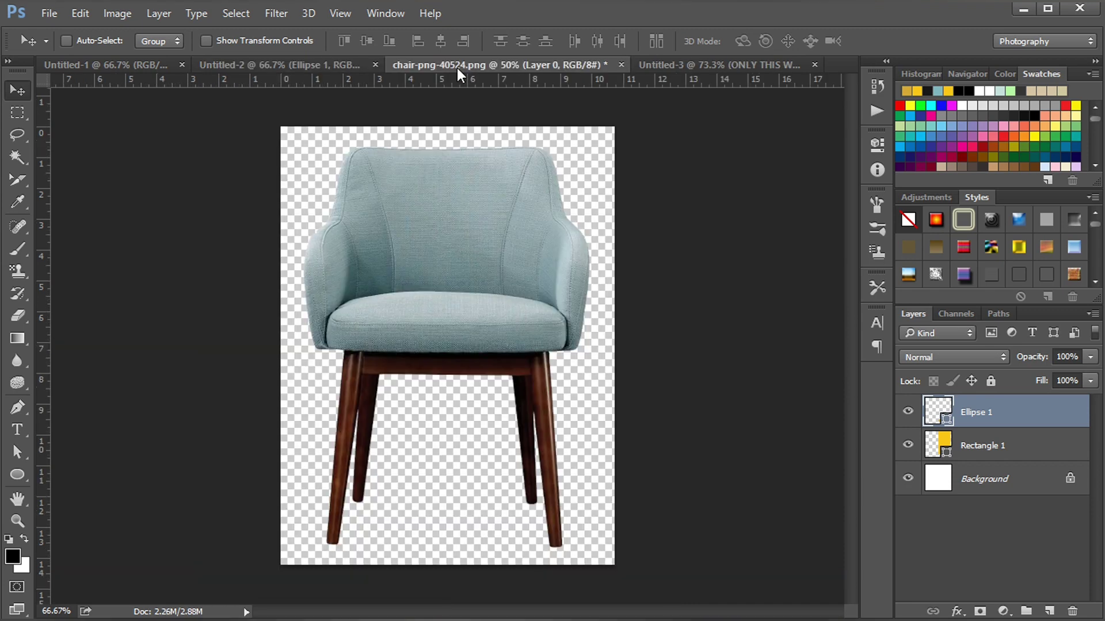
{"action": "left_click_drag", "start_coordinate": [473, 299], "coordinate": [578, 405]}
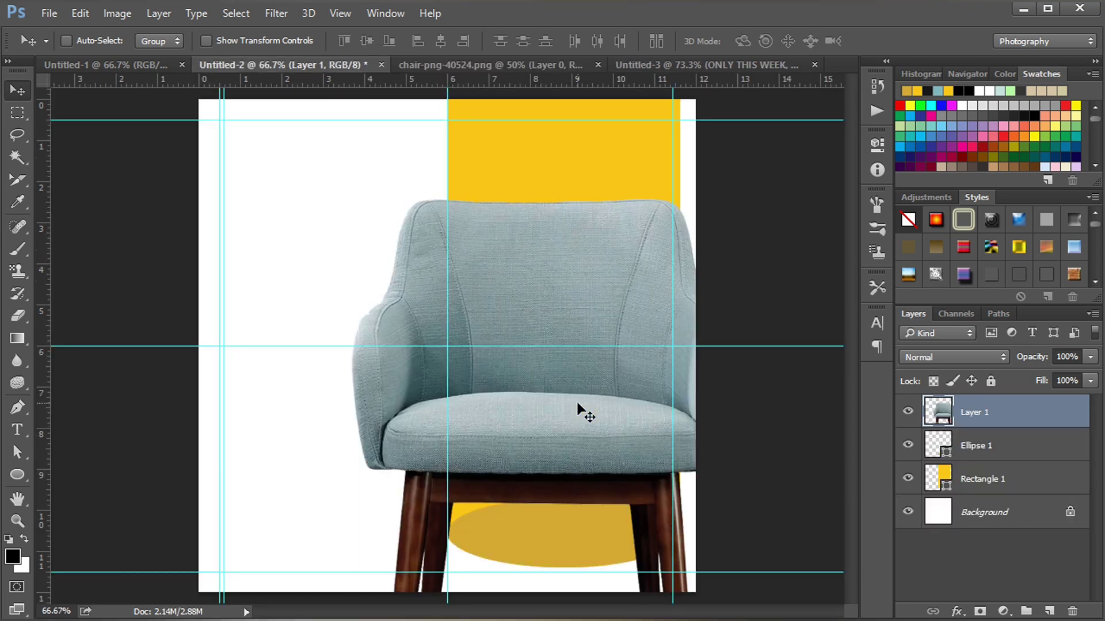
{"action": "key", "text": "ctrl+t"}
{"action": "left_click_drag", "start_coordinate": [734, 198], "coordinate": [621, 305]}
{"action": "left_click_drag", "start_coordinate": [570, 361], "coordinate": [579, 308]}
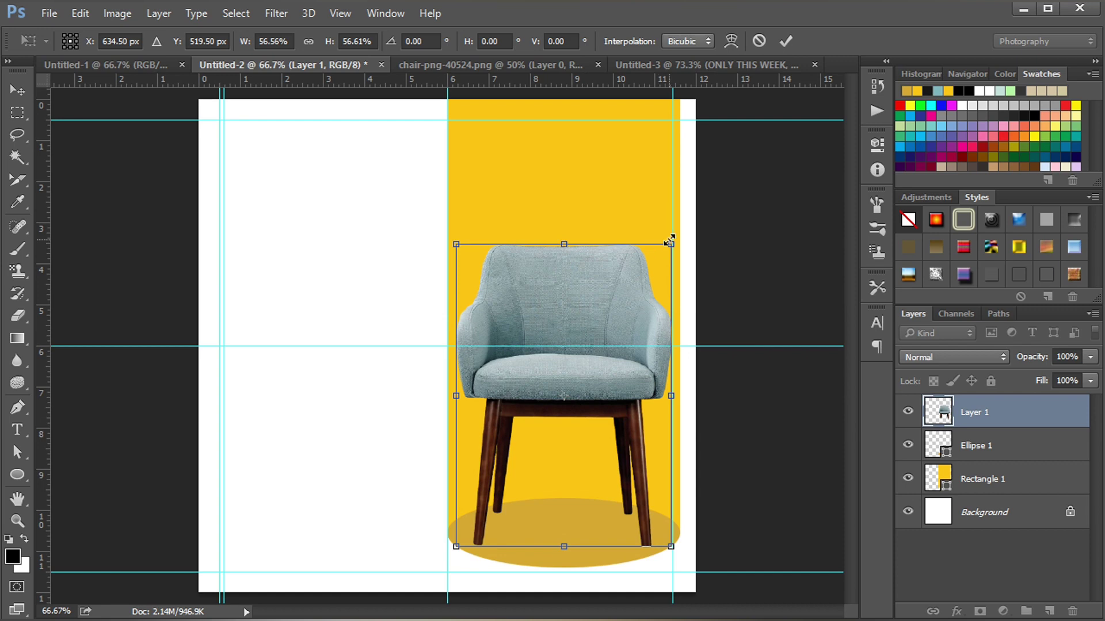
{"action": "left_click_drag", "start_coordinate": [669, 241], "coordinate": [661, 243]}
{"action": "left_click_drag", "start_coordinate": [579, 304], "coordinate": [577, 313]}
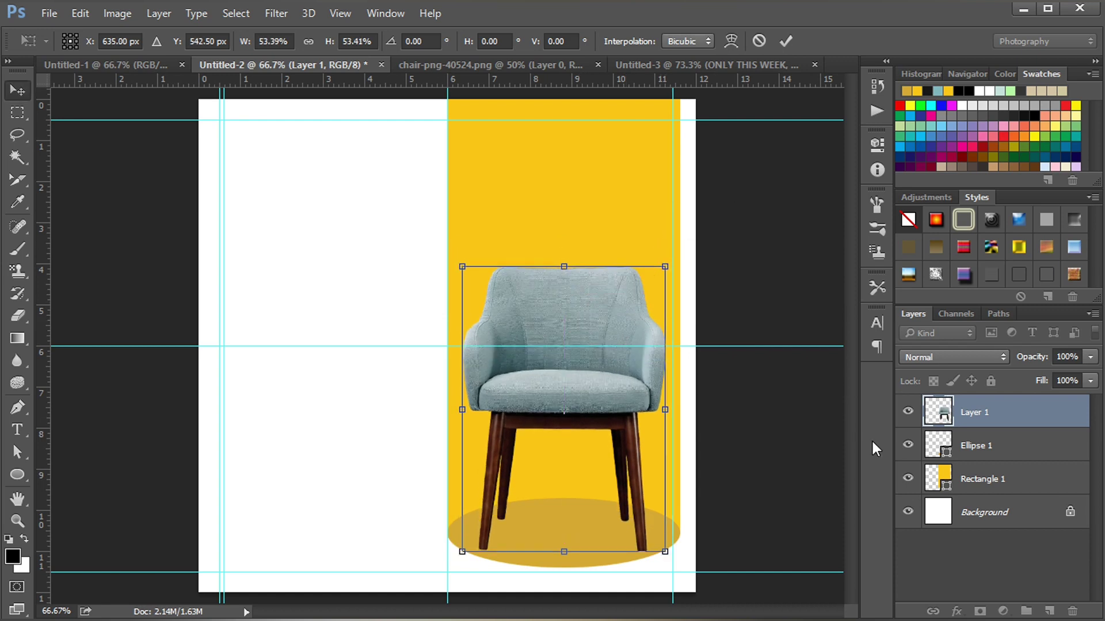
{"action": "key", "text": "Return"}
- Add a new layer directly above the ellipse and make a rectangular selection on the floor between the chair legs
{"action": "left_click", "coordinate": [1030, 442]}
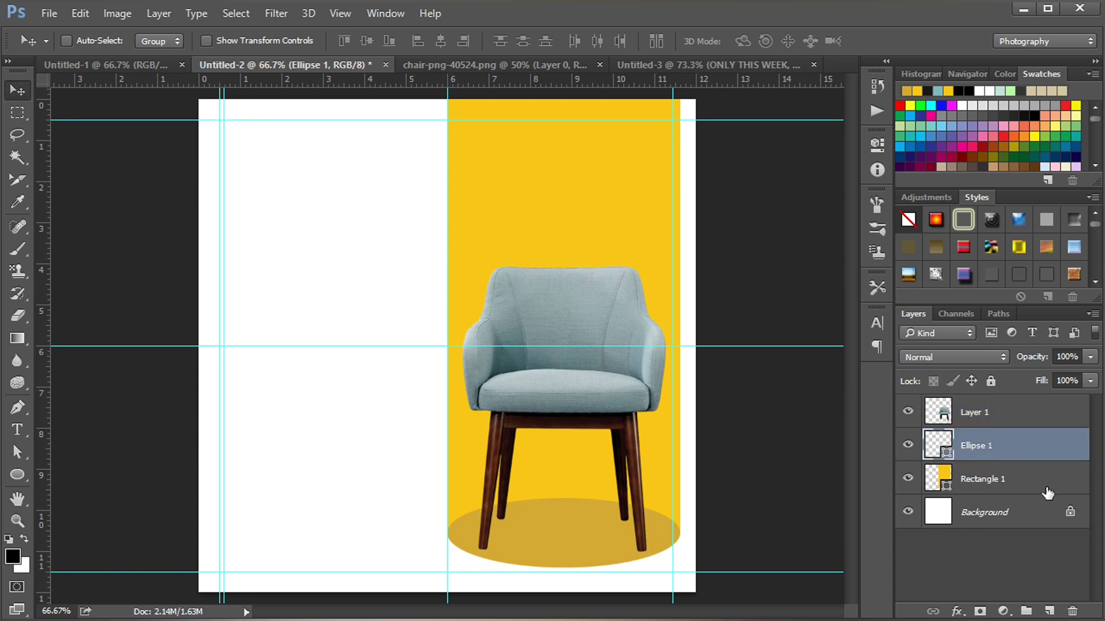
{"action": "left_click", "coordinate": [1048, 611]}
{"action": "left_click", "coordinate": [16, 115]}
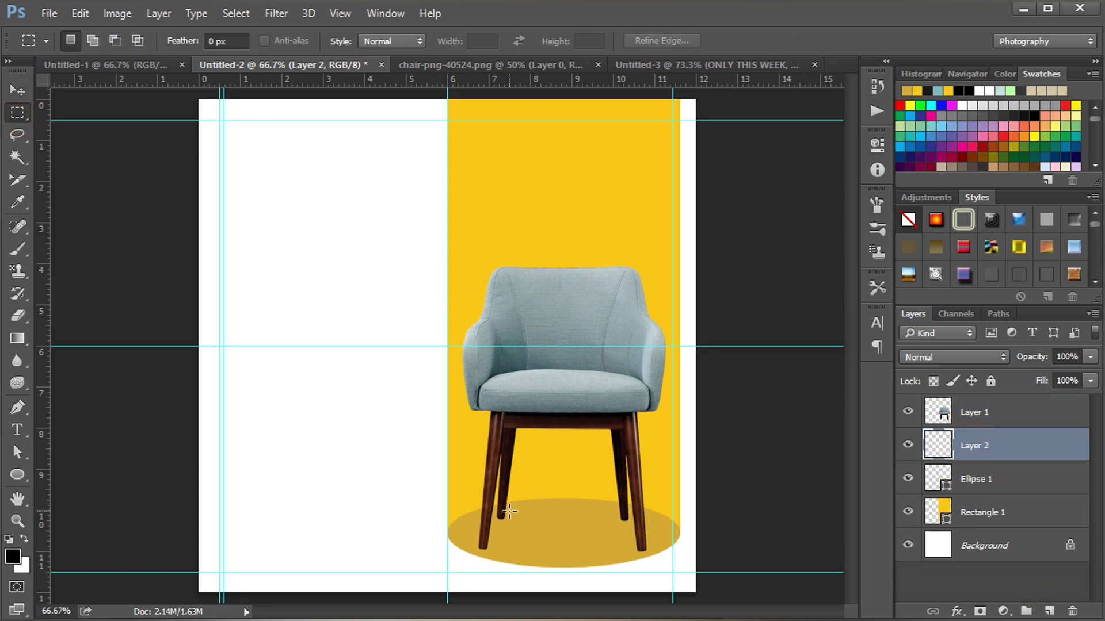
{"action": "left_click_drag", "start_coordinate": [509, 510], "coordinate": [620, 548]}
- Feather the rectangular selection by 10 pixels
{"action": "right_click", "coordinate": [584, 528]}
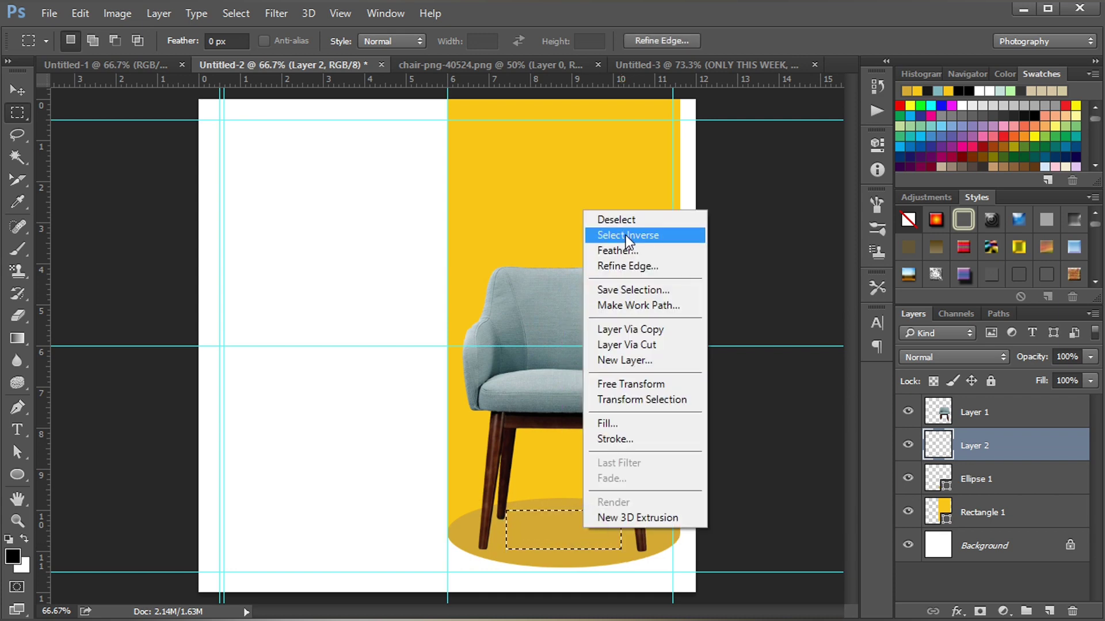
{"action": "left_click", "coordinate": [626, 249]}
{"action": "double_click", "coordinate": [584, 226]}
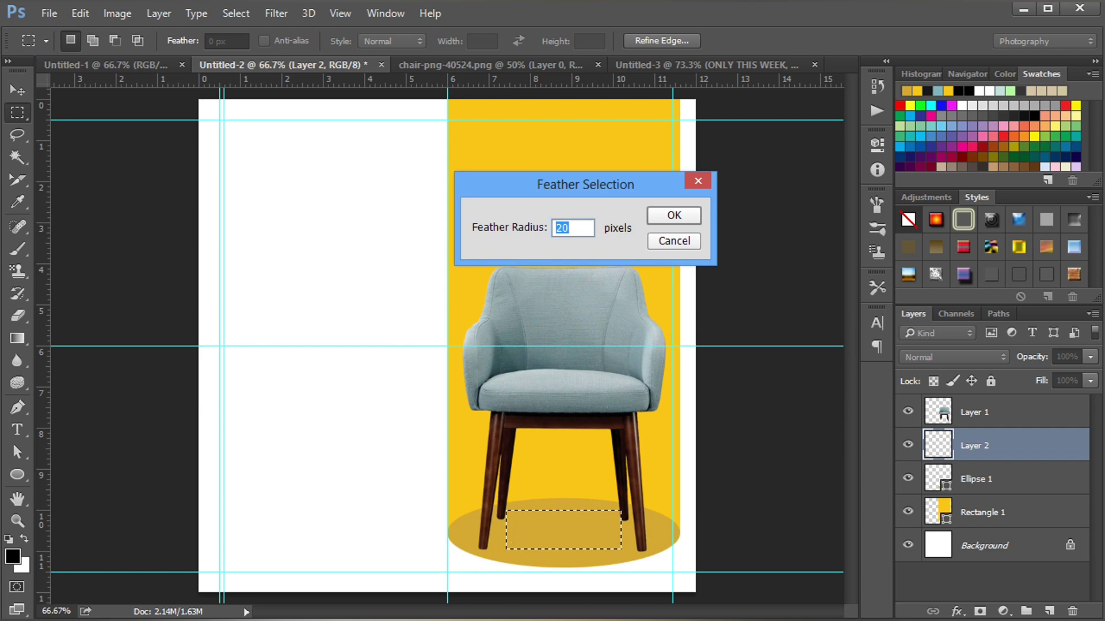
{"action": "type", "text": "10"}
{"action": "left_click", "coordinate": [671, 216]}
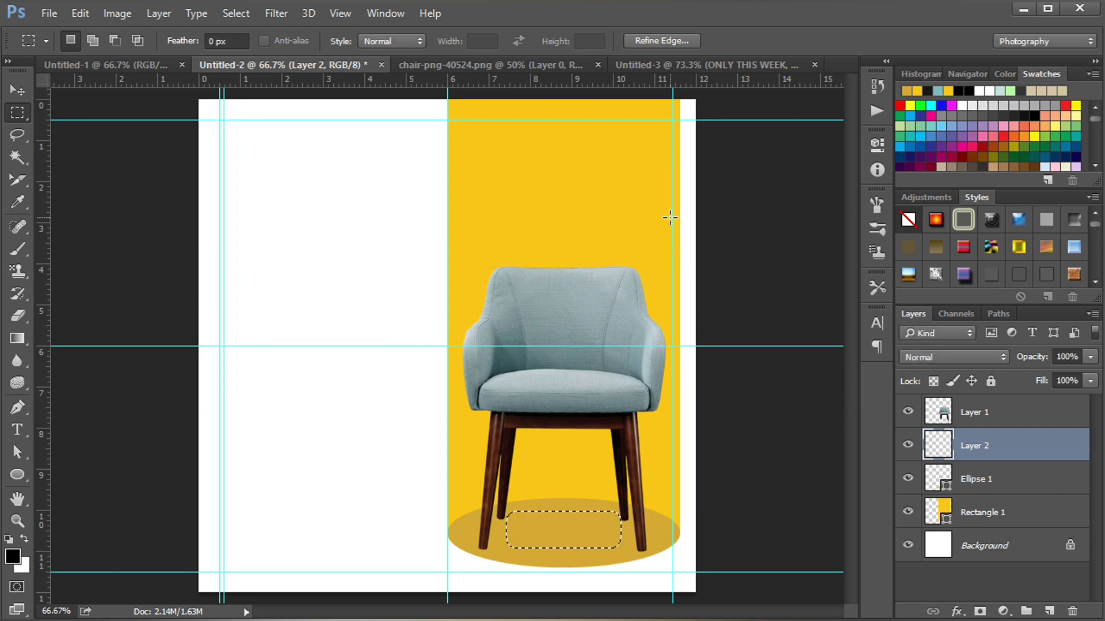
- Set up a soft round 35 px brush with 28% opacity and 30% flow
{"action": "left_click", "coordinate": [17, 248]}
{"action": "left_click", "coordinate": [86, 42]}
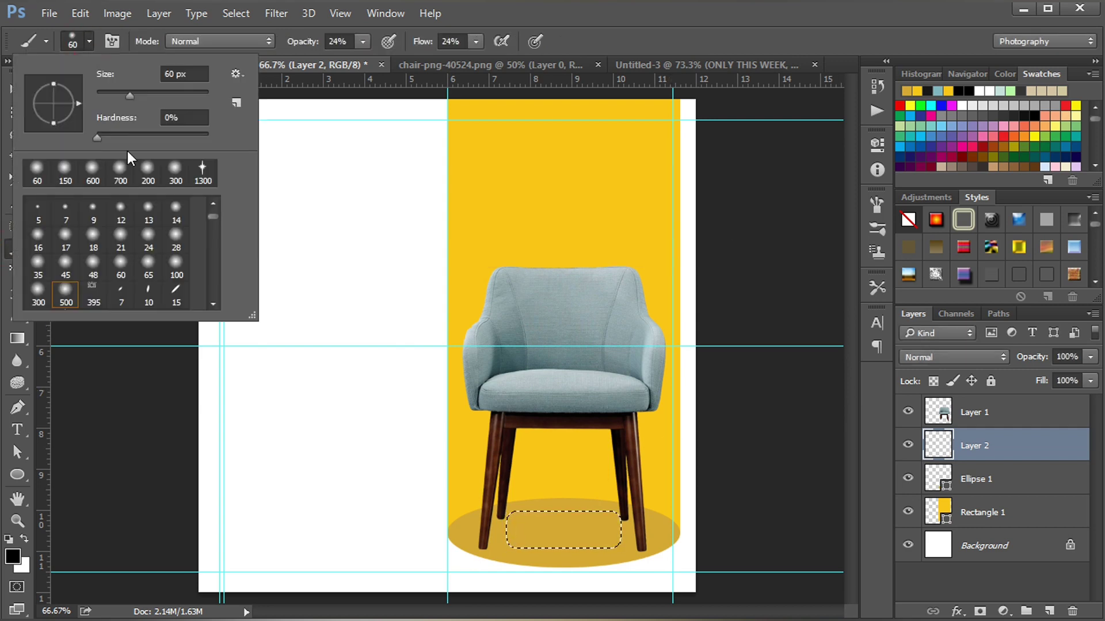
{"action": "left_click", "coordinate": [38, 263]}
{"action": "left_click", "coordinate": [87, 40]}
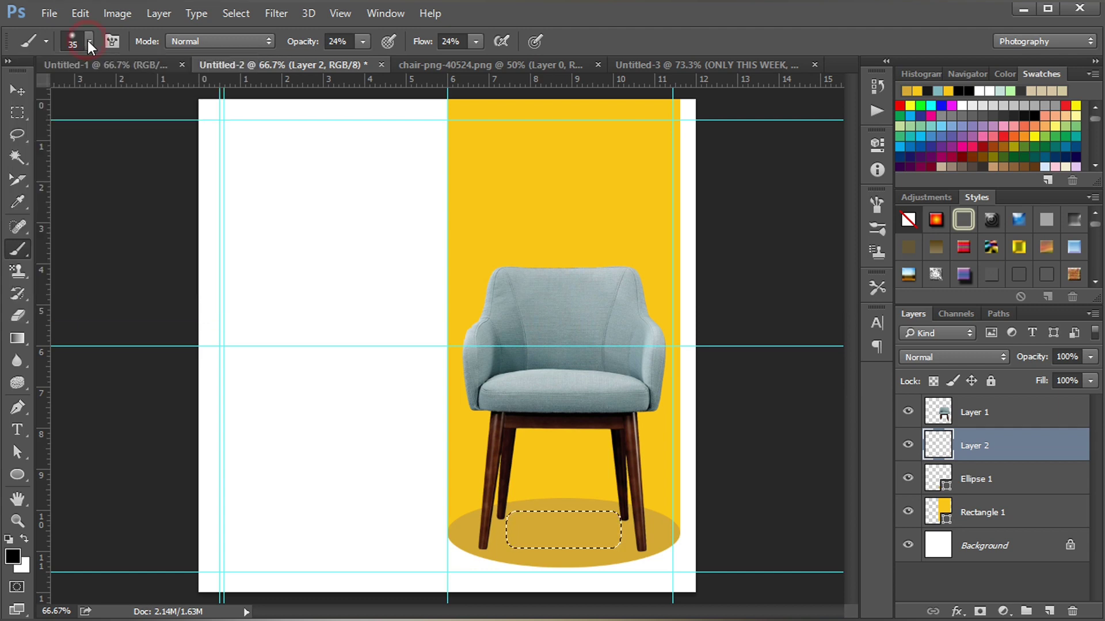
{"action": "left_click", "coordinate": [360, 40]}
{"action": "left_click_drag", "start_coordinate": [364, 61], "coordinate": [368, 62]}
{"action": "left_click", "coordinate": [476, 41]}
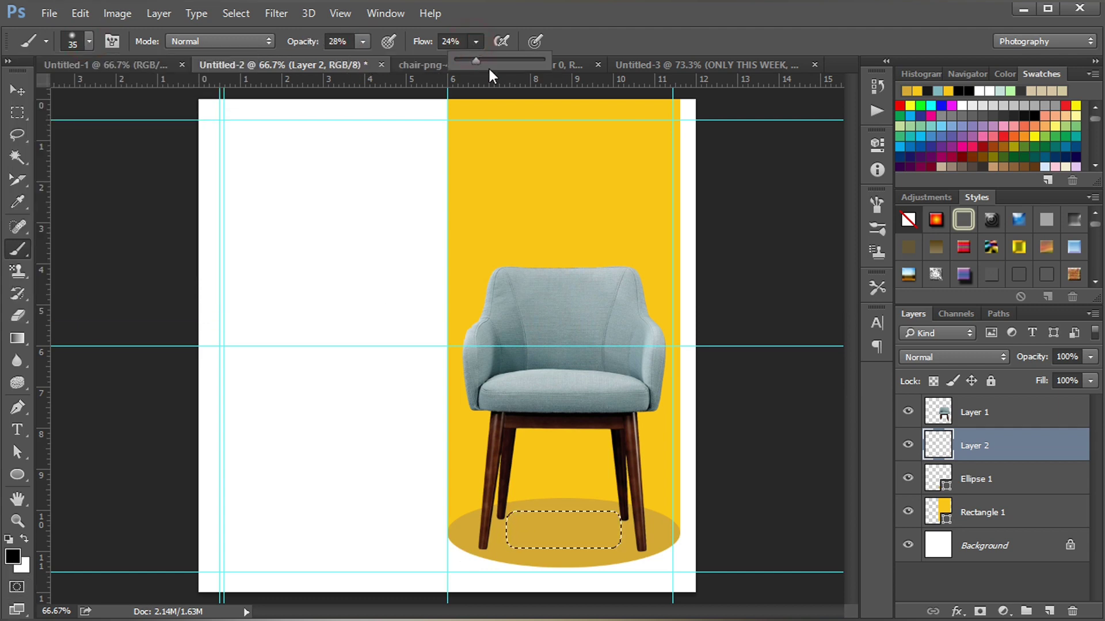
{"action": "left_click_drag", "start_coordinate": [477, 60], "coordinate": [482, 60]}
{"action": "left_click", "coordinate": [474, 40]}
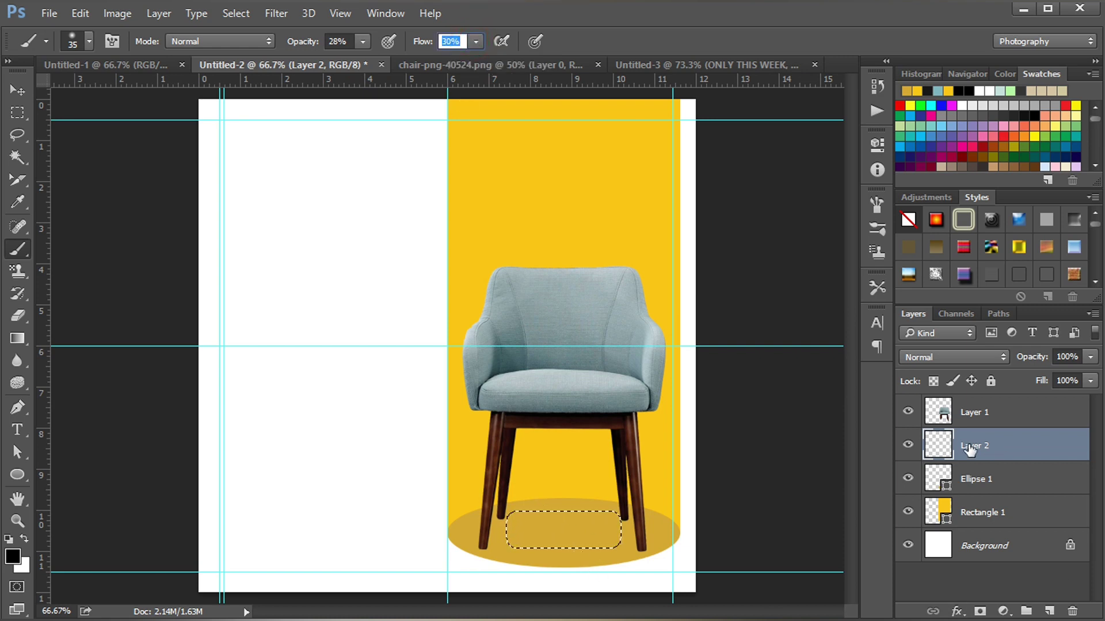
- Paint a black shadow inside the feathered selection with a 100 px soft brush, deselect, and set the shadow layer's opacity to 47%
{"action": "left_click_drag", "start_coordinate": [541, 527], "coordinate": [555, 529]}
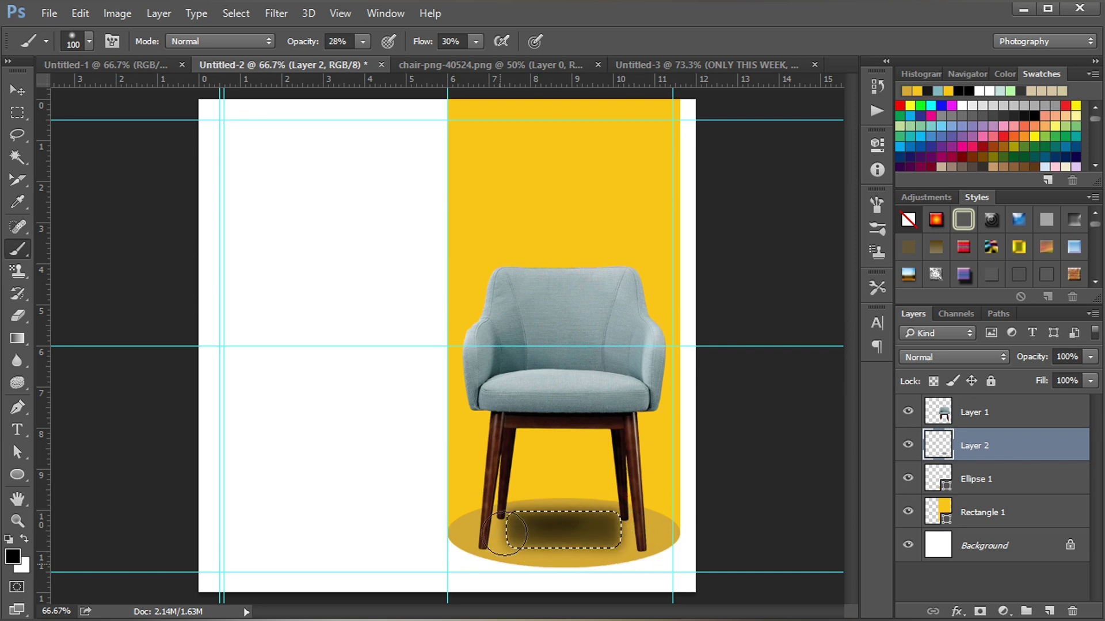
{"action": "mouse_move", "coordinate": [606, 521]}
{"action": "left_mouse_down"}
{"action": "mouse_move", "coordinate": [550, 519]}
{"action": "mouse_move", "coordinate": [595, 525]}
{"action": "mouse_move", "coordinate": [530, 542]}
{"action": "mouse_move", "coordinate": [626, 525]}
{"action": "mouse_move", "coordinate": [505, 541]}
{"action": "left_mouse_up"}
{"action": "key", "text": "ctrl+d"}
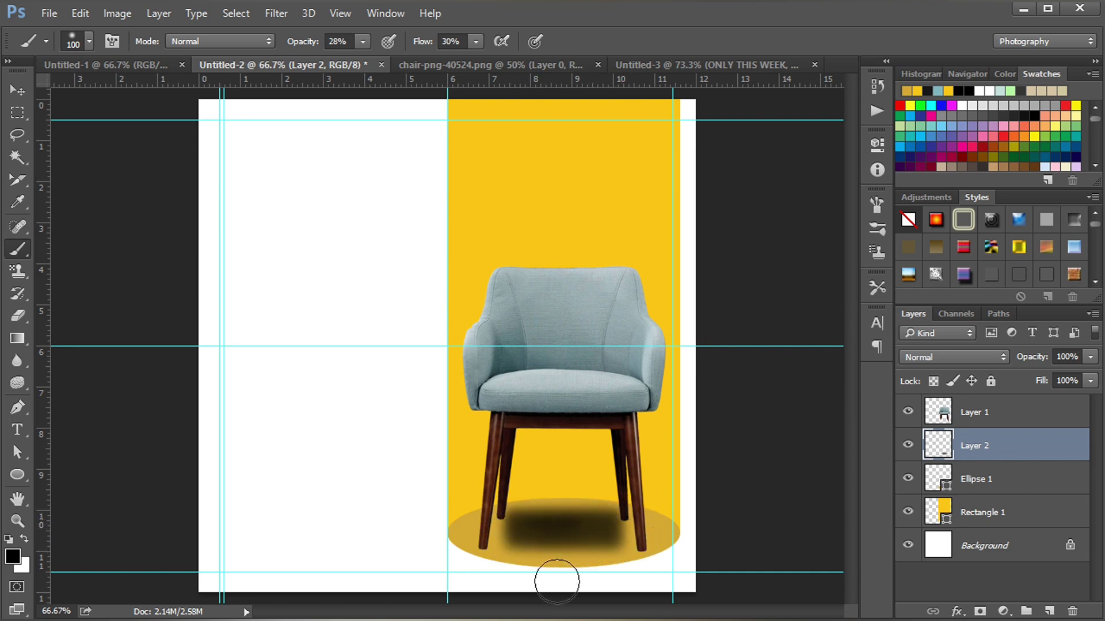
{"action": "left_click", "coordinate": [19, 91]}
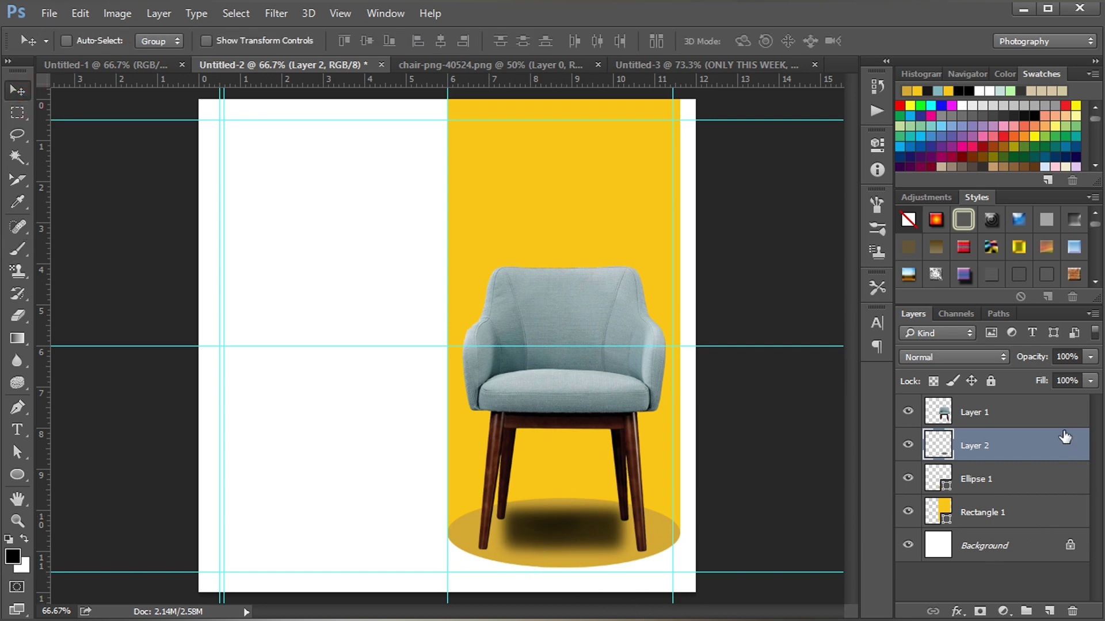
{"action": "left_click_drag", "start_coordinate": [1046, 360], "coordinate": [1031, 359]}
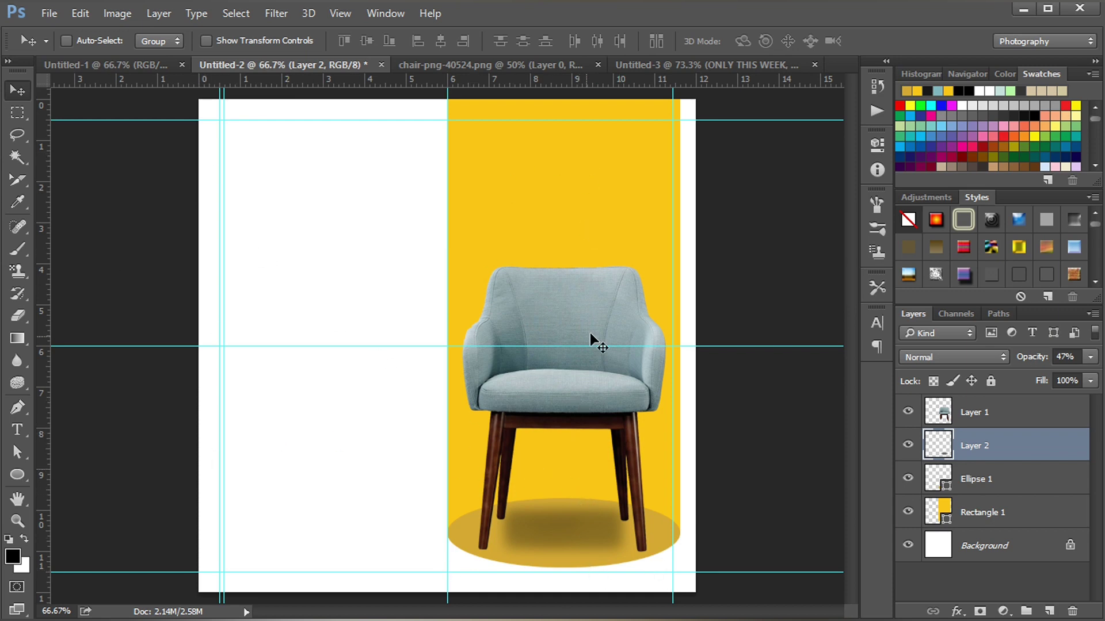
- Create a 30 x 30 px black circle and place it against the upper-left guide intersection
{"action": "left_click", "coordinate": [17, 475]}
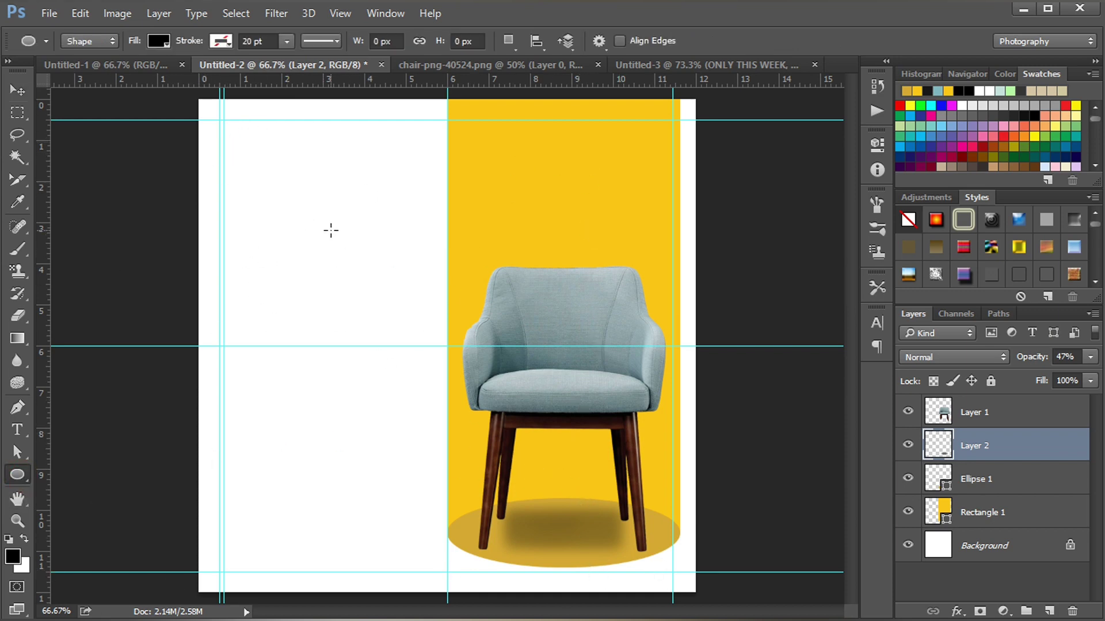
{"action": "left_click", "coordinate": [282, 236]}
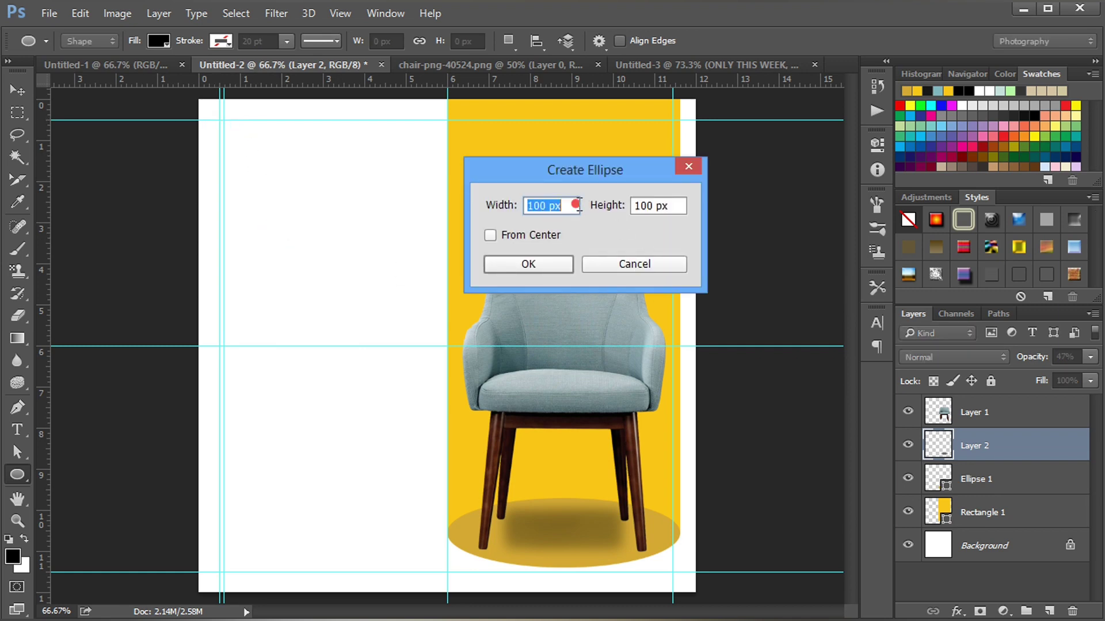
{"action": "type", "text": "30"}
{"action": "key", "text": "Tab"}
{"action": "type", "text": "30"}
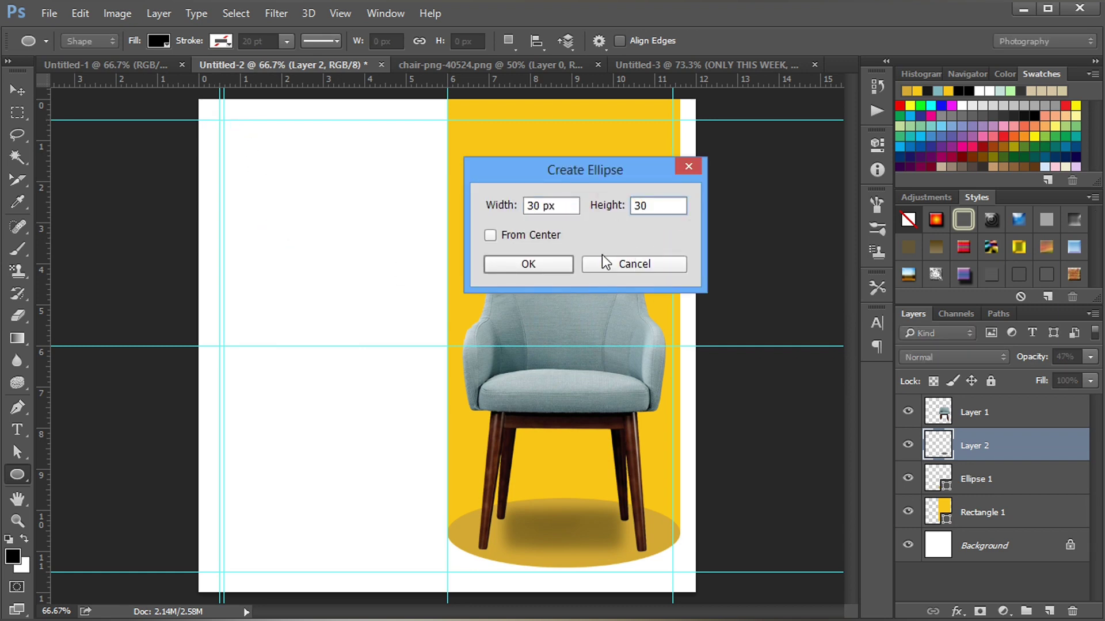
{"action": "left_click", "coordinate": [538, 268]}
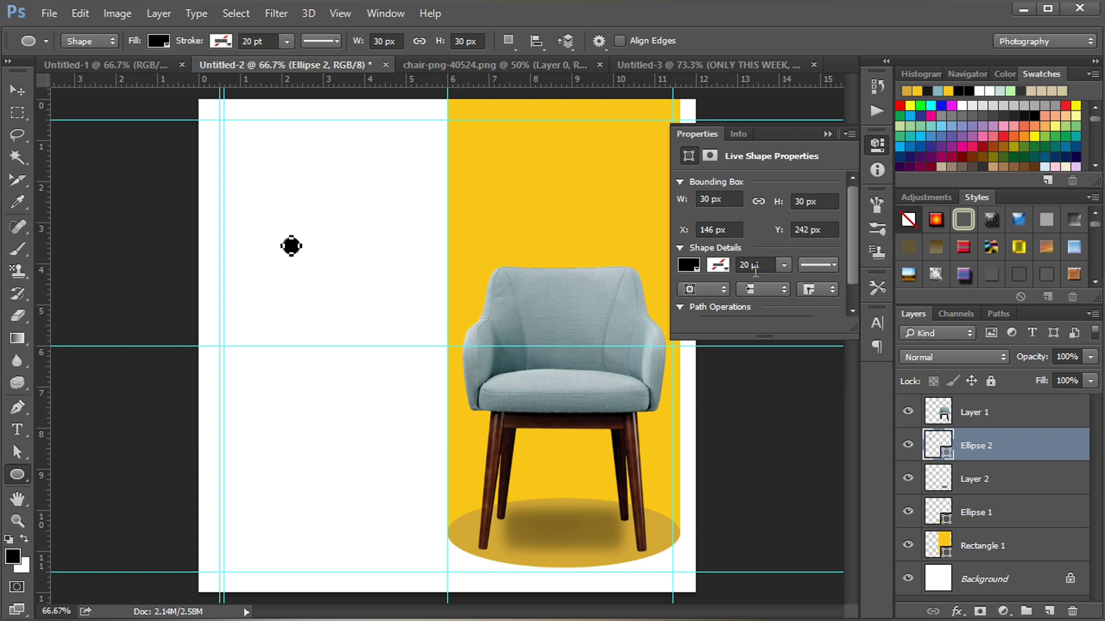
{"action": "left_click", "coordinate": [828, 134]}
{"action": "key", "text": "v"}
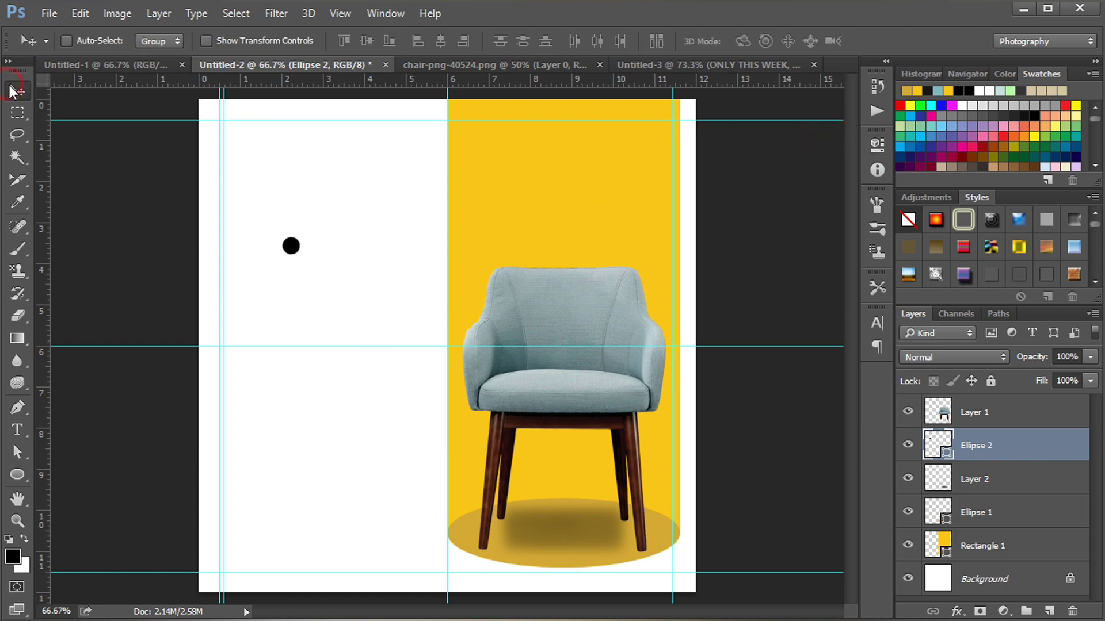
{"action": "left_click_drag", "start_coordinate": [293, 250], "coordinate": [235, 133]}
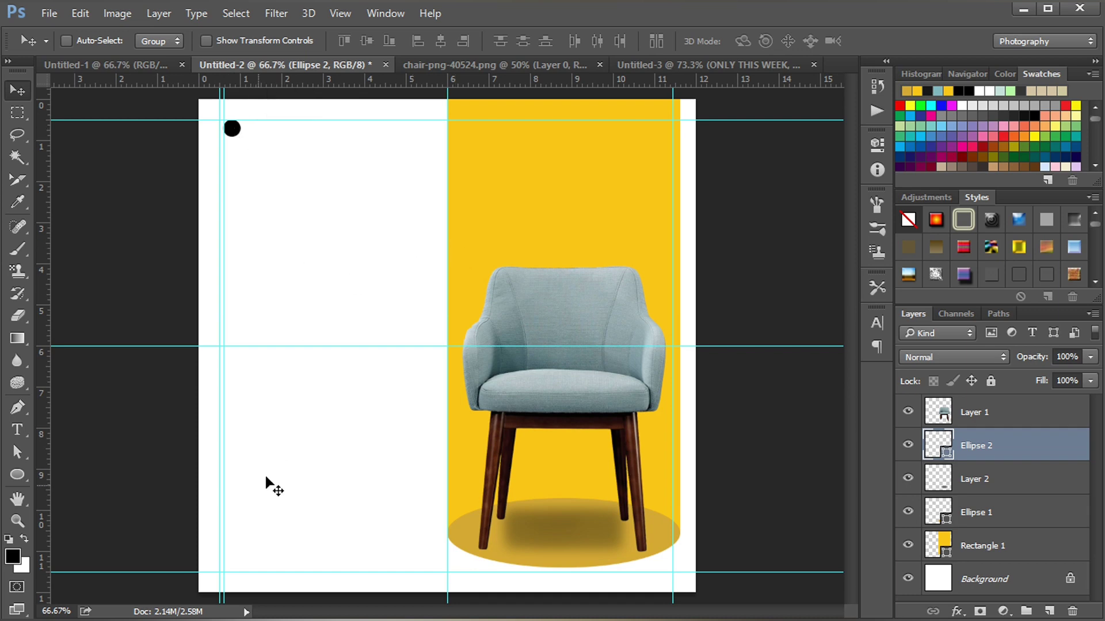
- Add the letter "L" as a text layer and place it on the small black circle
{"action": "left_click", "coordinate": [17, 429]}
{"action": "left_click", "coordinate": [281, 271]}
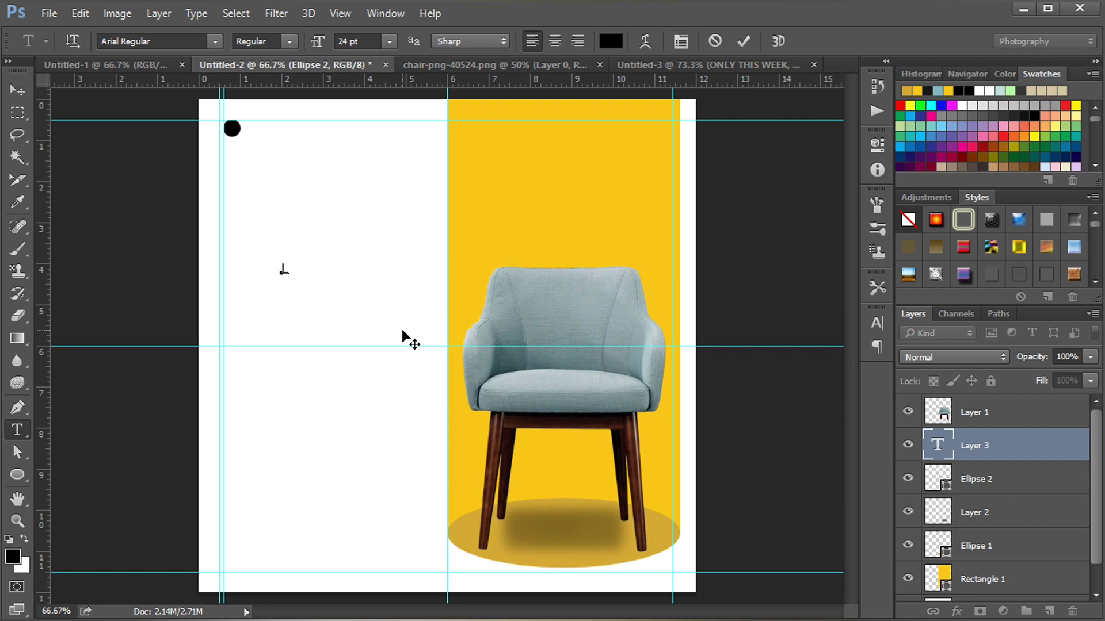
{"action": "type", "text": "L"}
{"action": "left_click", "coordinate": [17, 91]}
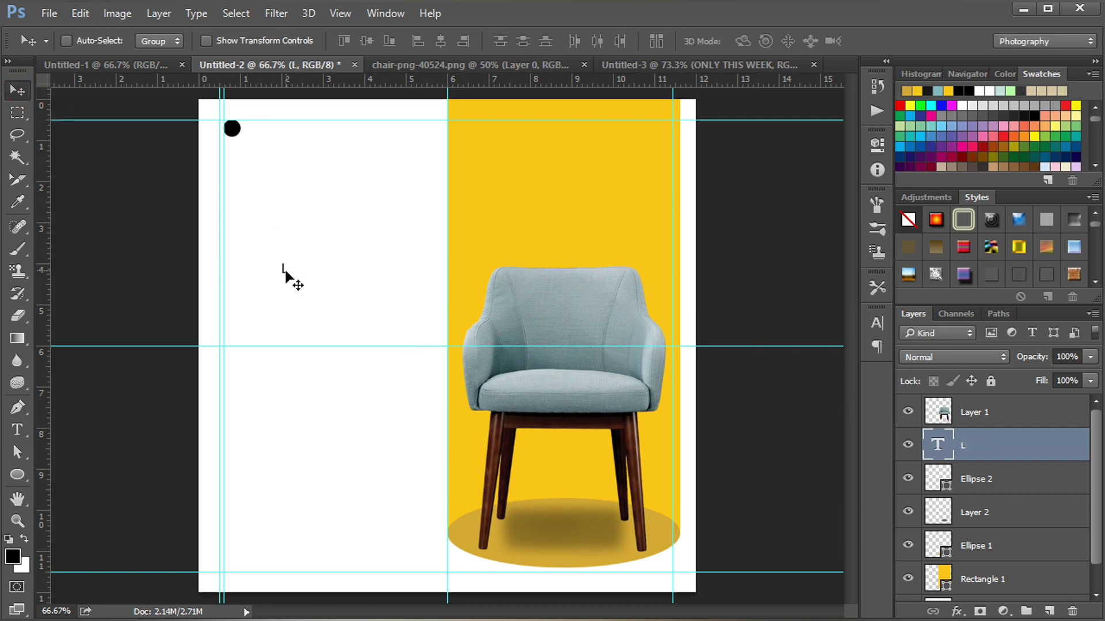
{"action": "left_click_drag", "start_coordinate": [291, 276], "coordinate": [233, 133]}
- Change the color of the letter "L" to white (ffffff)
{"action": "left_click", "coordinate": [877, 322]}
{"action": "left_click", "coordinate": [832, 419]}
{"action": "left_click", "coordinate": [437, 202]}
{"action": "left_click_drag", "start_coordinate": [437, 202], "coordinate": [389, 168]}
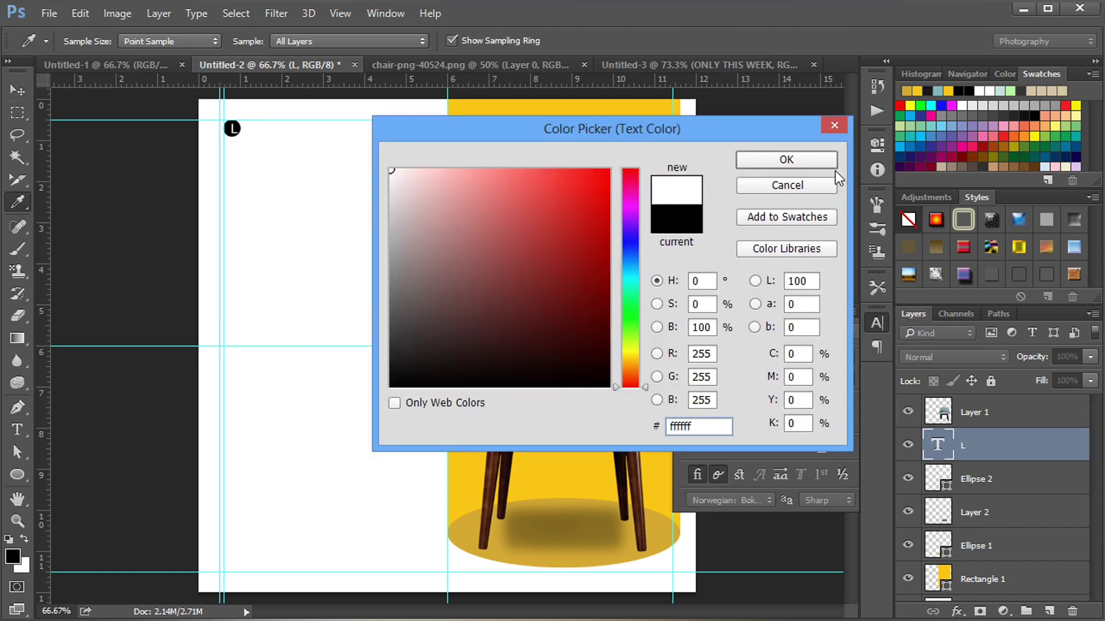
{"action": "left_click", "coordinate": [752, 161]}
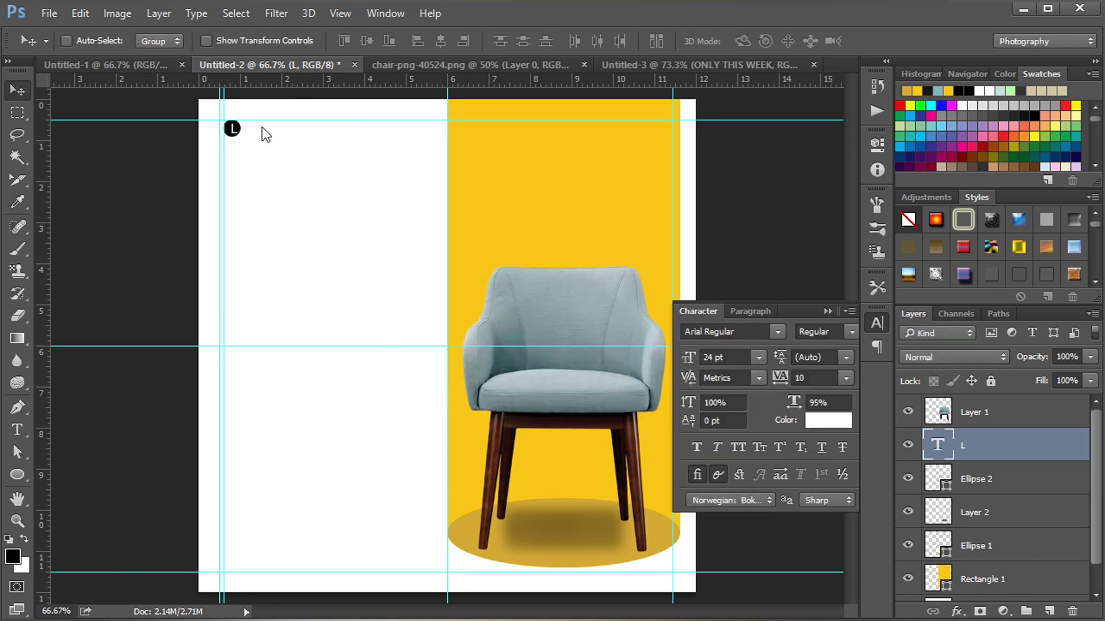
- Set the letter "L" in Franklin Gothic Medium Regular at 24 pt with faux bold
{"action": "left_click", "coordinate": [778, 333]}
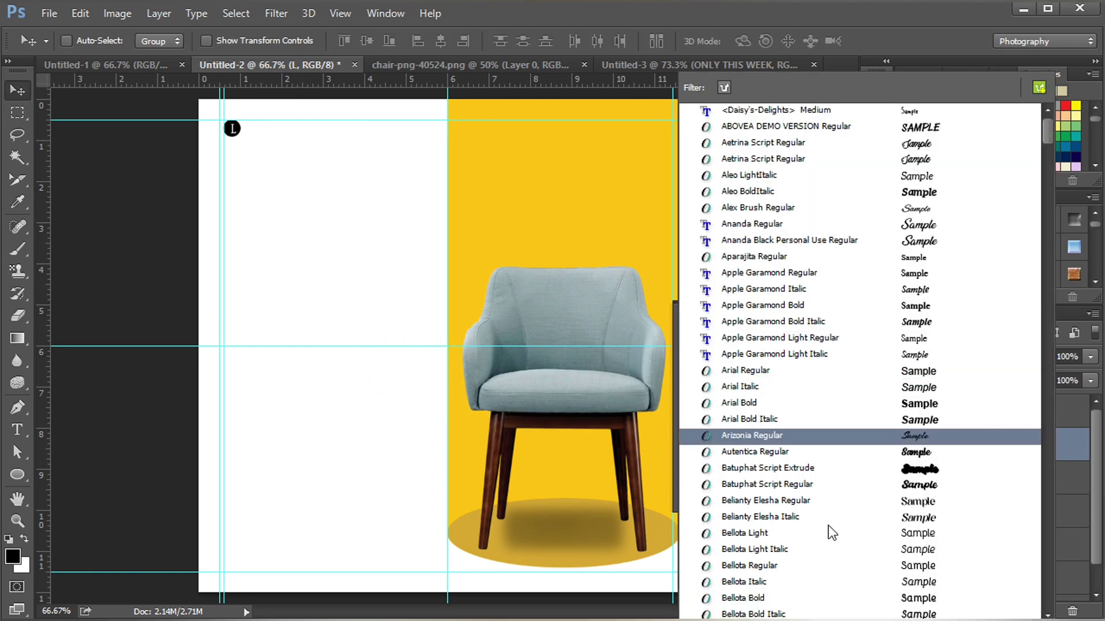
{"action": "scroll", "coordinate": [814, 459], "scroll_direction": "down", "scroll_amount": 12}
{"action": "scroll", "coordinate": [817, 463], "scroll_direction": "down", "scroll_amount": 20}
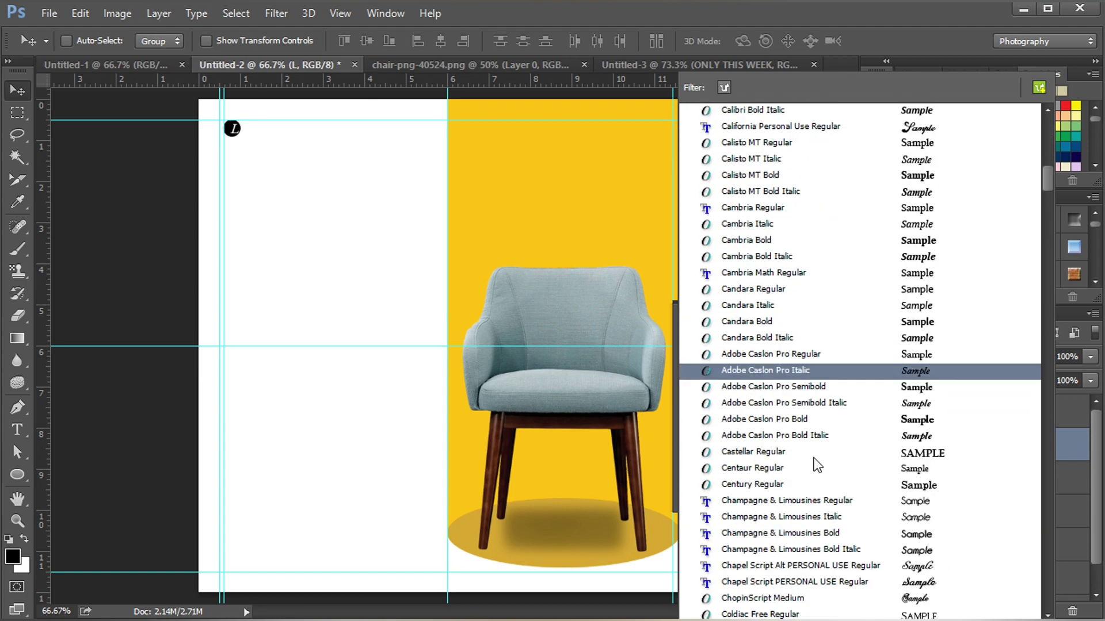
{"action": "scroll", "coordinate": [817, 468], "scroll_direction": "down", "scroll_amount": 8}
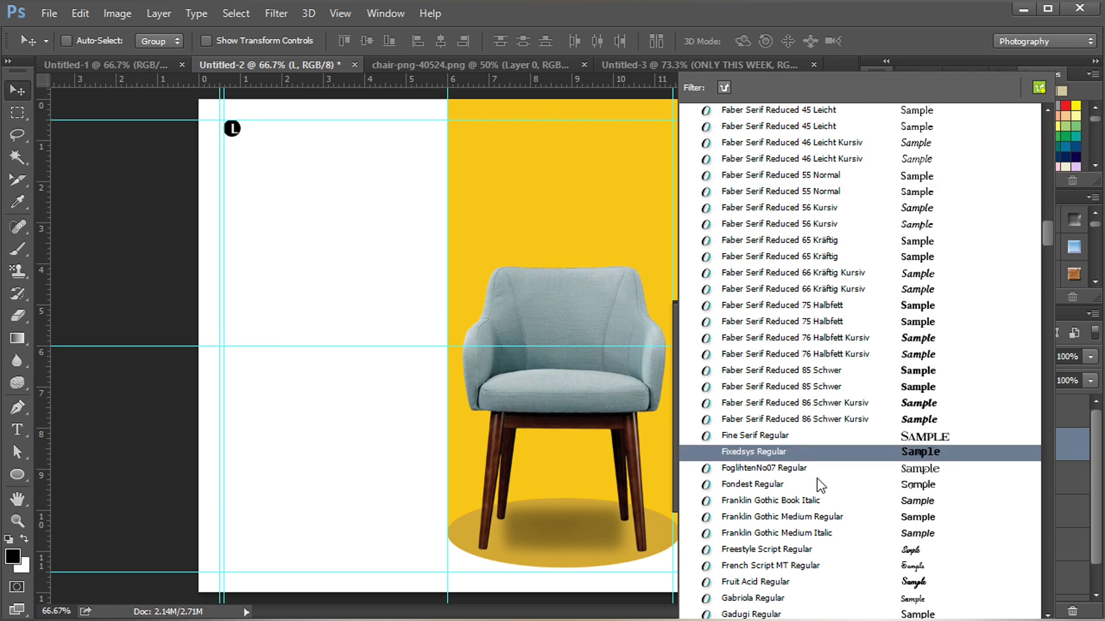
{"action": "left_click", "coordinate": [755, 517]}
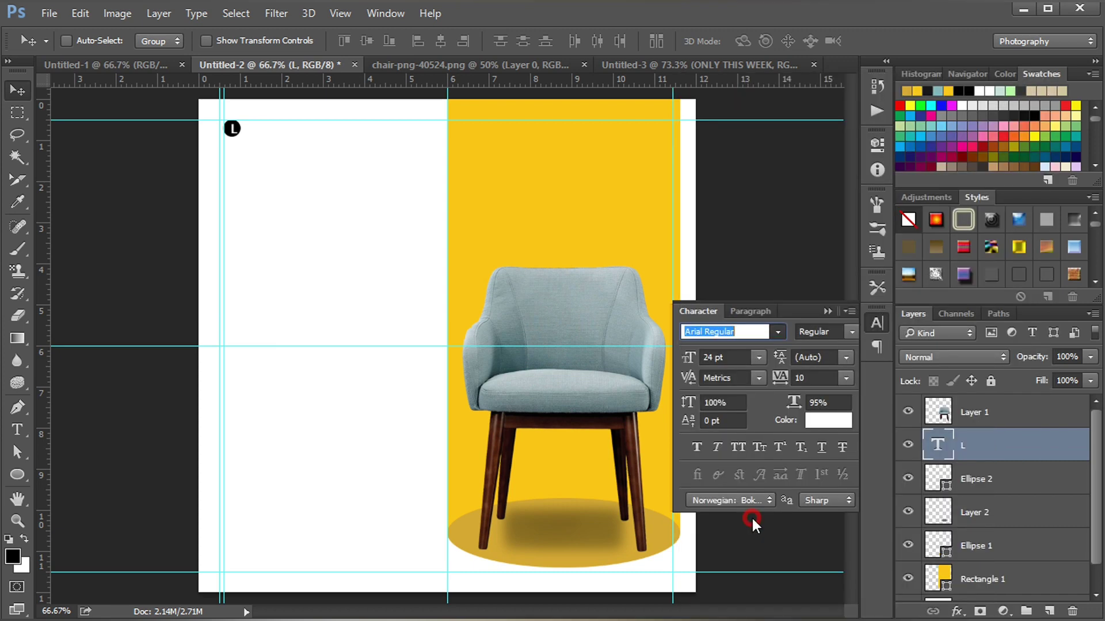
{"action": "left_click", "coordinate": [756, 356]}
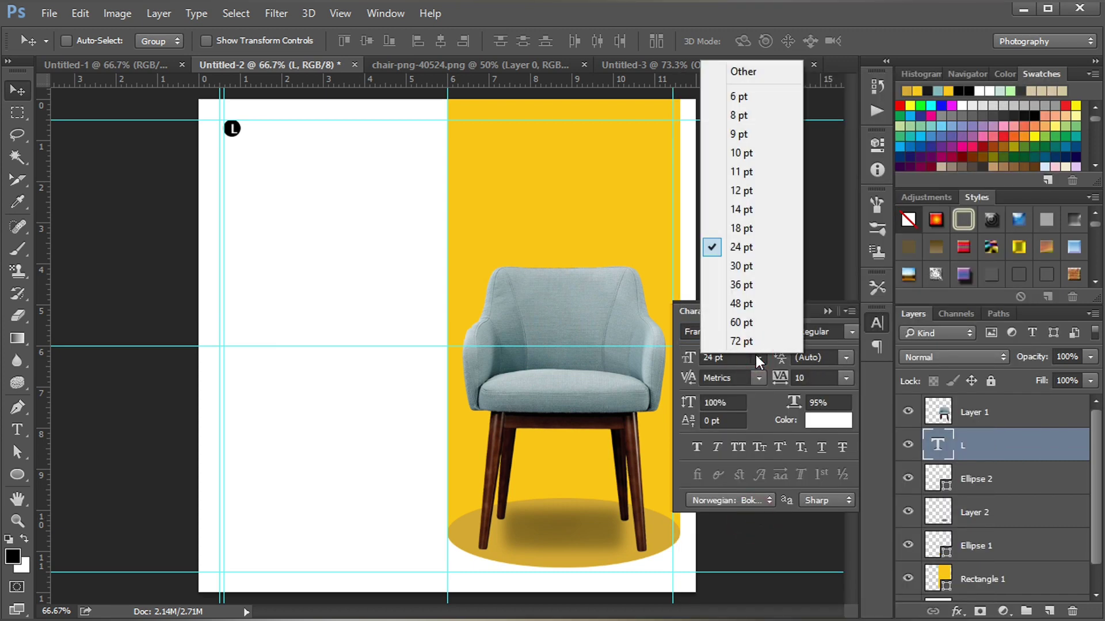
{"action": "left_click", "coordinate": [744, 248]}
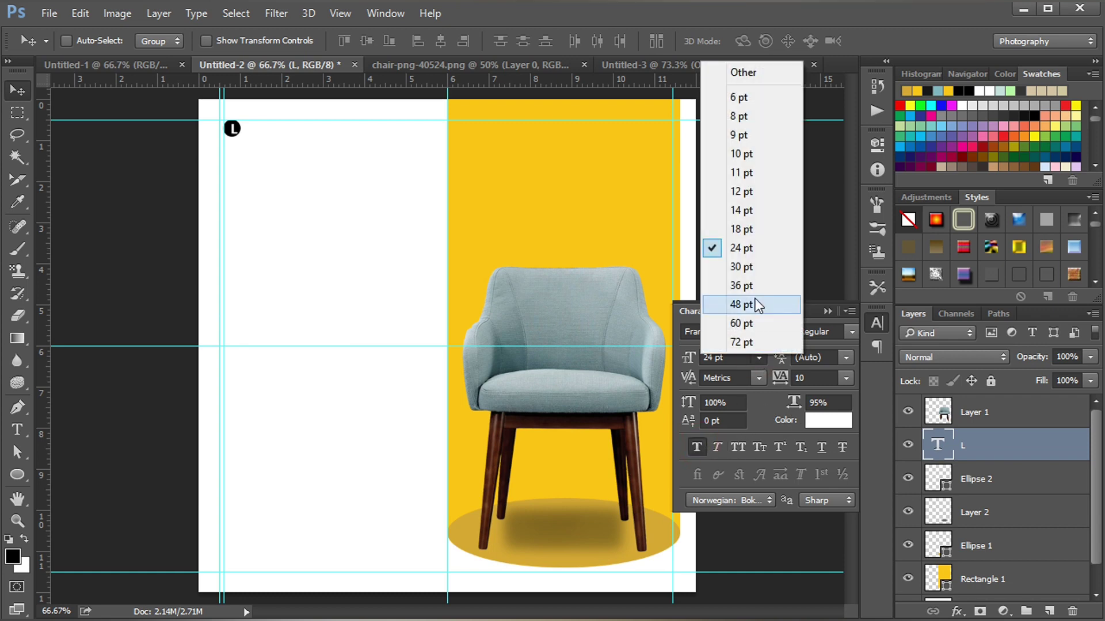
{"action": "key", "text": "Escape"}
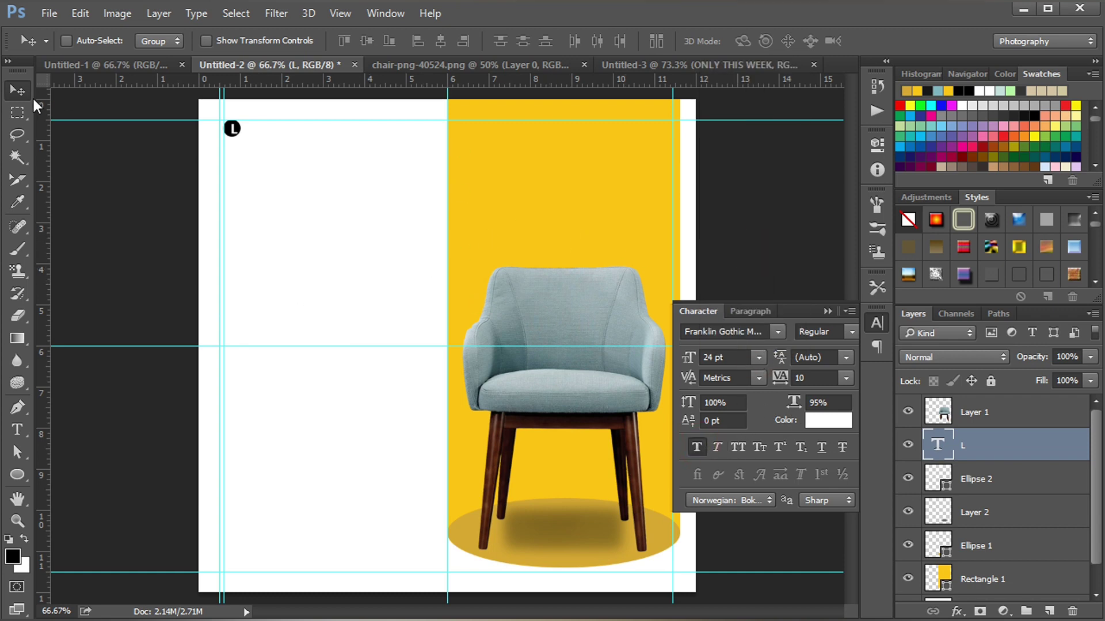
{"action": "left_click", "coordinate": [827, 311]}
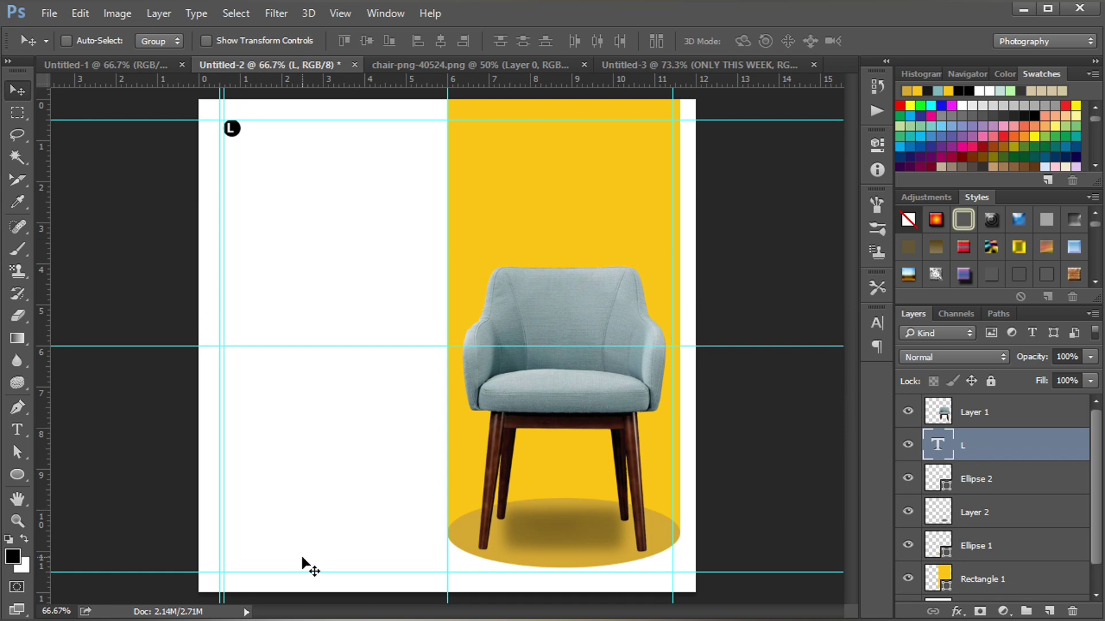
- Copy the "Logo" text from Untitled-3 into Untitled-2 and place it just beside the black circle
{"action": "left_click", "coordinate": [699, 65]}
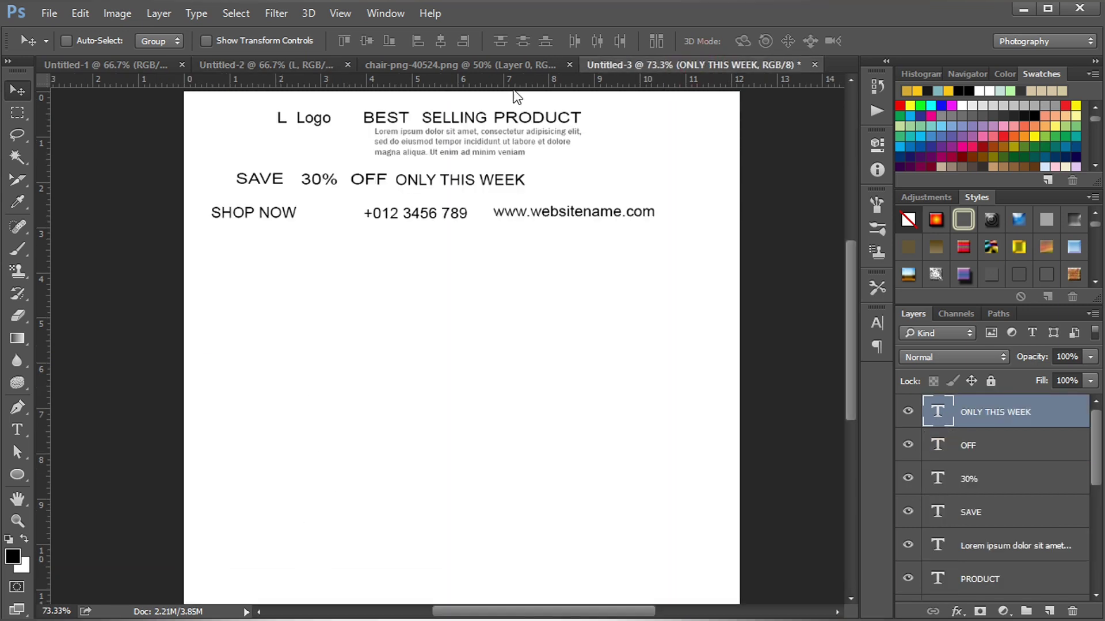
{"action": "left_click", "coordinate": [308, 119], "text": "ctrl"}
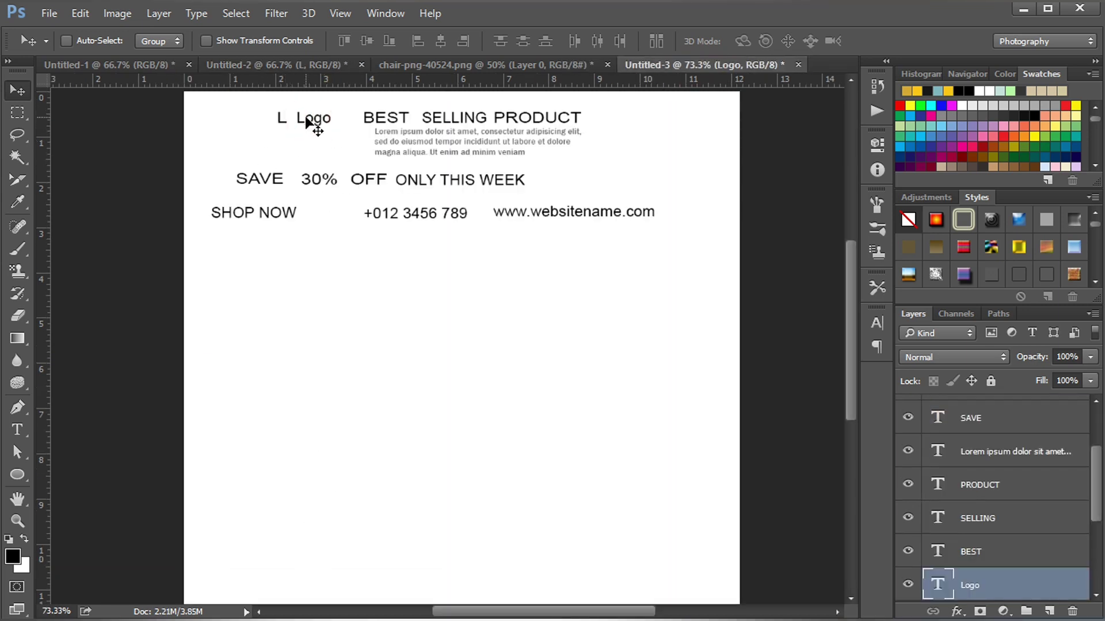
{"action": "left_click_drag", "start_coordinate": [309, 122], "coordinate": [263, 134]}
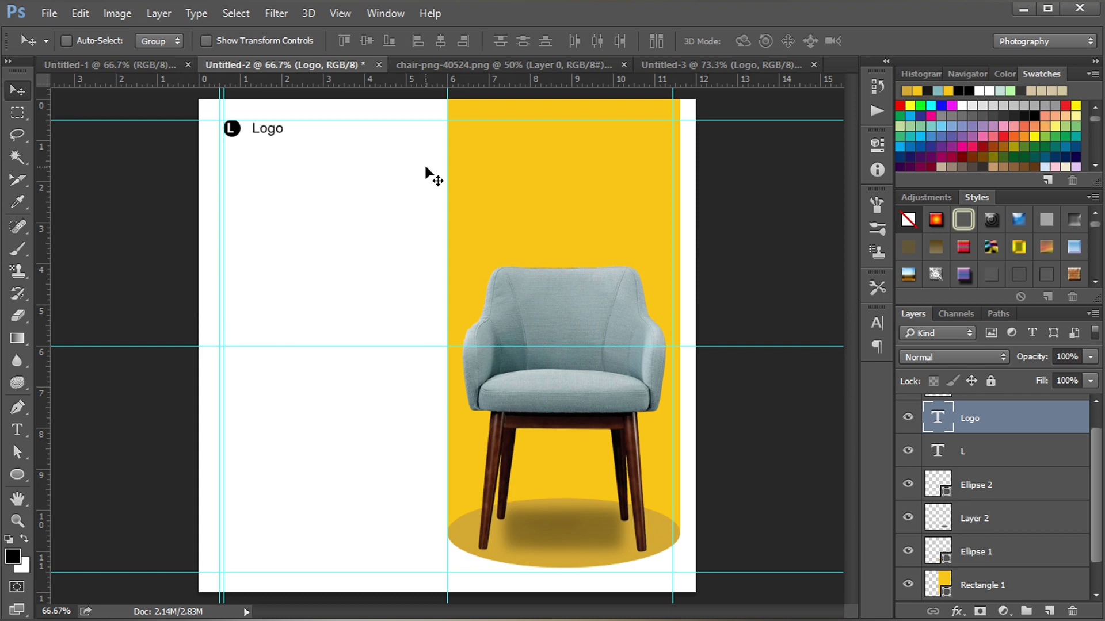
{"action": "key", "text": "shift+Left"}
{"action": "mouse_move", "coordinate": [273, 82]}
{"action": "left_mouse_down"}
{"action": "mouse_move", "coordinate": [271, 130]}
{"action": "mouse_move", "coordinate": [272, 82]}
{"action": "left_mouse_up"}
- Set the font of the "Logo" text to Franklin Gothic Medium Regular
{"action": "left_click", "coordinate": [878, 323]}
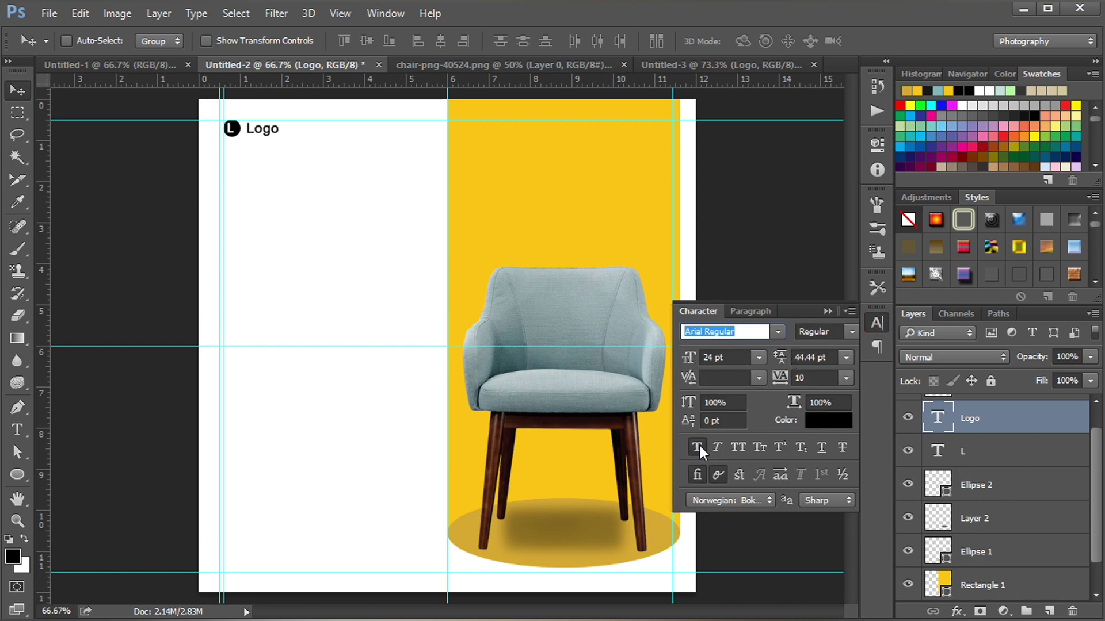
{"action": "left_click", "coordinate": [777, 333]}
{"action": "scroll", "coordinate": [784, 352], "scroll_direction": "down", "scroll_amount": 2}
{"action": "scroll", "coordinate": [785, 347], "scroll_direction": "down", "scroll_amount": 2}
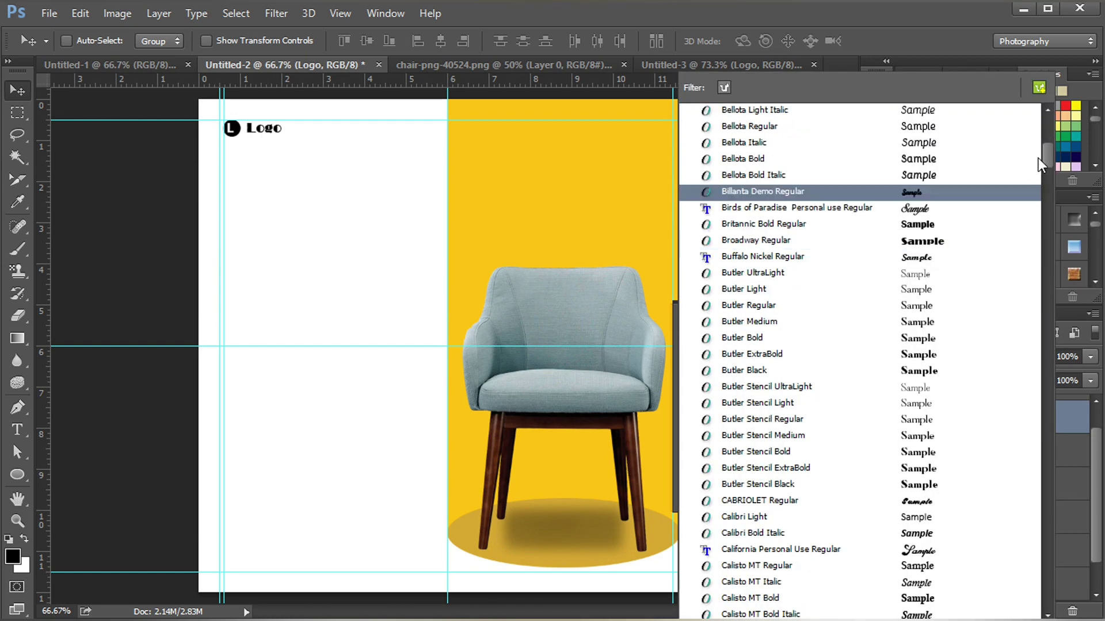
{"action": "left_click_drag", "start_coordinate": [1044, 156], "coordinate": [1022, 274]}
{"action": "scroll", "coordinate": [1026, 274], "scroll_direction": "up", "scroll_amount": 10}
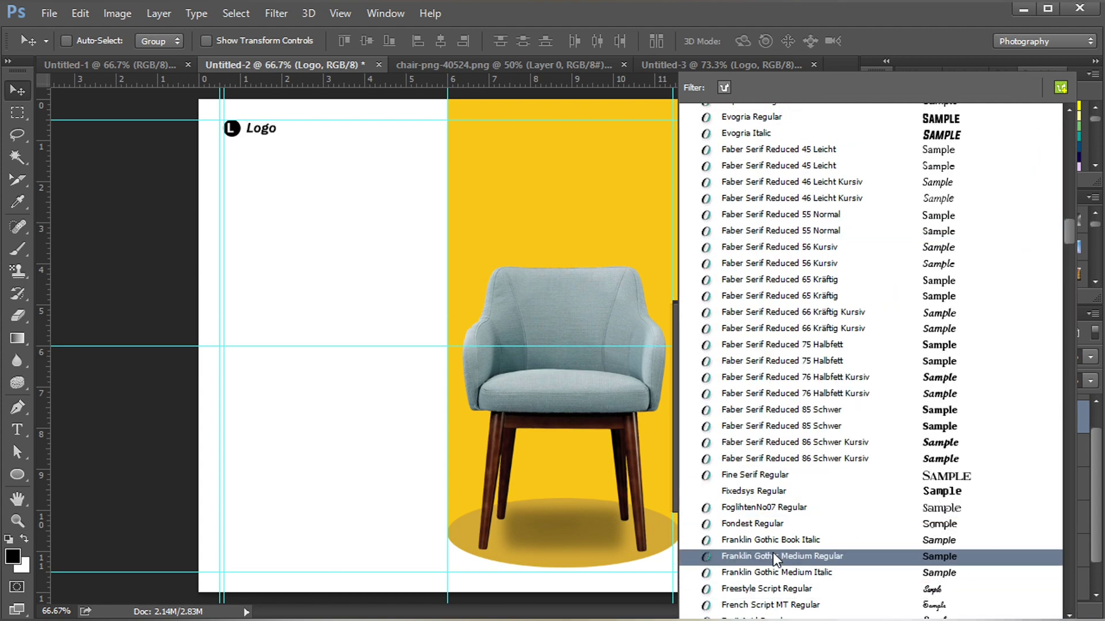
{"action": "left_click", "coordinate": [779, 557]}
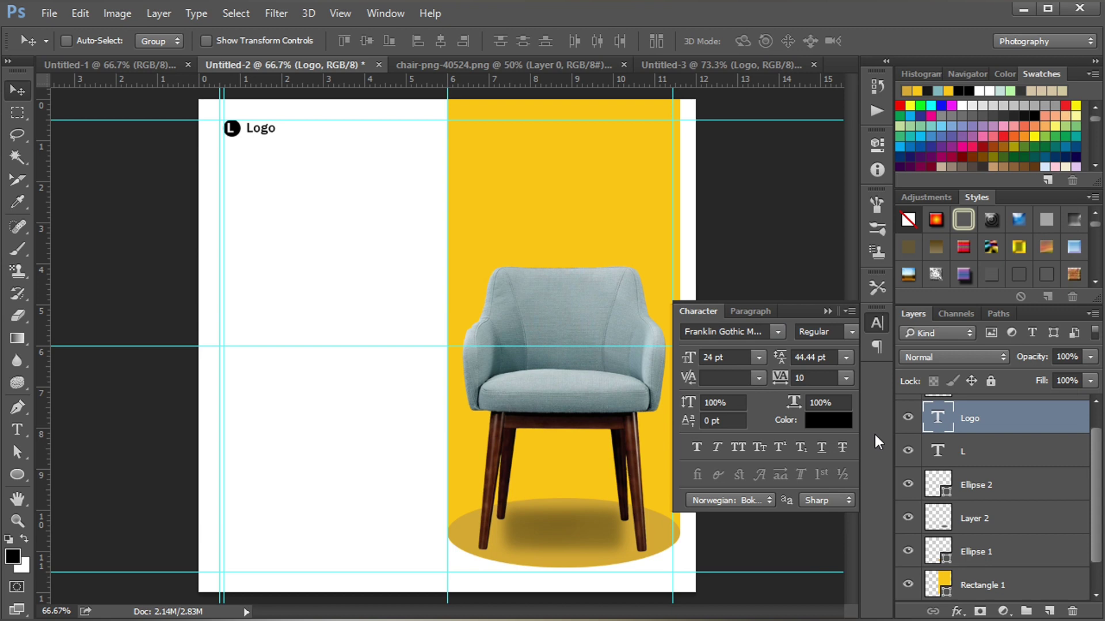
{"action": "left_click", "coordinate": [827, 311]}
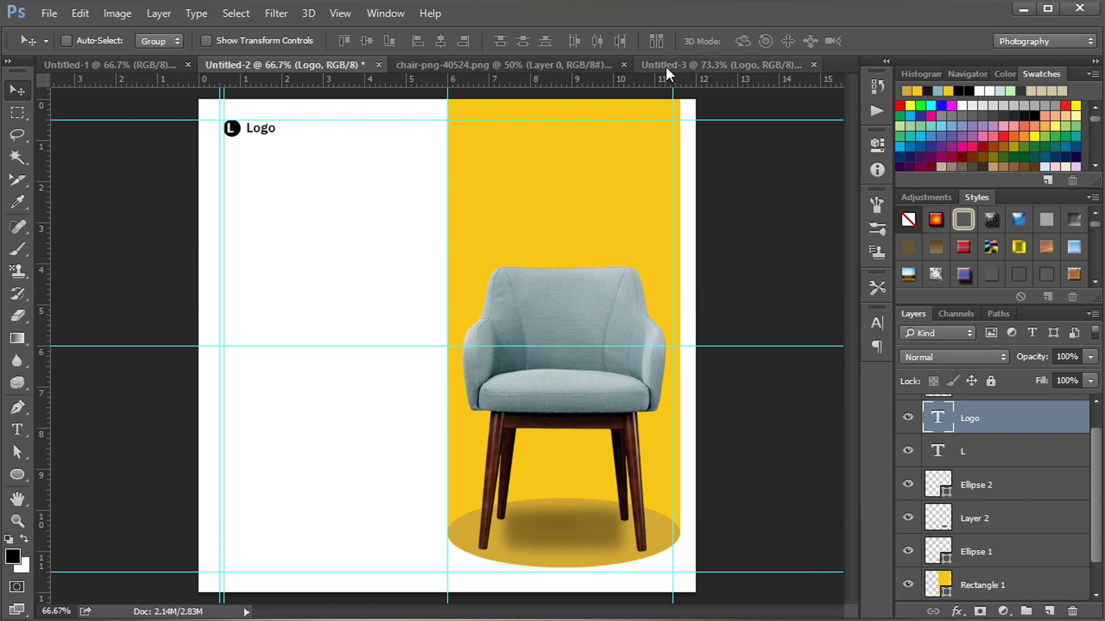
- Copy the BEST, SELLING, PRODUCT and Lorem ipsum text layers together from Untitled-3 into the white area of Untitled-2
{"action": "left_click", "coordinate": [702, 67]}
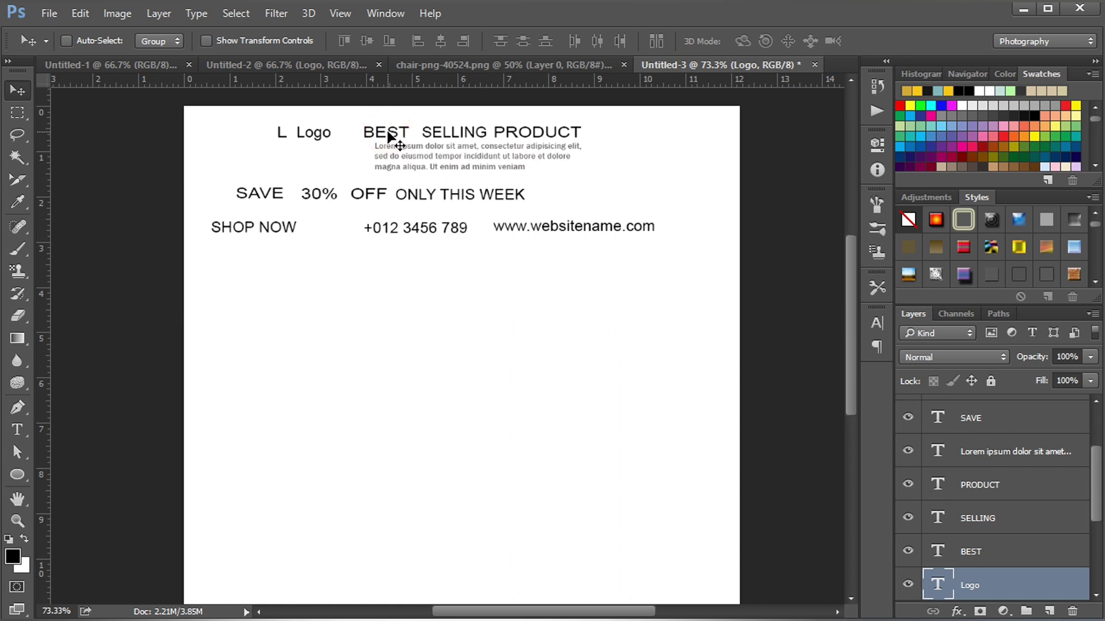
{"action": "left_click", "coordinate": [988, 552]}
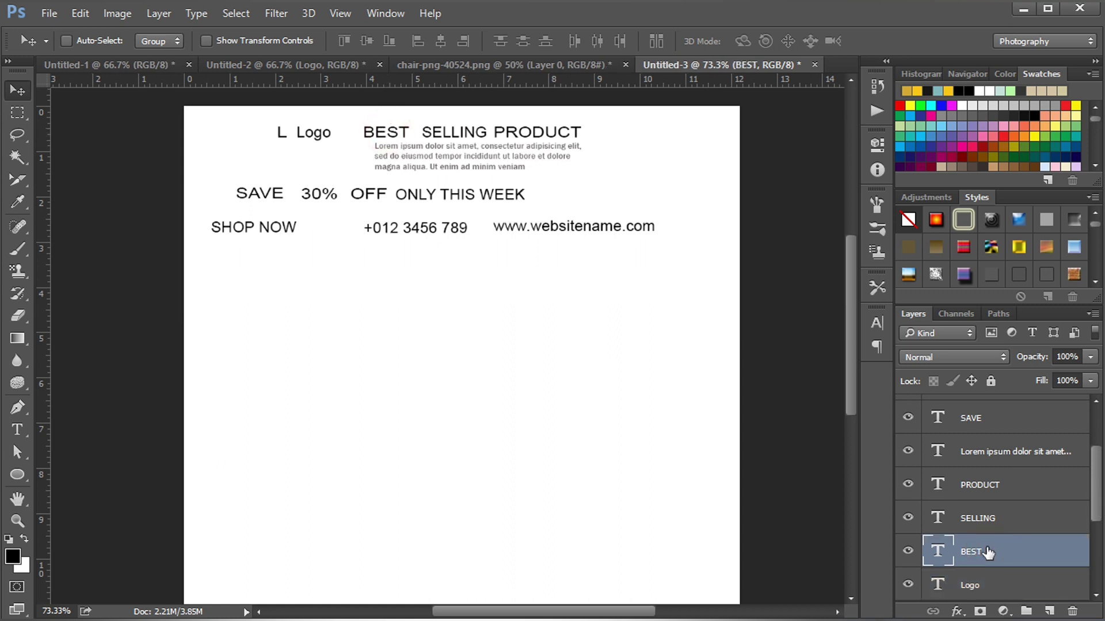
{"action": "left_click", "coordinate": [989, 452], "text": "shift"}
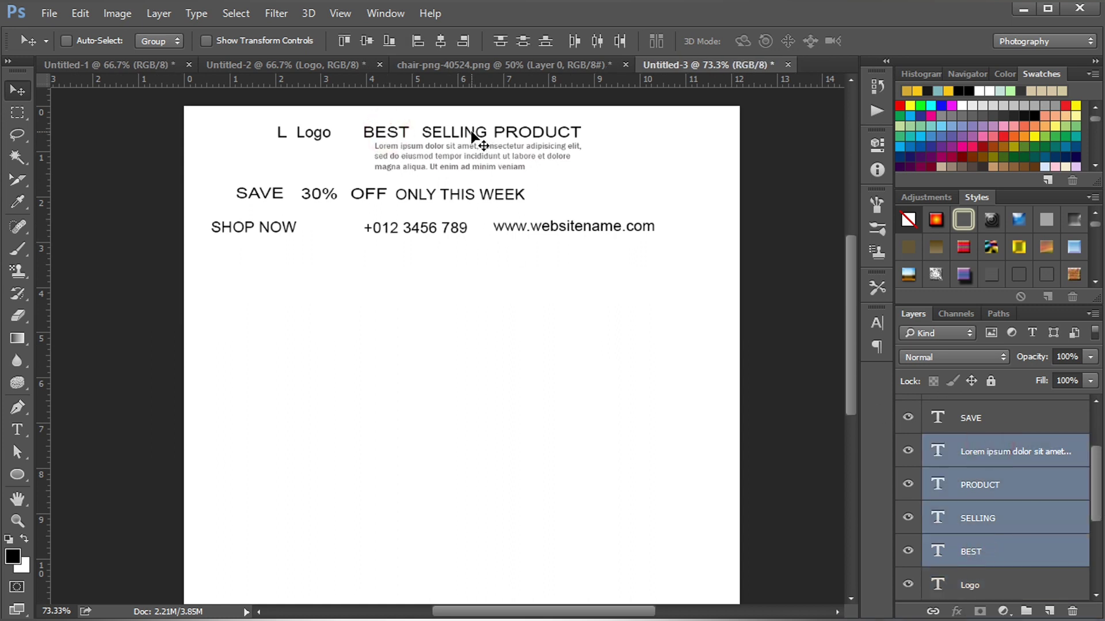
{"action": "left_click_drag", "start_coordinate": [472, 134], "coordinate": [336, 283]}
- Set the font of the four copied text layers to Franklin Gothic Medium Regular
{"action": "left_click", "coordinate": [876, 323]}
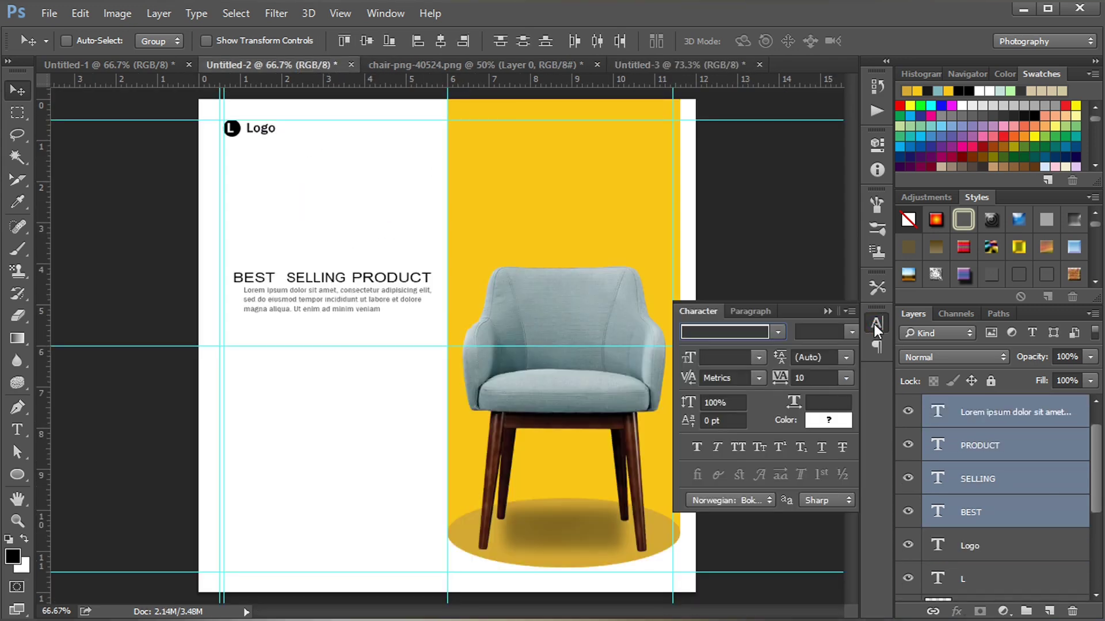
{"action": "left_click", "coordinate": [771, 331]}
{"action": "left_click", "coordinate": [774, 331]}
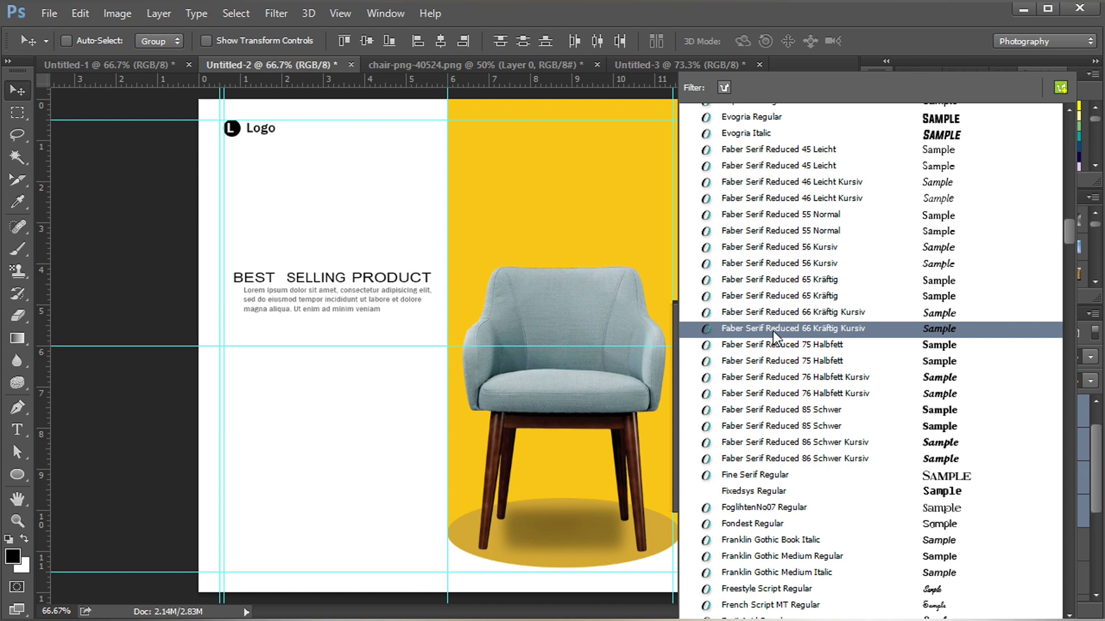
{"action": "left_click", "coordinate": [772, 556]}
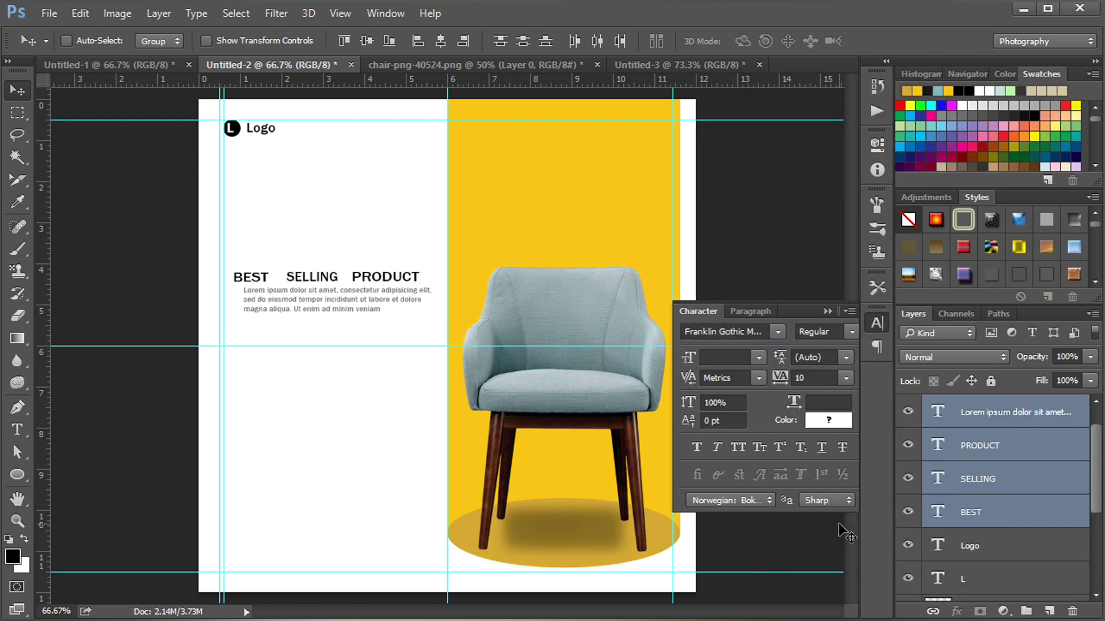
{"action": "left_click", "coordinate": [854, 333]}
{"action": "left_click", "coordinate": [853, 334]}
- Format the BEST, SELLING and PRODUCT text in faux bold and faux italic at 72 pt
{"action": "left_click", "coordinate": [981, 453]}
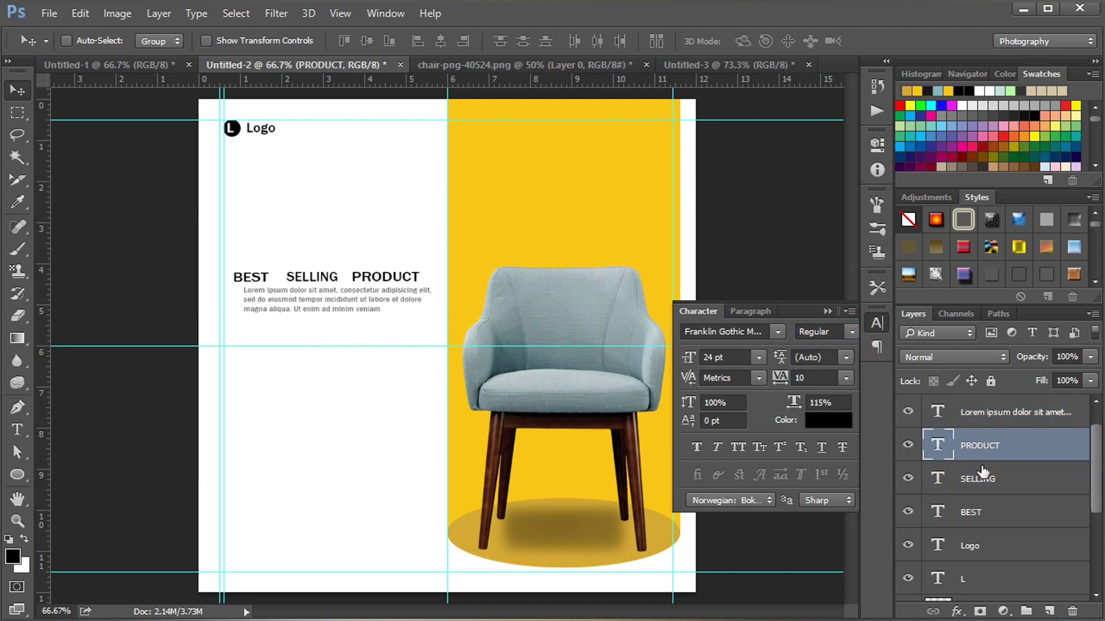
{"action": "left_click", "coordinate": [981, 515], "text": "shift"}
{"action": "left_click", "coordinate": [697, 447]}
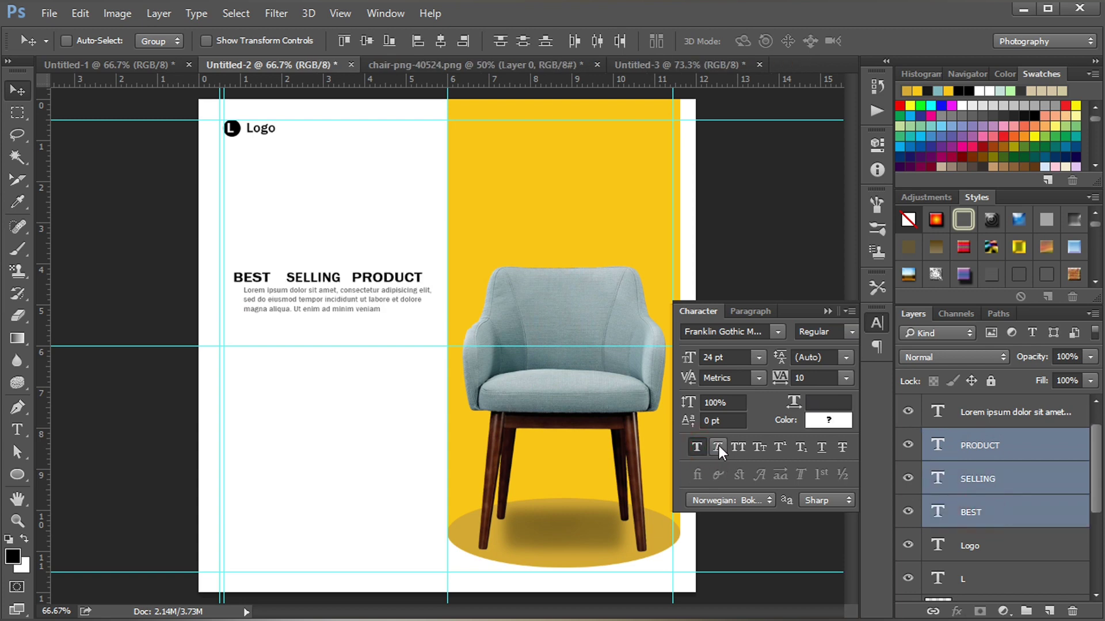
{"action": "left_click", "coordinate": [719, 446]}
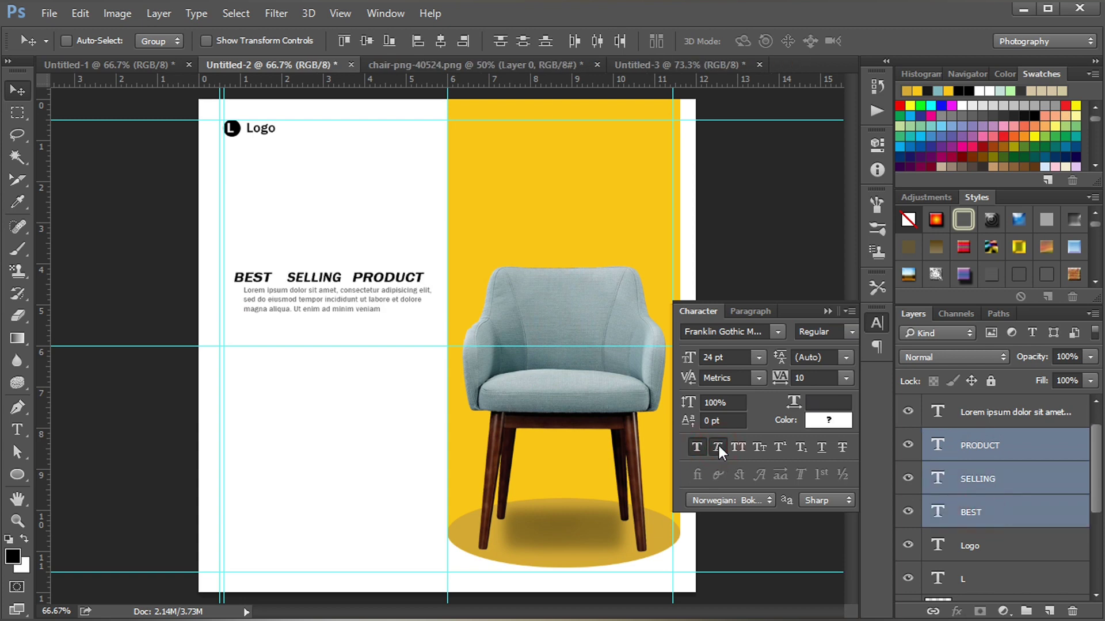
{"action": "left_click", "coordinate": [754, 360]}
{"action": "left_click", "coordinate": [752, 351]}
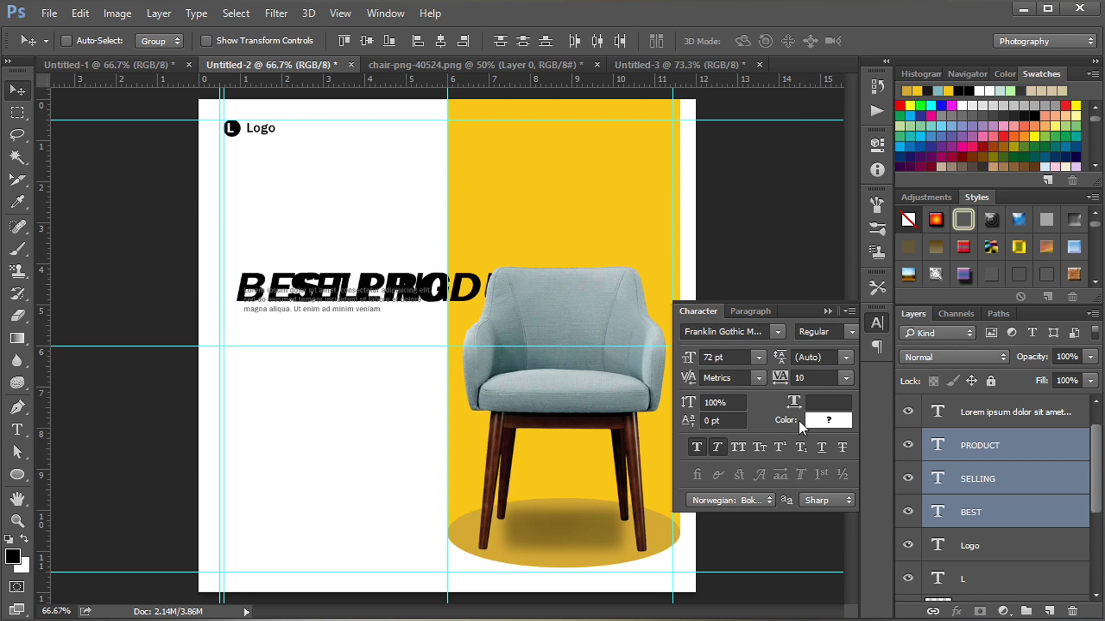
{"action": "left_click", "coordinate": [827, 312]}
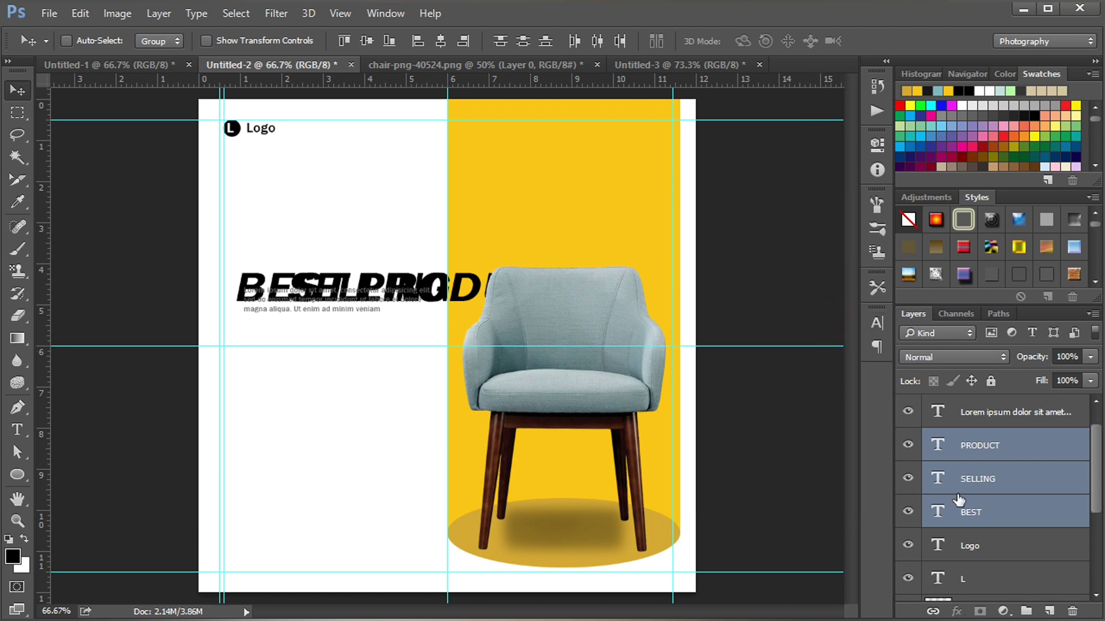
- Place BEST below the logo at the left margin guide and SELLING directly beneath it
{"action": "left_click", "coordinate": [950, 511]}
{"action": "left_click_drag", "start_coordinate": [285, 283], "coordinate": [274, 183]}
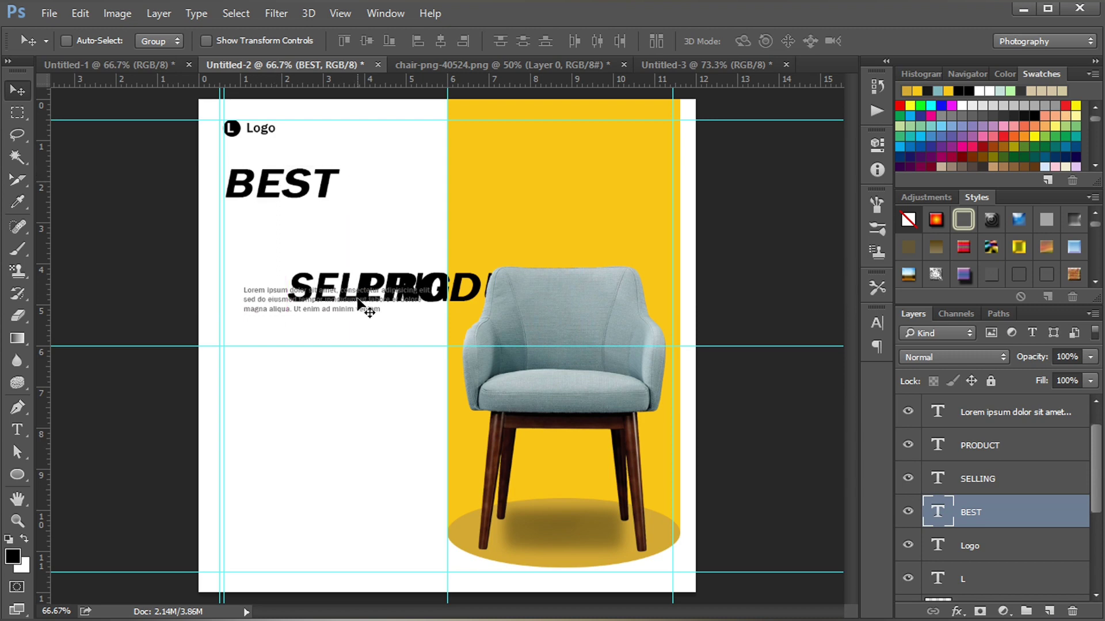
{"action": "left_click_drag", "start_coordinate": [313, 287], "coordinate": [237, 231]}
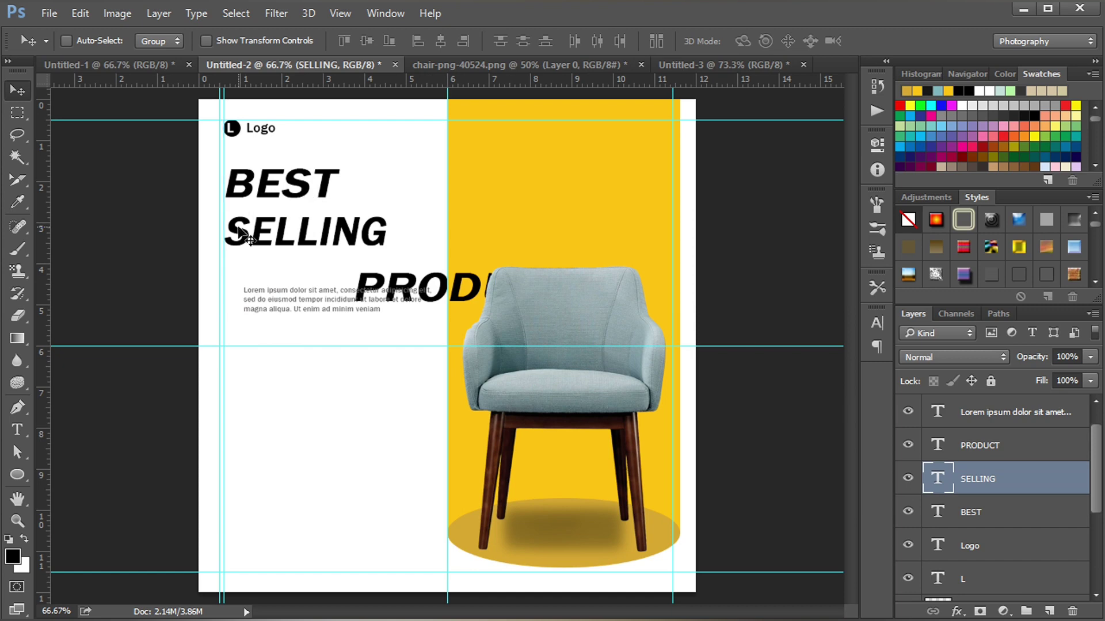
- Recolor the word SELLING with the yellow sampled from the backdrop
{"action": "left_click", "coordinate": [876, 323]}
{"action": "left_click", "coordinate": [828, 424]}
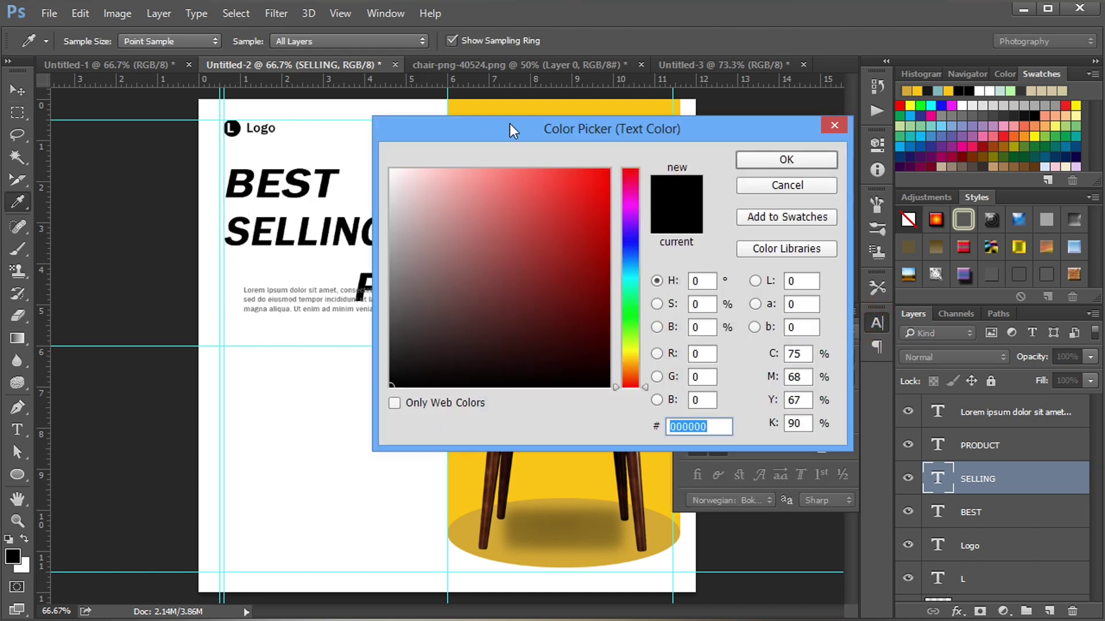
{"action": "left_click_drag", "start_coordinate": [510, 129], "coordinate": [500, 210]}
{"action": "left_click", "coordinate": [555, 161]}
{"action": "left_click", "coordinate": [771, 241]}
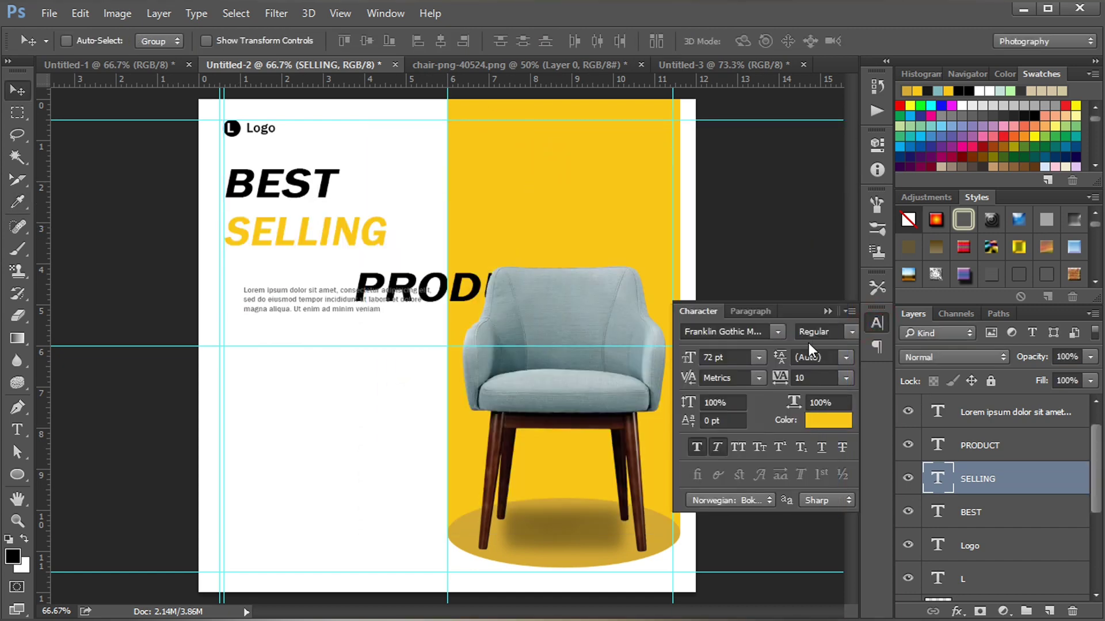
{"action": "left_click", "coordinate": [827, 313]}
- Place PRODUCT beneath SELLING and fine-align the headline words to the left margin guide
{"action": "left_click", "coordinate": [985, 447]}
{"action": "left_click_drag", "start_coordinate": [380, 288], "coordinate": [246, 280]}
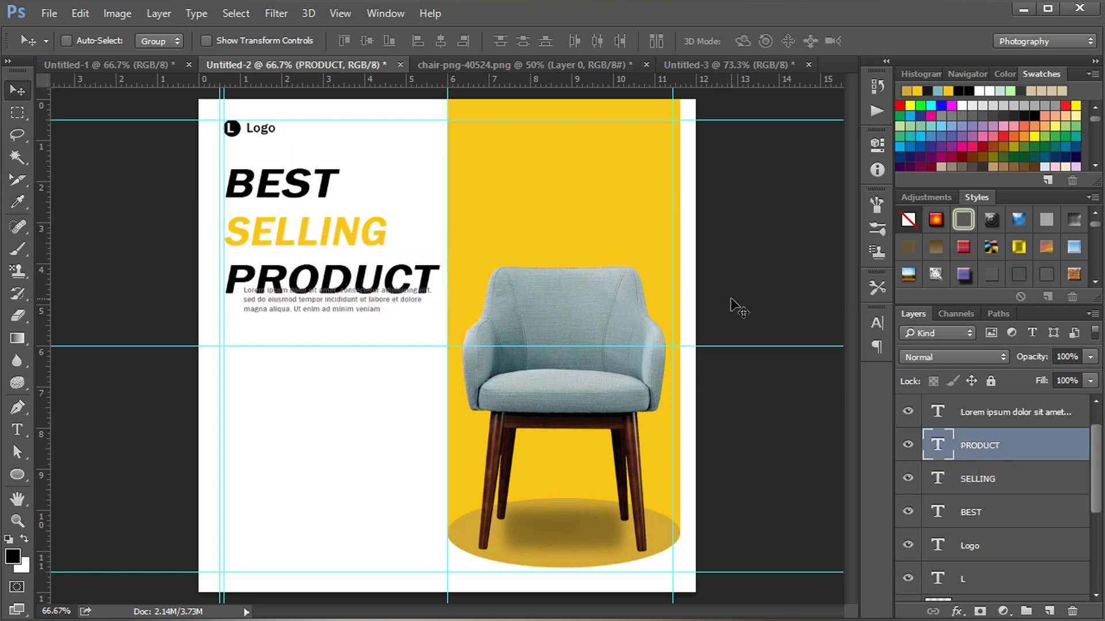
{"action": "key", "text": "ctrl+plus"}
{"action": "scroll", "coordinate": [229, 338], "scroll_direction": "up", "scroll_amount": 5}
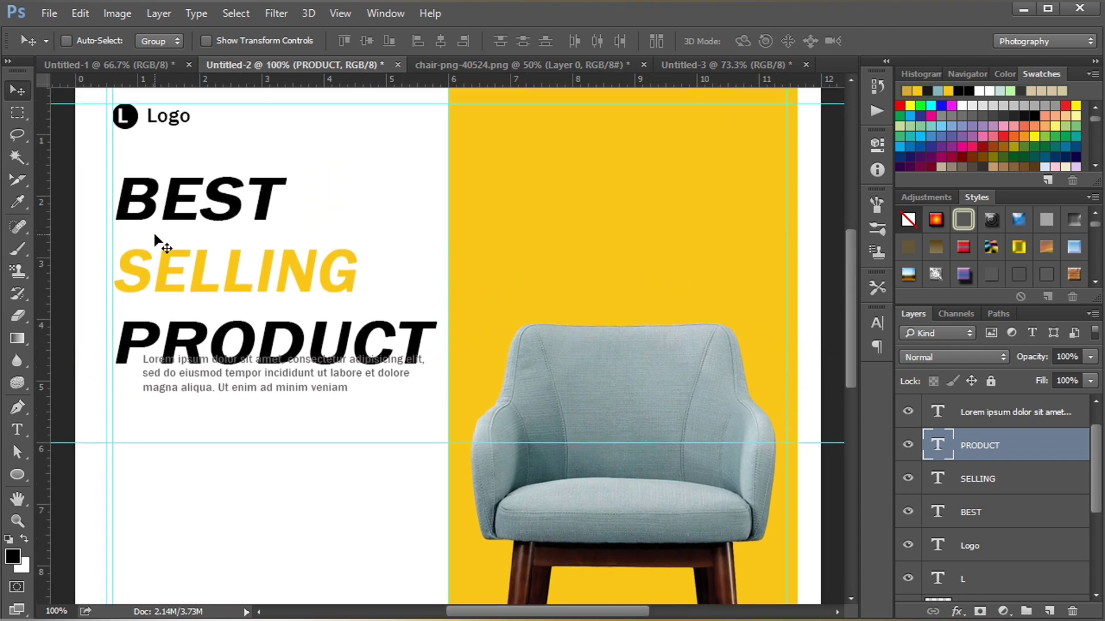
{"action": "left_click", "coordinate": [145, 223], "text": "ctrl"}
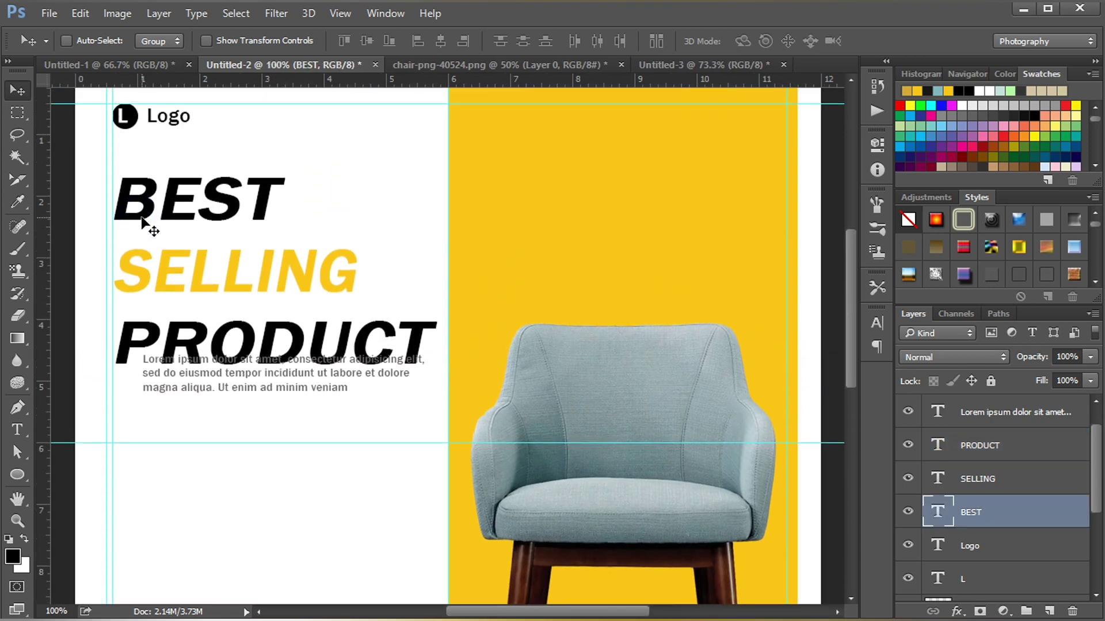
{"action": "left_click", "coordinate": [145, 279], "text": "ctrl"}
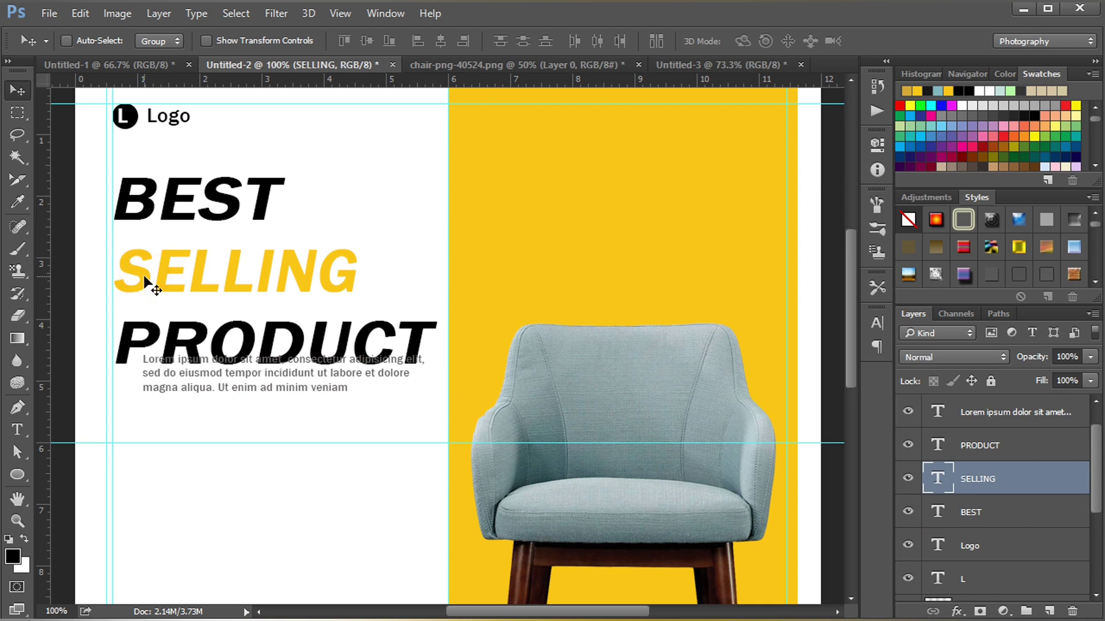
{"action": "left_click", "coordinate": [128, 358], "text": "ctrl"}
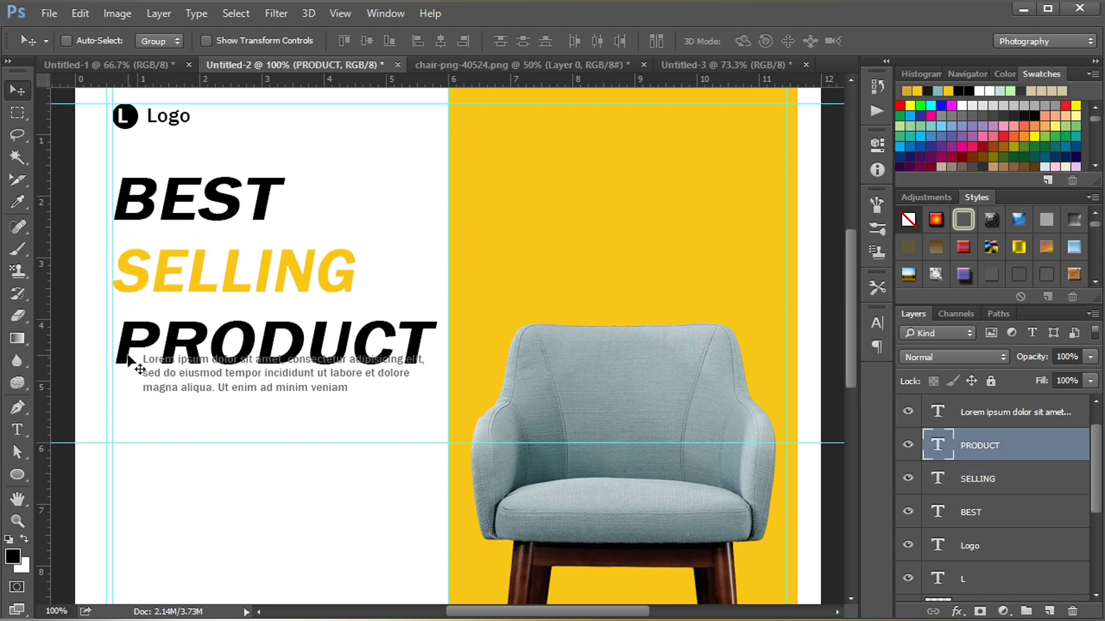
- Nudge PRODUCT up closer to SELLING and distribute the three headline words evenly by their vertical centers
{"action": "key", "text": "Up"}
{"action": "key", "text": "Up"}
{"action": "key", "text": "Up"}
{"action": "key", "text": "Up"}
{"action": "key", "text": "Up"}
{"action": "key", "text": "Up"}
{"action": "key", "text": "Up"}
{"action": "key", "text": "Up"}
{"action": "key", "text": "Up"}
{"action": "key", "text": "Up"}
{"action": "key", "text": "Up"}
{"action": "key", "text": "Up"}
{"action": "key", "text": "Up"}
{"action": "key", "text": "Up"}
{"action": "key", "text": "Up"}
{"action": "key", "text": "Up"}
{"action": "key", "text": "Up"}
{"action": "key", "text": "Up"}
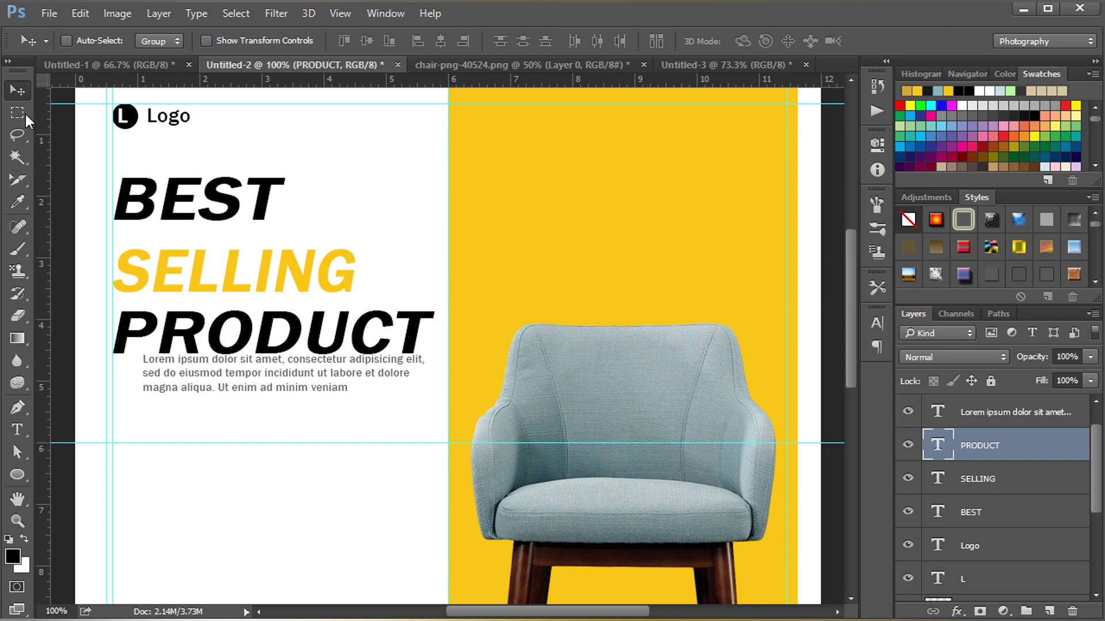
{"action": "left_click", "coordinate": [987, 518], "text": "shift"}
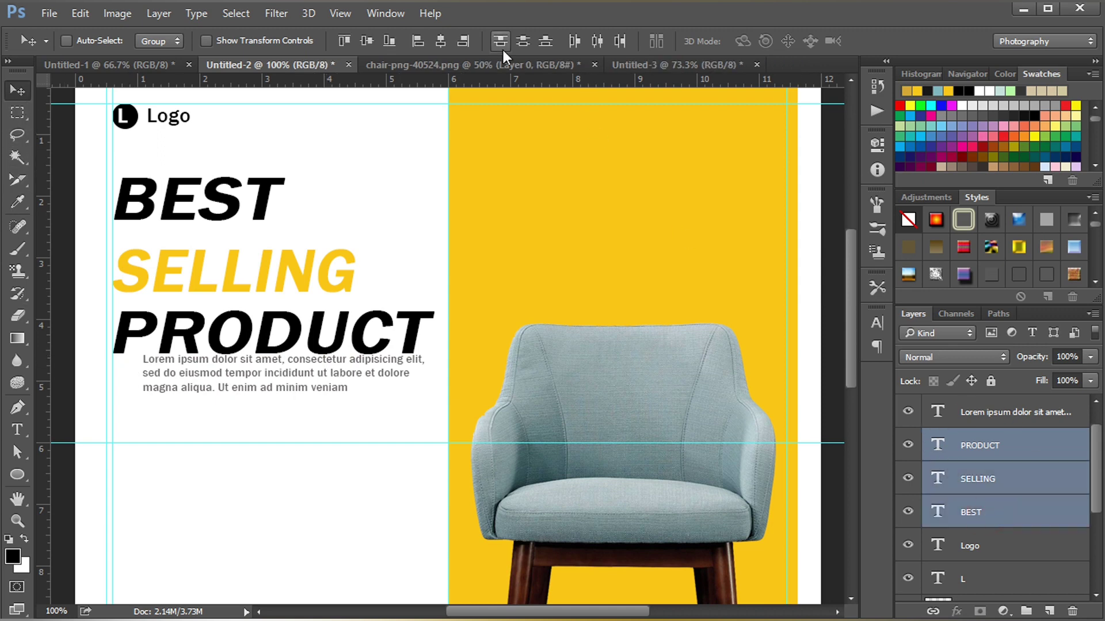
{"action": "left_click", "coordinate": [526, 44]}
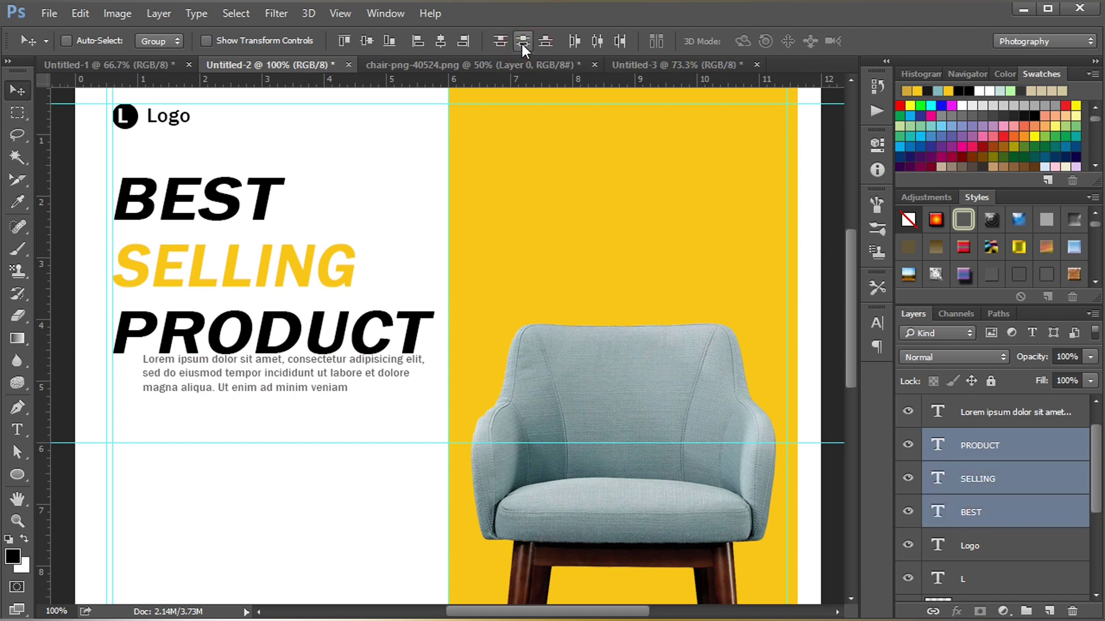
- Place the Lorem ipsum paragraph below PRODUCT, aligned with the left margin guide
{"action": "left_click", "coordinate": [266, 386], "text": "ctrl"}
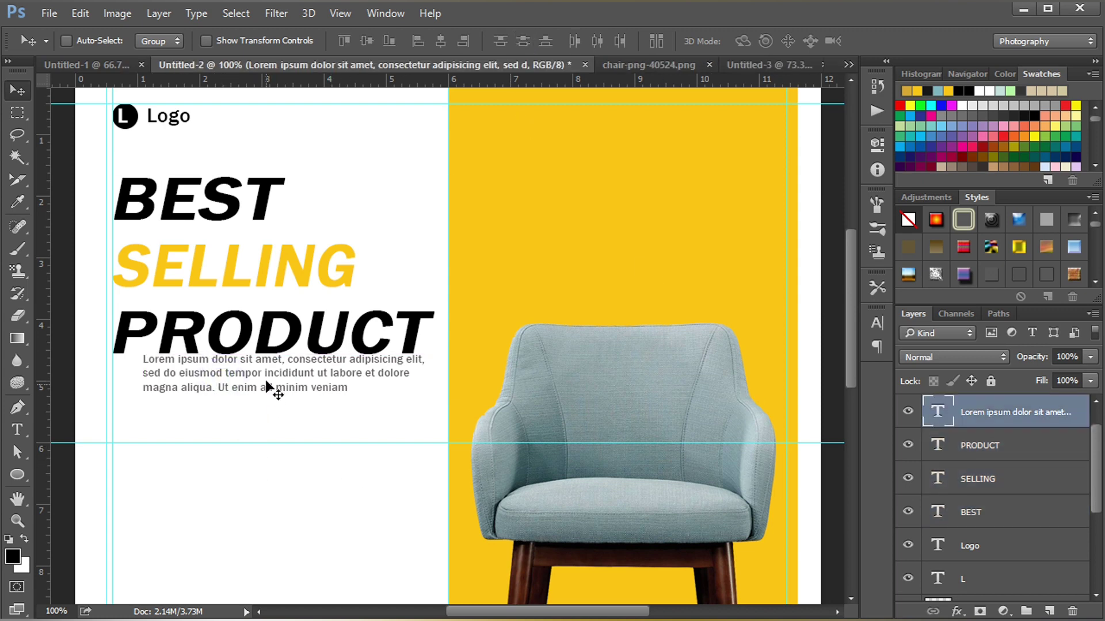
{"action": "left_click_drag", "start_coordinate": [265, 375], "coordinate": [235, 404]}
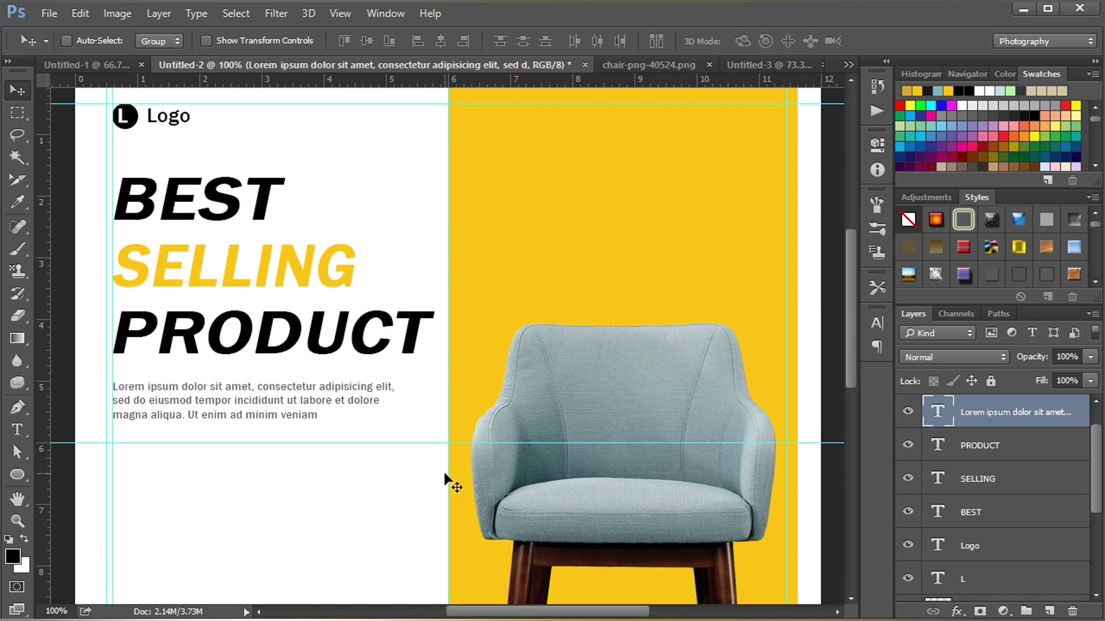
{"action": "key", "text": "ctrl+minus"}
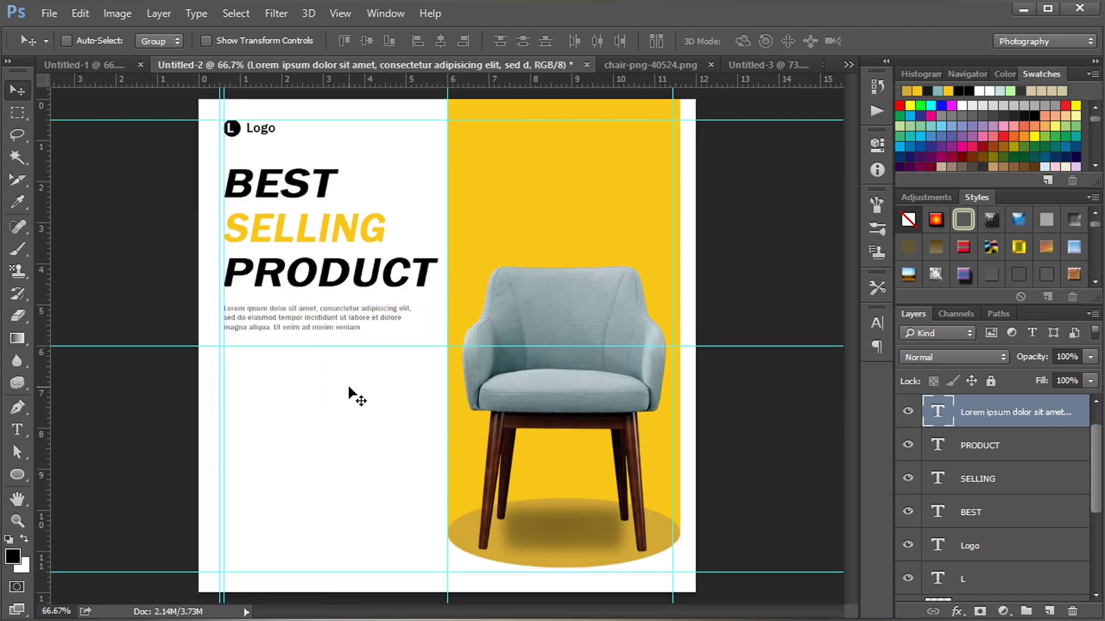
- Move BEST down closer to SELLING and redistribute the three headline words by vertical centers
{"action": "left_click", "coordinate": [271, 198], "text": "ctrl"}
{"action": "key", "text": "shift+Down"}
{"action": "key", "text": "shift+Down"}
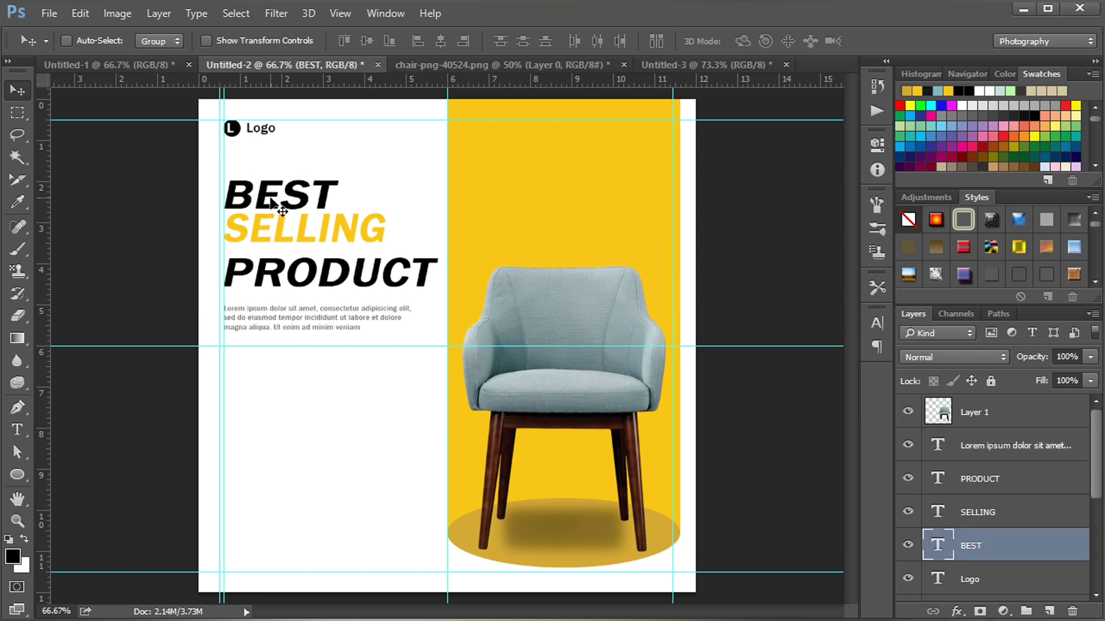
{"action": "key", "text": "shift+Up"}
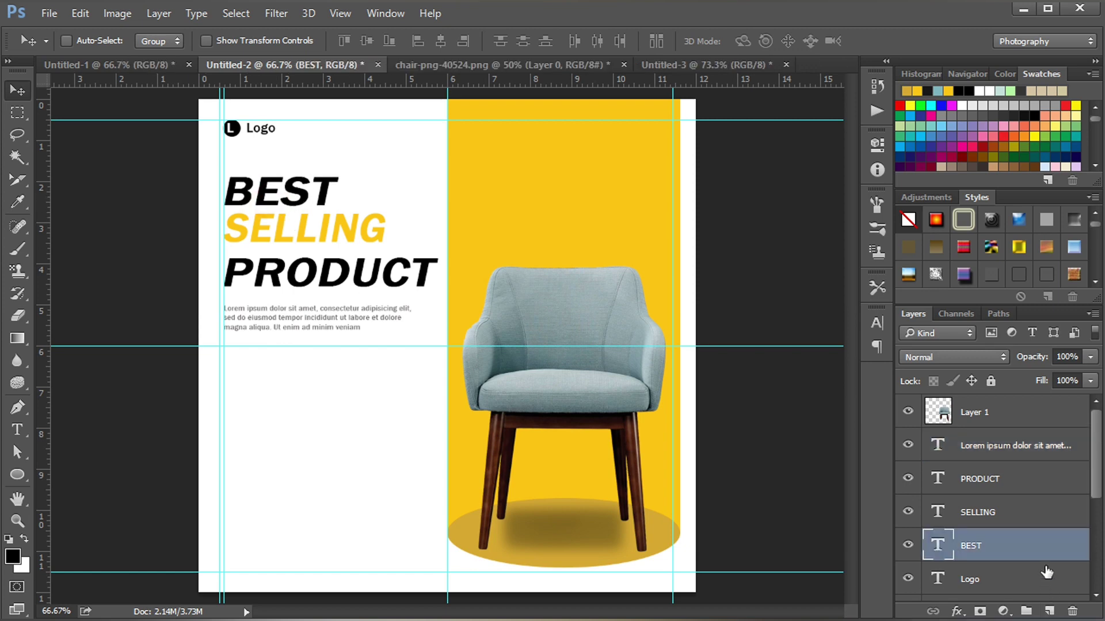
{"action": "left_click", "coordinate": [958, 473], "text": "shift"}
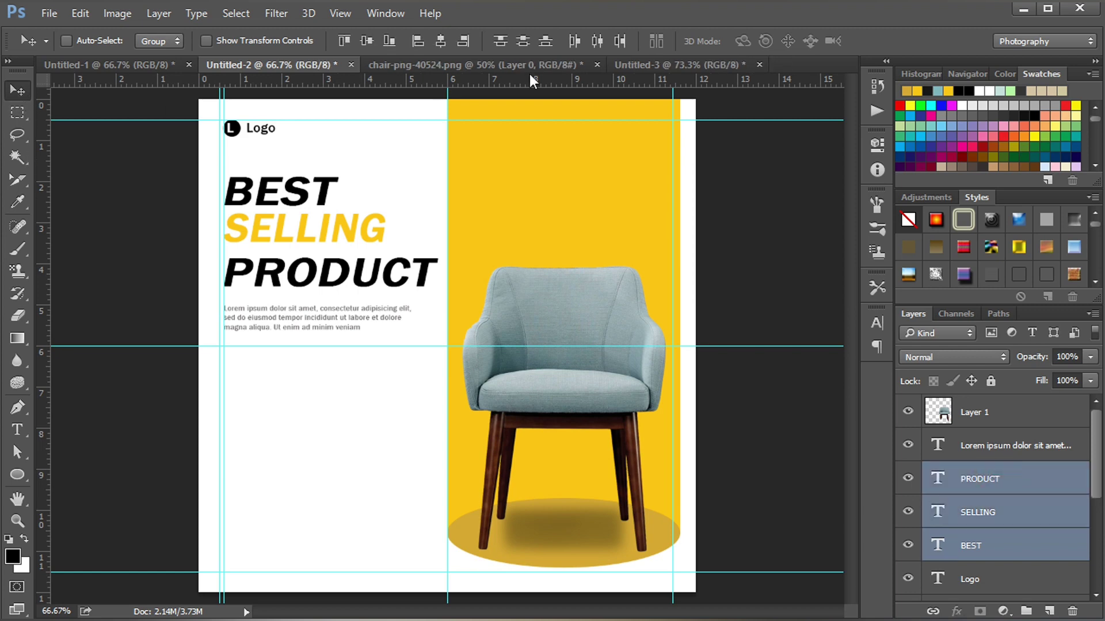
{"action": "left_click", "coordinate": [523, 39]}
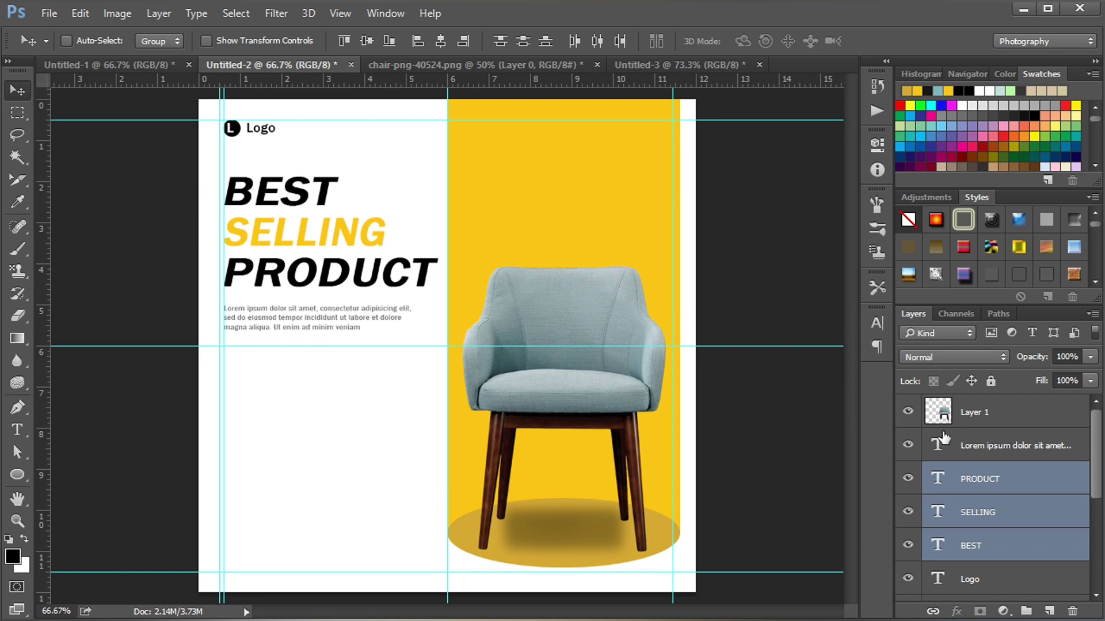
- Shift the Lorem ipsum paragraph down to just above the middle horizontal guide
{"action": "left_click", "coordinate": [983, 452]}
{"action": "key", "text": "shift+Down"}
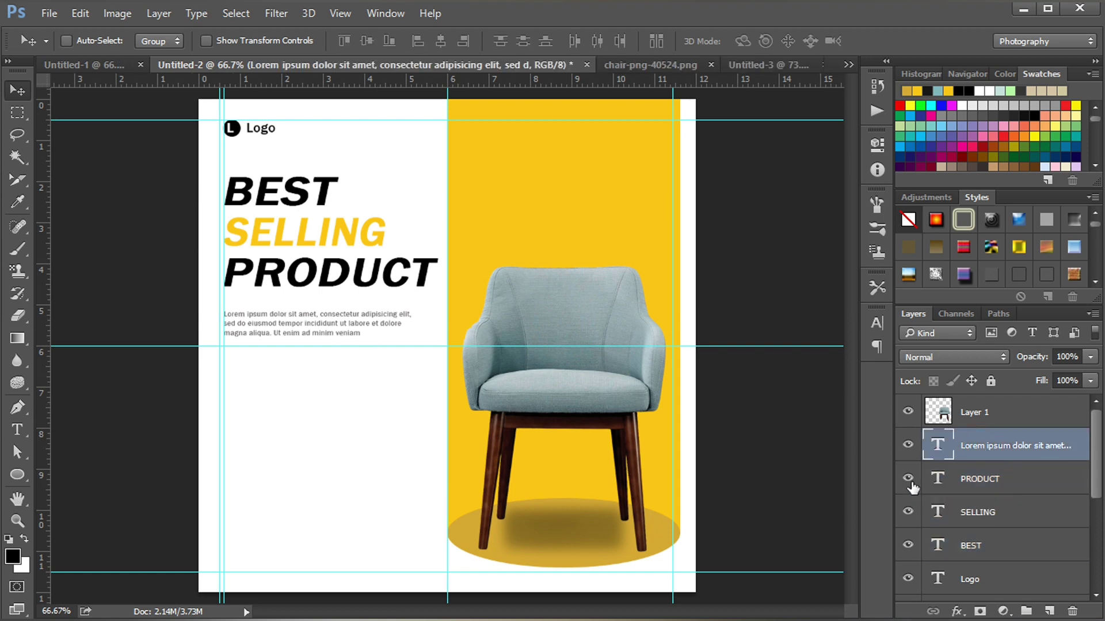
{"action": "key", "text": "shift+Down"}
- Draw a horizontal line about 192 px long with 1 px weight in the white area below the paragraph
{"action": "right_click", "coordinate": [20, 473]}
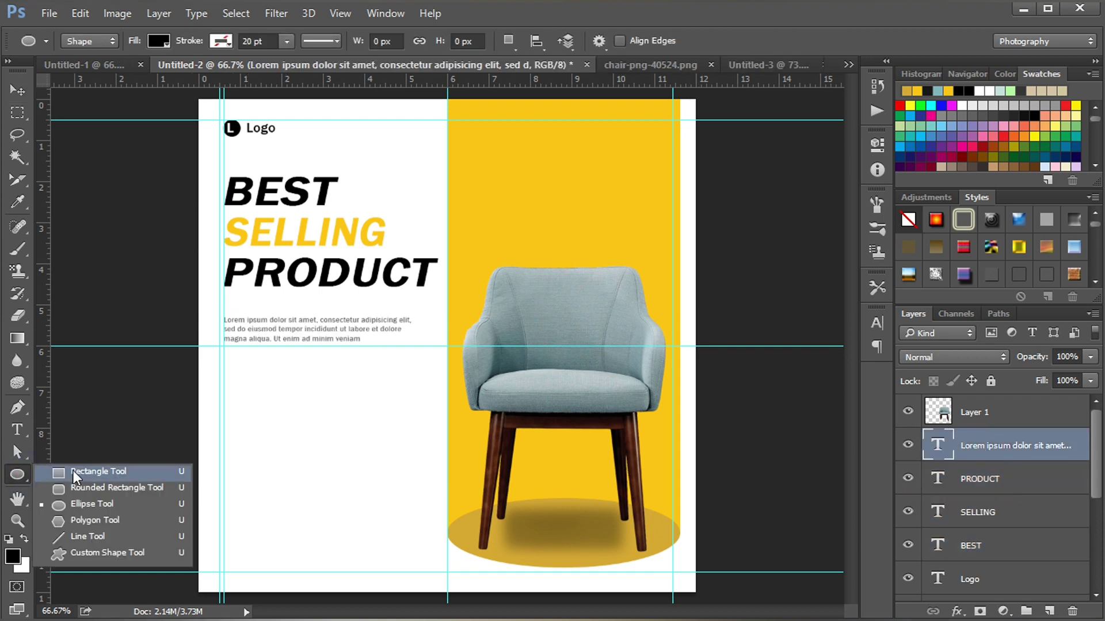
{"action": "left_click", "coordinate": [94, 535]}
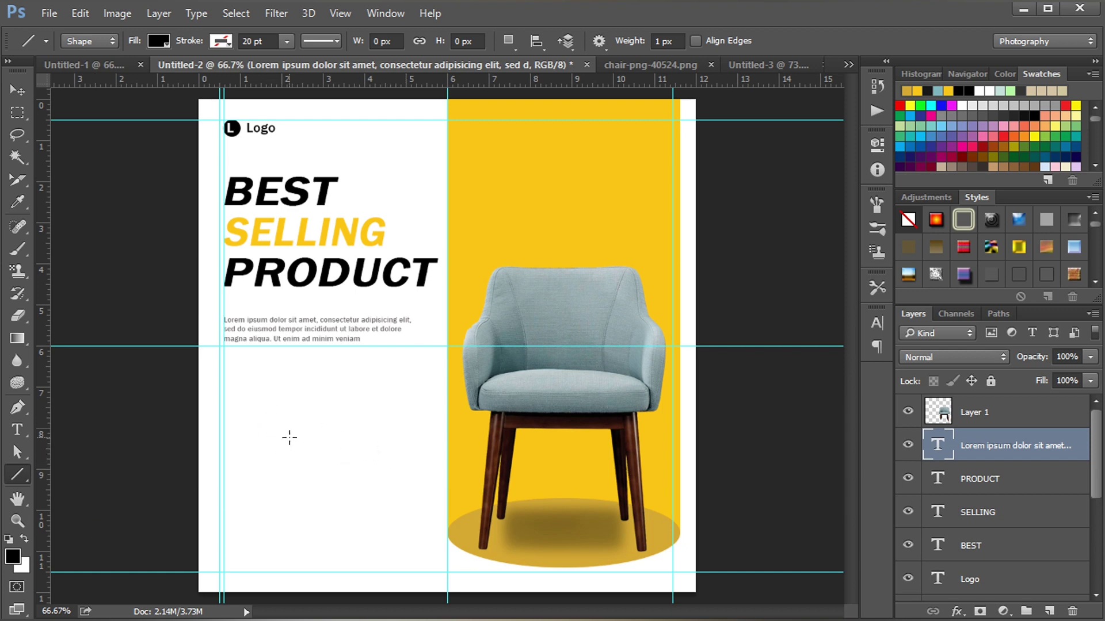
{"action": "left_click_drag", "start_coordinate": [249, 428], "coordinate": [360, 430]}
- Give the line below the paragraph a yellow fill and a matching yellow stroke
{"action": "left_click", "coordinate": [158, 42]}
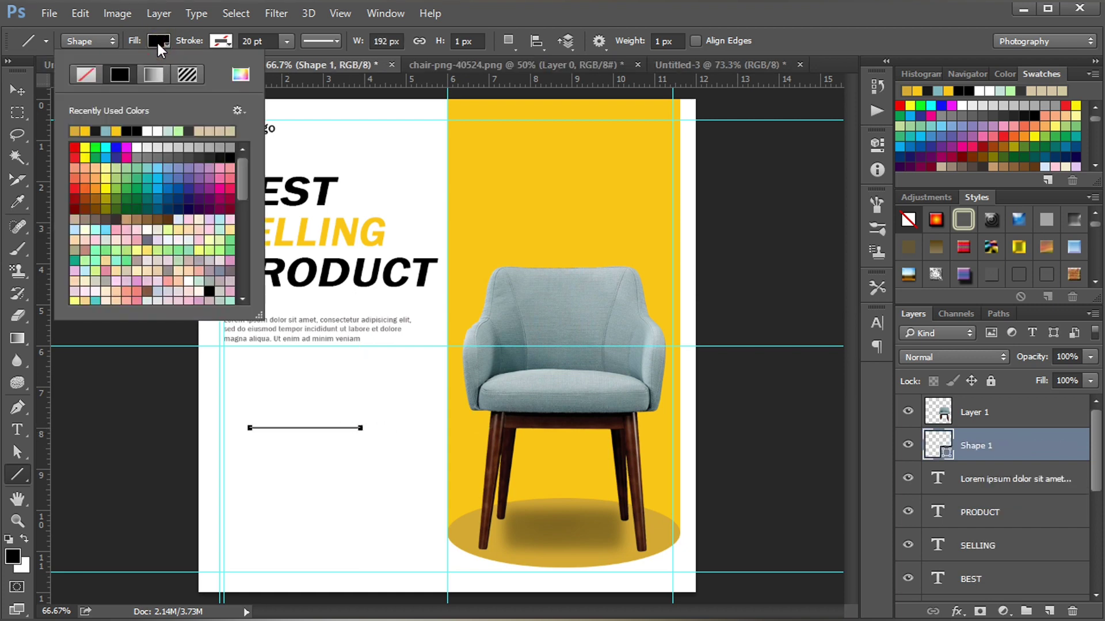
{"action": "left_click", "coordinate": [79, 132]}
{"action": "left_click", "coordinate": [220, 40]}
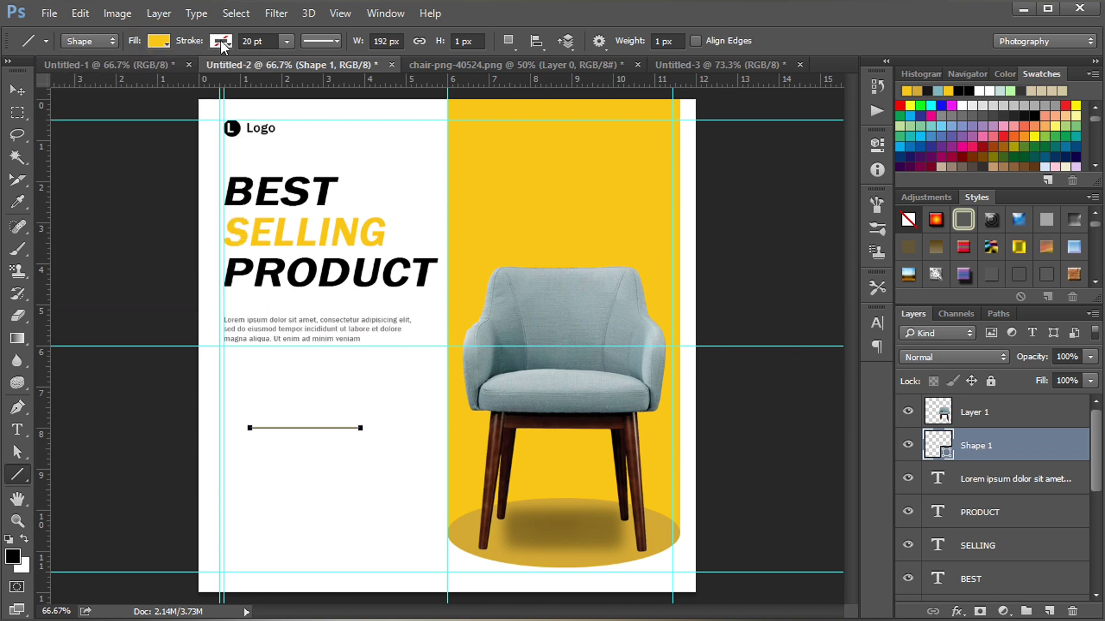
{"action": "left_click", "coordinate": [220, 41]}
{"action": "left_click", "coordinate": [136, 131]}
- Set the line's stroke to 2.5 pt with a solid stroke style
{"action": "left_click", "coordinate": [254, 41]}
{"action": "left_click_drag", "start_coordinate": [253, 41], "coordinate": [244, 47]}
{"action": "type", "text": "2.5"}
{"action": "key", "text": "Return"}
{"action": "left_click", "coordinate": [320, 41]}
{"action": "left_click", "coordinate": [309, 168]}
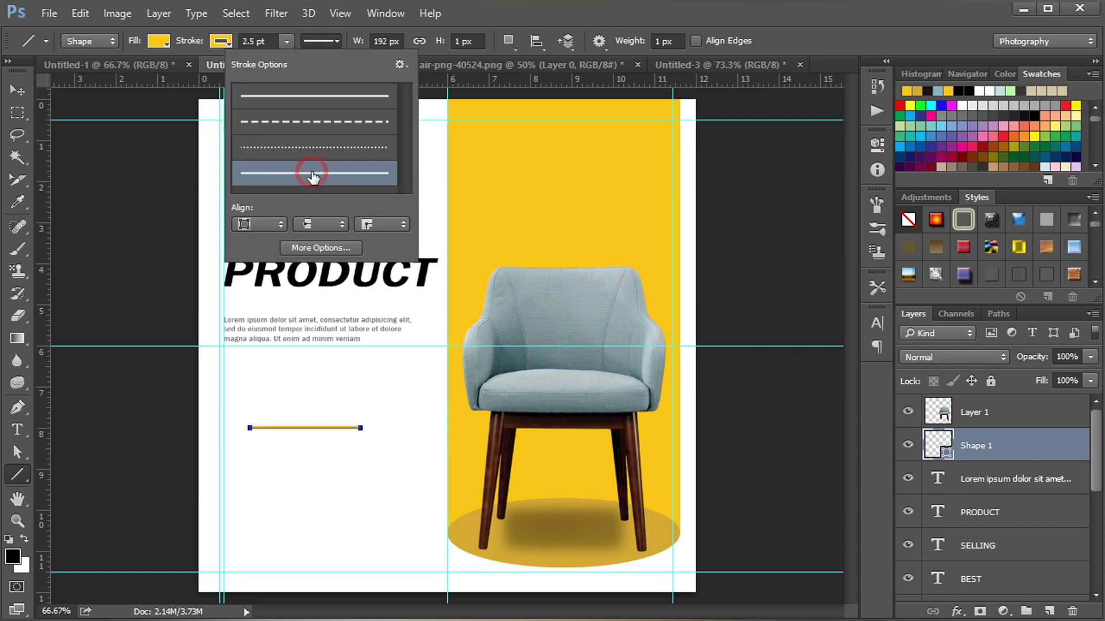
{"action": "left_click", "coordinate": [328, 42]}
{"action": "key", "text": "Return"}
- Move the yellow line up between PRODUCT and the paragraph, starting at the left margin guide
{"action": "left_click", "coordinate": [14, 91]}
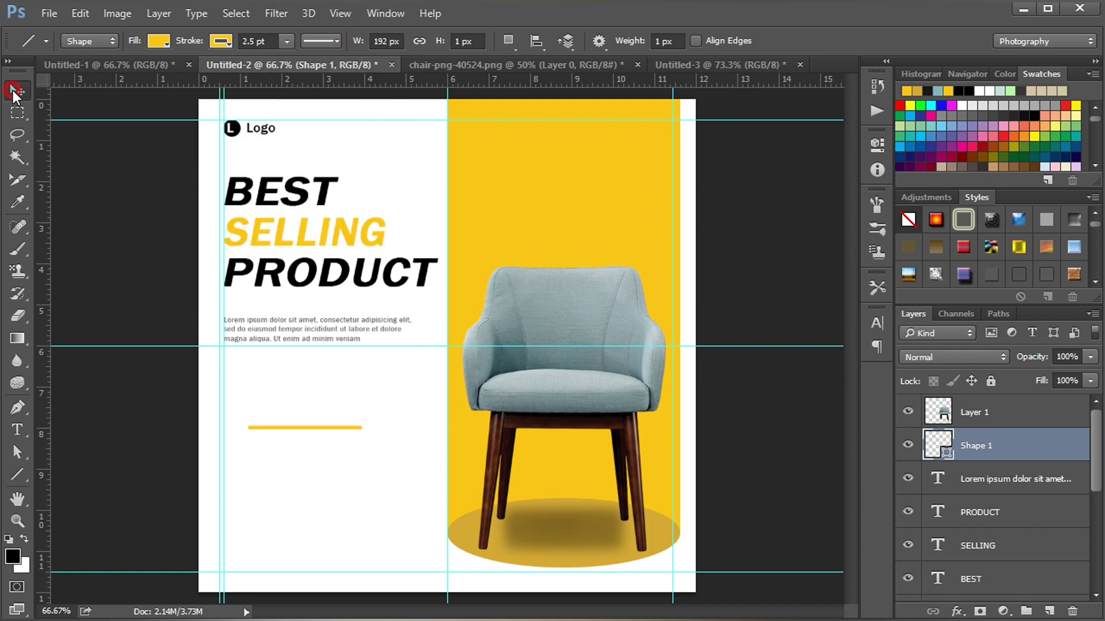
{"action": "left_click_drag", "start_coordinate": [295, 437], "coordinate": [272, 298]}
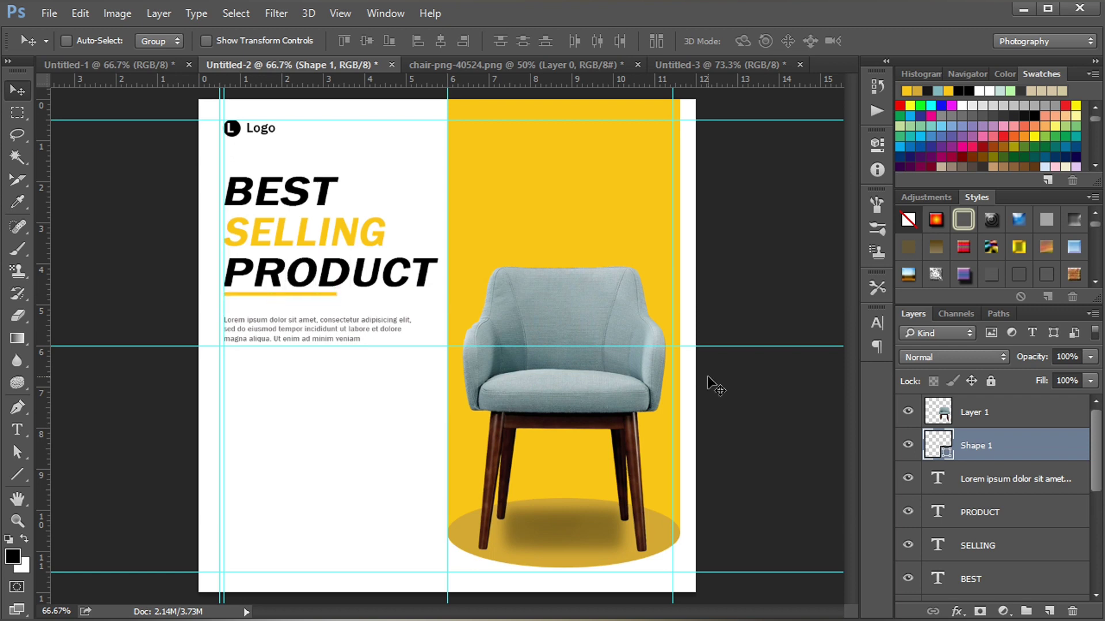
{"action": "key", "text": "Down"}
{"action": "key", "text": "Left"}
{"action": "key", "text": "Left"}
{"action": "key", "text": "Down"}
{"action": "key", "text": "Down"}
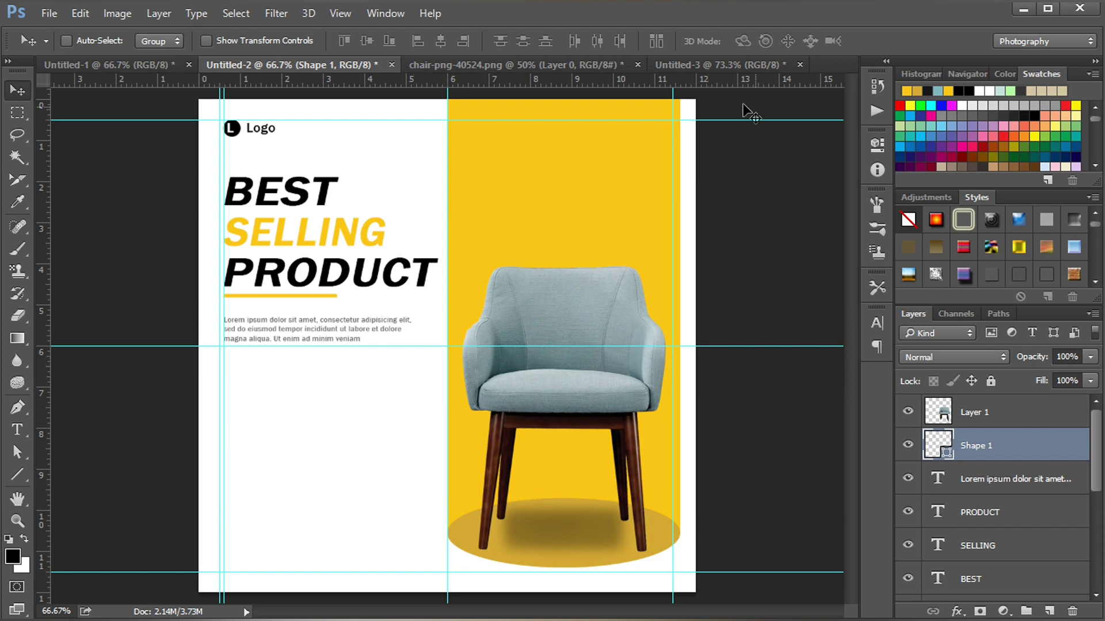
- Copy the SAVE, 30%, OFF and ONLY THIS WEEK texts from Untitled-3 into the lower part of the Untitled-2 poster
{"action": "left_click", "coordinate": [686, 66]}
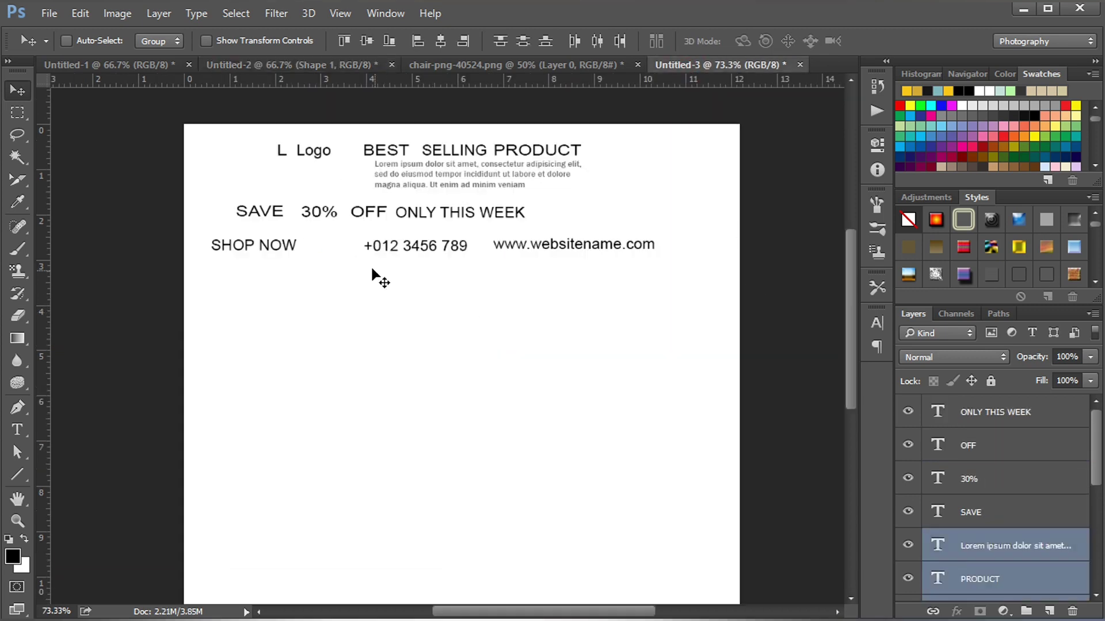
{"action": "left_click", "coordinate": [260, 221], "text": "ctrl"}
{"action": "left_click", "coordinate": [1009, 412], "text": "shift"}
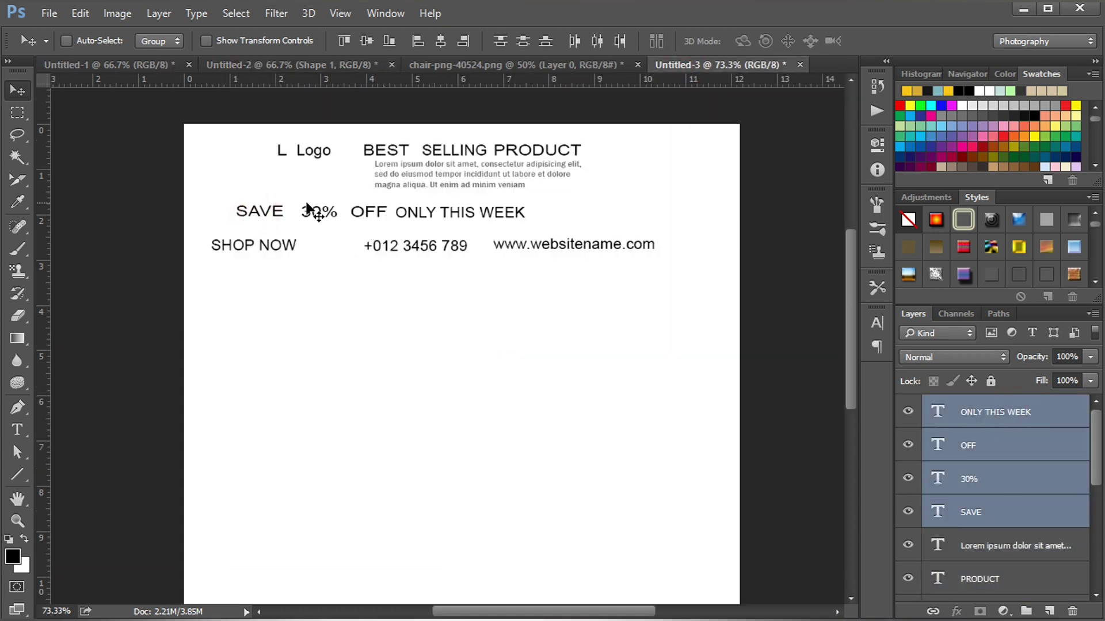
{"action": "left_click_drag", "start_coordinate": [320, 217], "coordinate": [383, 491]}
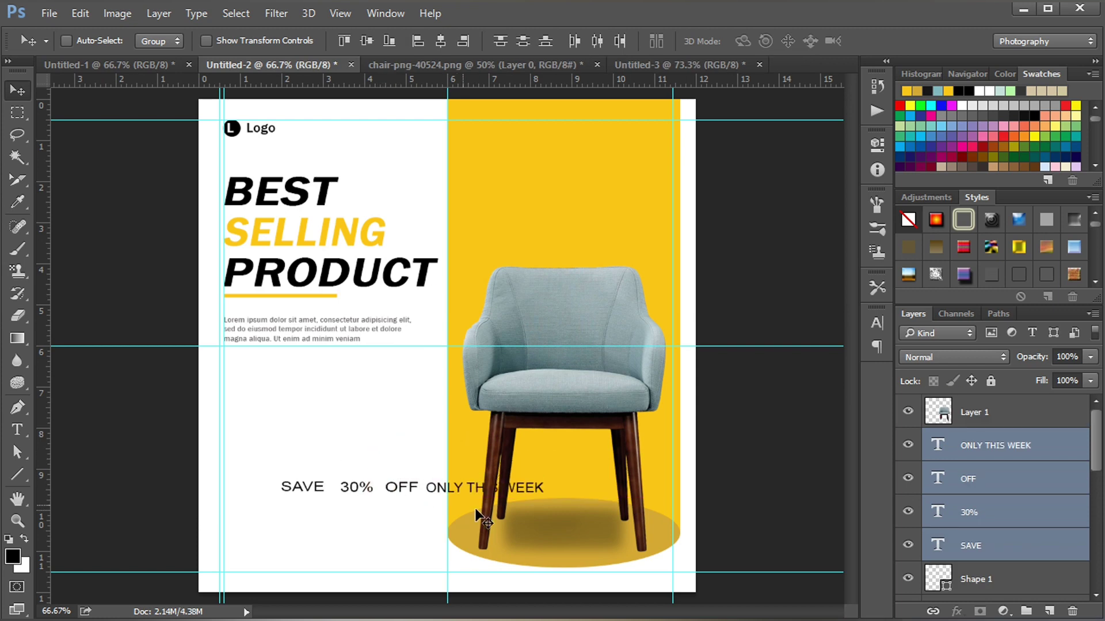
- Create a 303 × 118 px yellow rectangle below the paragraph, layered beneath the SAVE text
{"action": "left_click", "coordinate": [985, 569]}
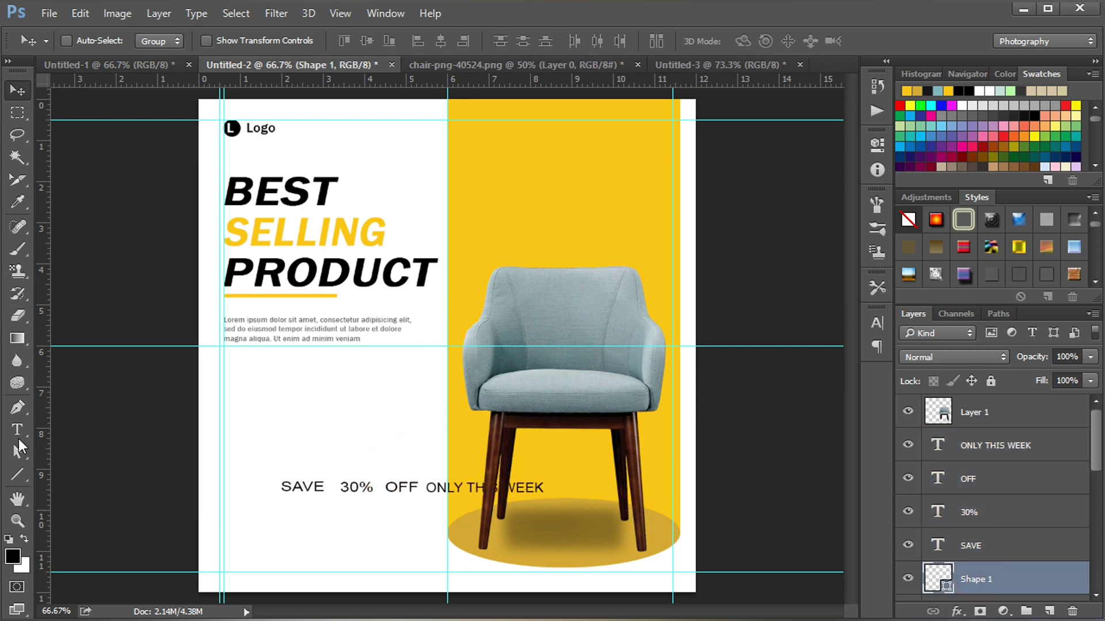
{"action": "left_click_drag", "start_coordinate": [18, 473], "coordinate": [70, 478]}
{"action": "left_click", "coordinate": [80, 464]}
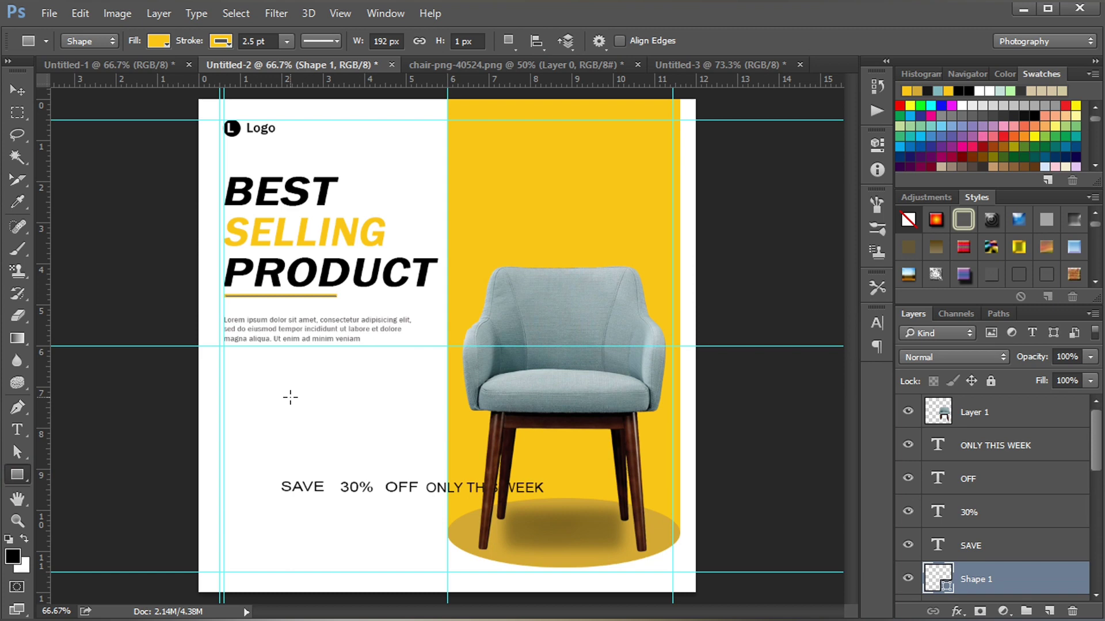
{"action": "left_click", "coordinate": [290, 397]}
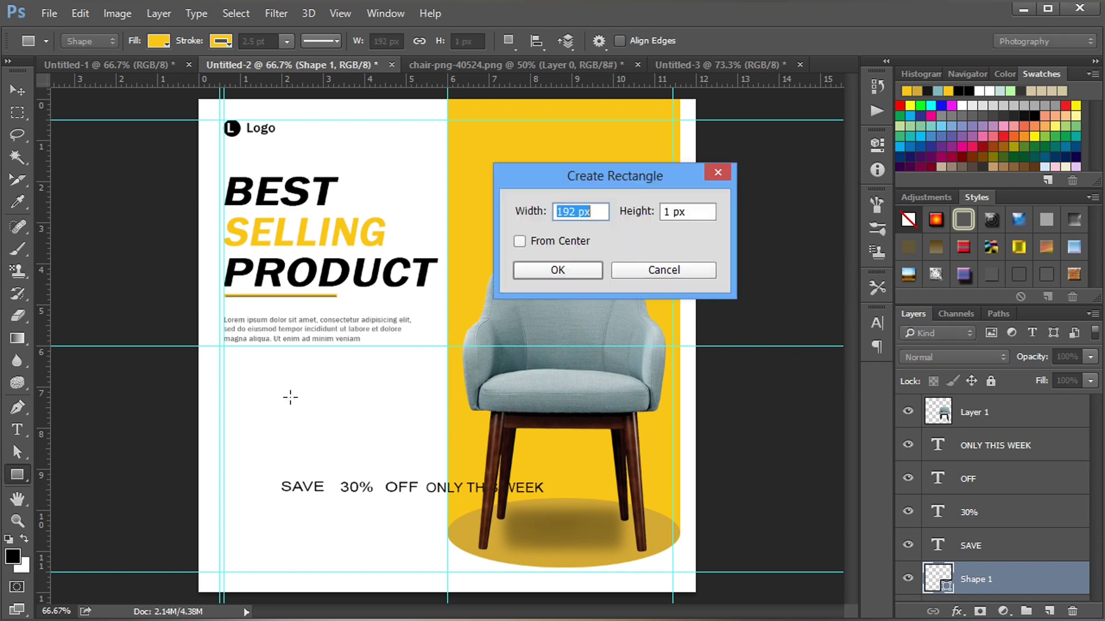
{"action": "type", "text": "303"}
{"action": "key", "text": "Tab"}
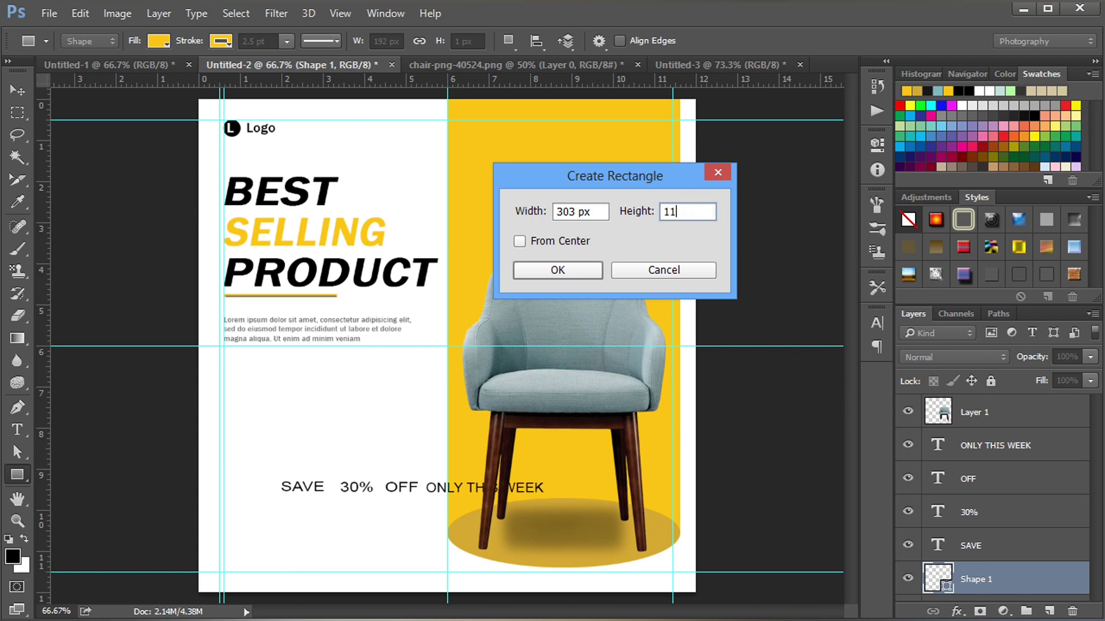
{"action": "type", "text": "118"}
{"action": "left_click", "coordinate": [550, 271]}
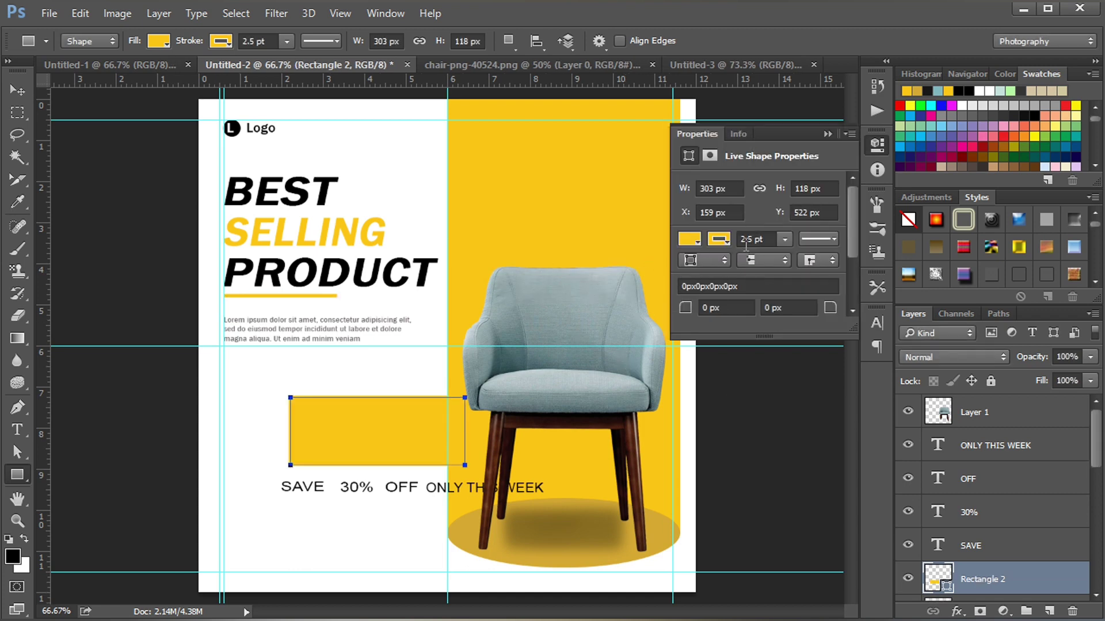
- Remove the rectangle's stroke and move it below the middle horizontal guide so it extends to the poster's left edge
{"action": "left_click", "coordinate": [719, 239]}
{"action": "left_click", "coordinate": [827, 133]}
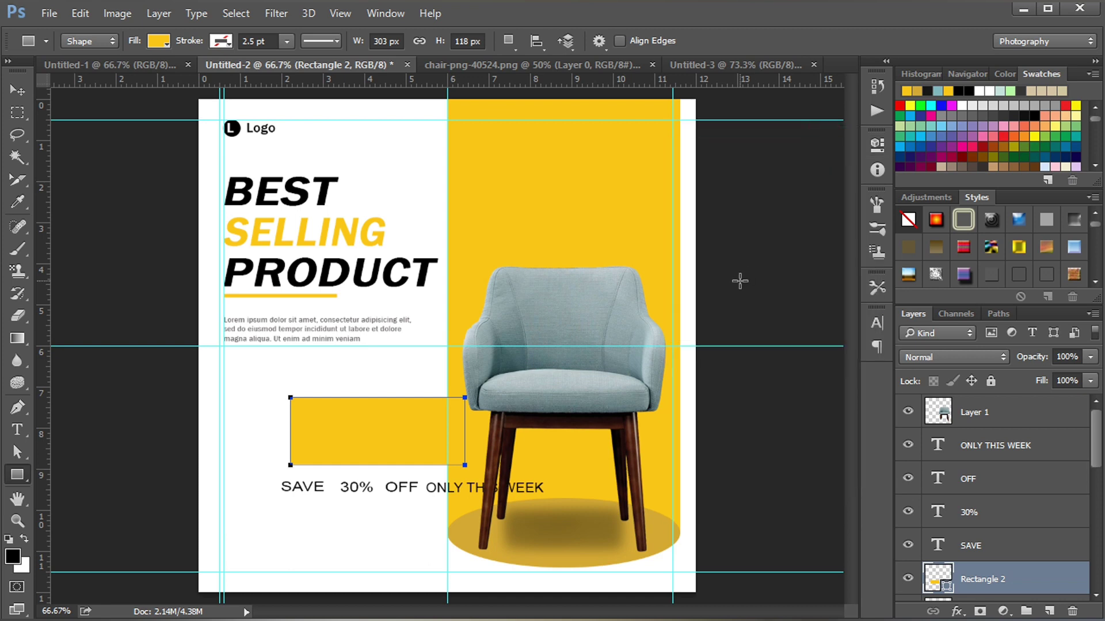
{"action": "key", "text": "Return"}
{"action": "left_click", "coordinate": [17, 91]}
{"action": "left_click_drag", "start_coordinate": [352, 432], "coordinate": [260, 389]}
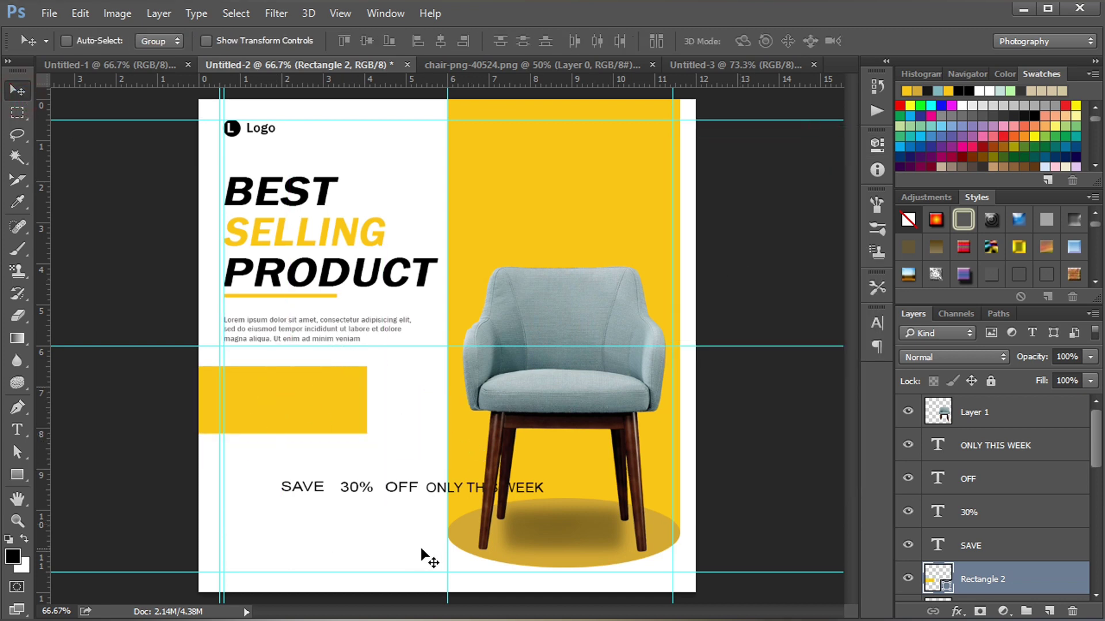
- Place SAVE at the top of the yellow rectangle and set all four offer texts to Franklin Gothic Medium Regular
{"action": "left_click_drag", "start_coordinate": [303, 488], "coordinate": [237, 378]}
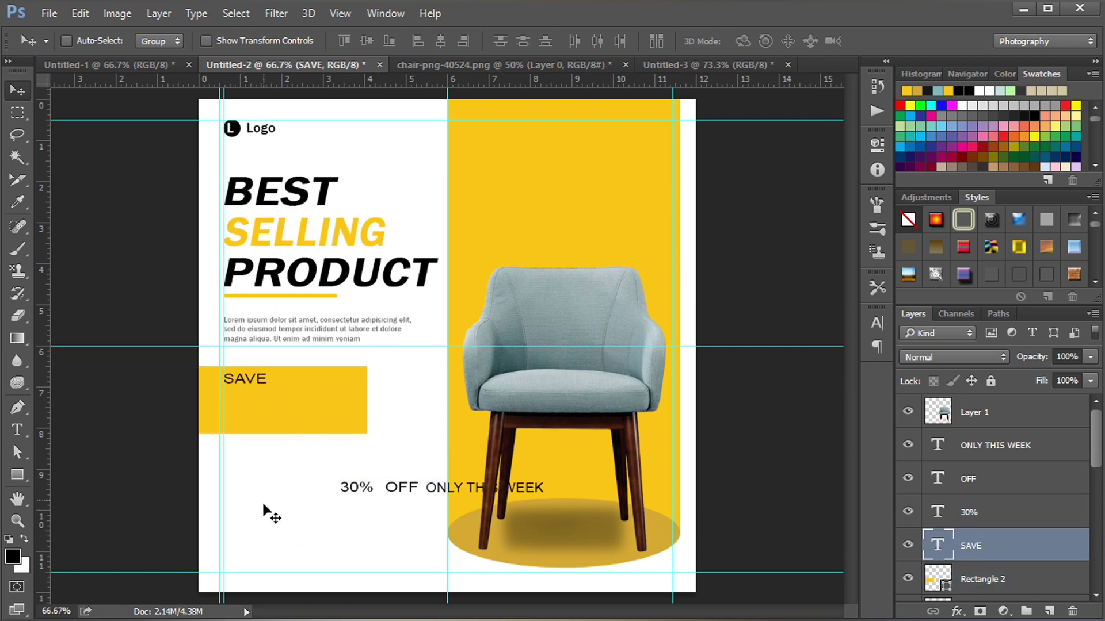
{"action": "left_click", "coordinate": [877, 323]}
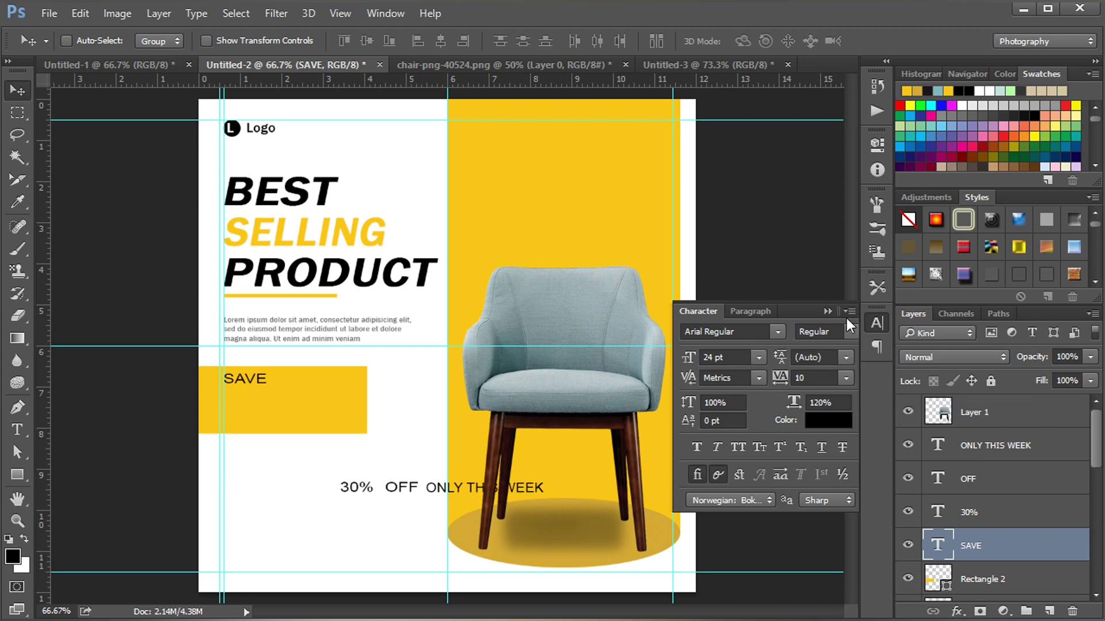
{"action": "left_click", "coordinate": [877, 324]}
{"action": "left_click", "coordinate": [978, 446], "text": "shift"}
{"action": "left_click", "coordinate": [877, 324]}
{"action": "left_click", "coordinate": [808, 323]}
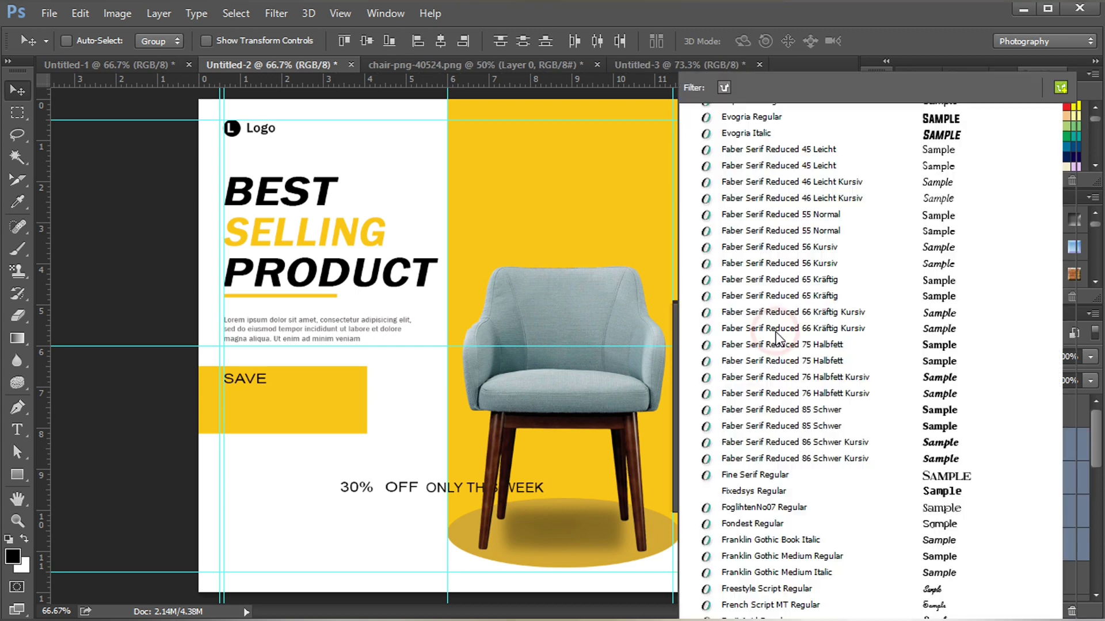
{"action": "scroll", "coordinate": [795, 502], "scroll_direction": "down", "scroll_amount": 2}
{"action": "left_click_drag", "start_coordinate": [1067, 156], "coordinate": [1071, 241]}
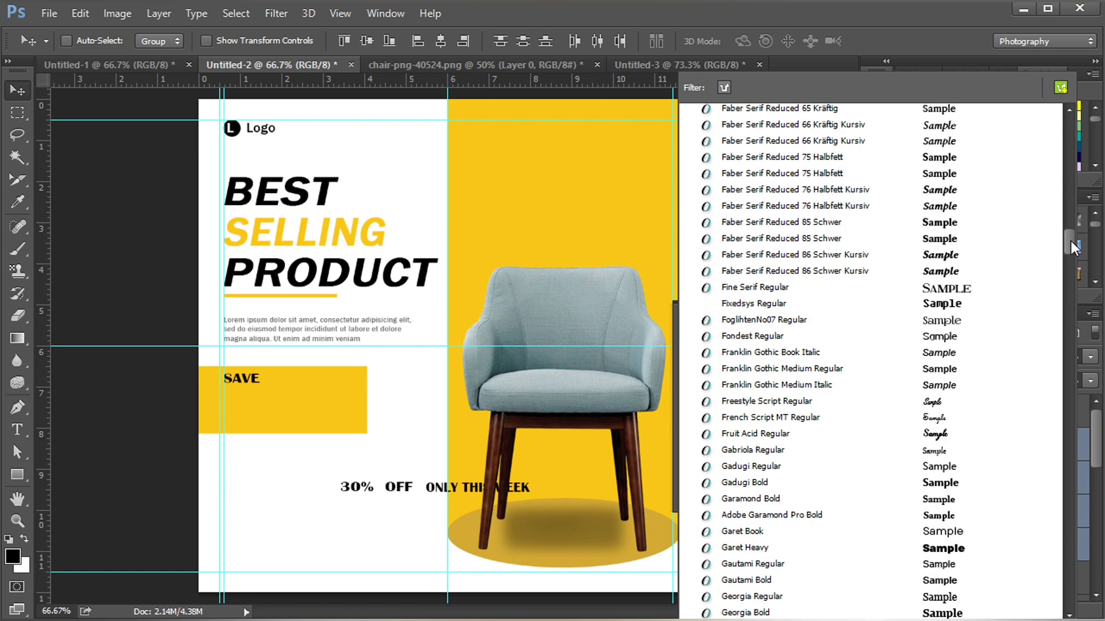
{"action": "left_click", "coordinate": [772, 368]}
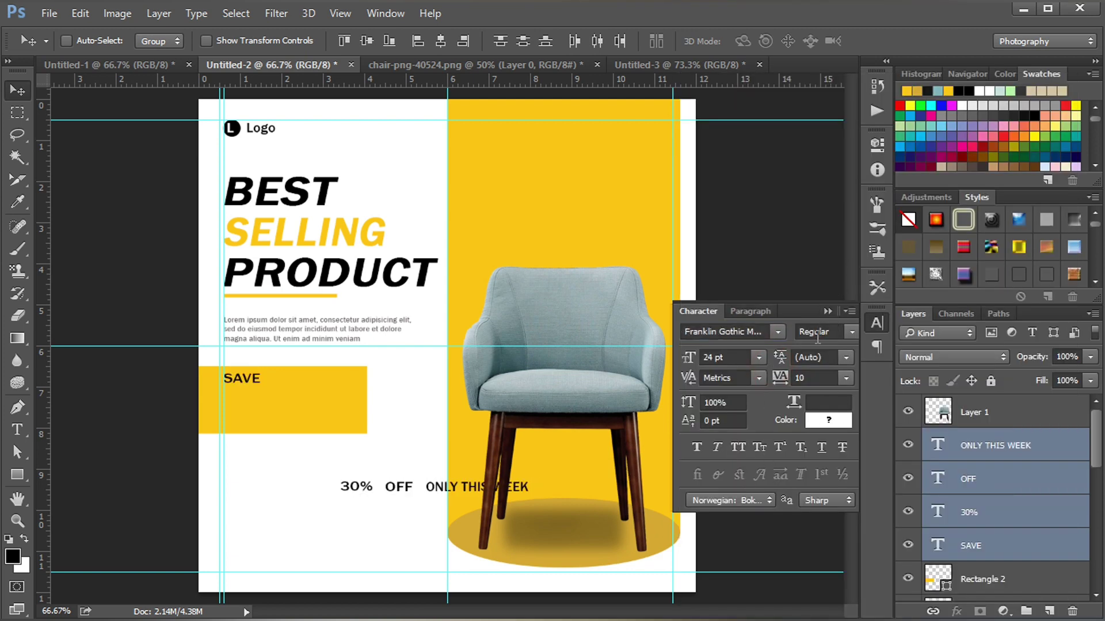
- Set the 30% text to 72 pt and place it under SAVE in the yellow rectangle, aligned with the left margin guide
{"action": "left_click", "coordinate": [758, 358]}
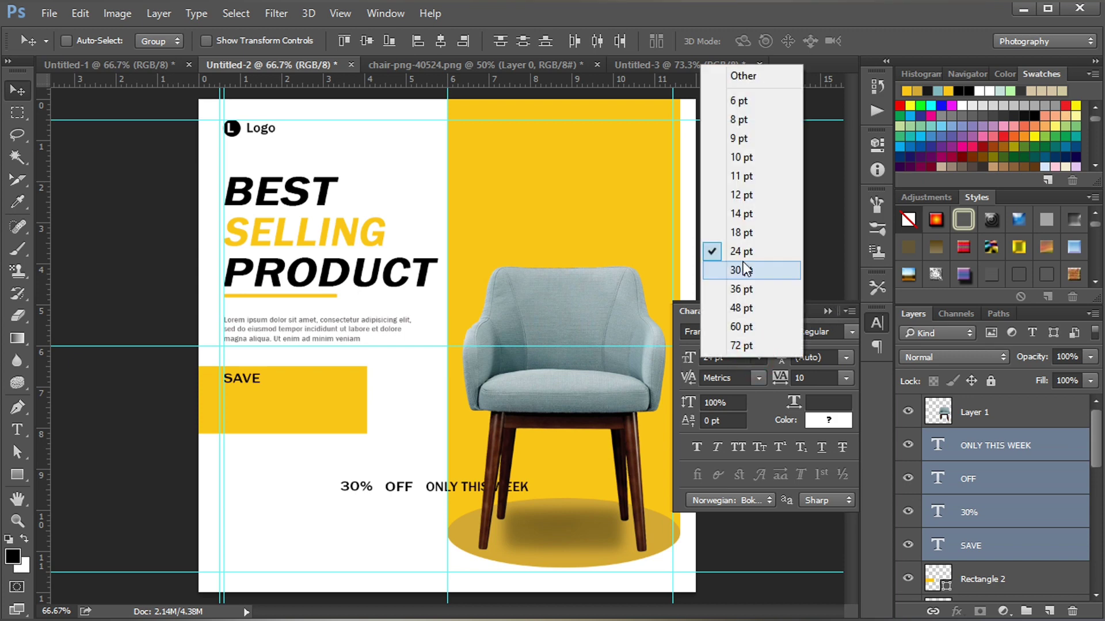
{"action": "left_click", "coordinate": [742, 269]}
{"action": "left_click", "coordinate": [1005, 514]}
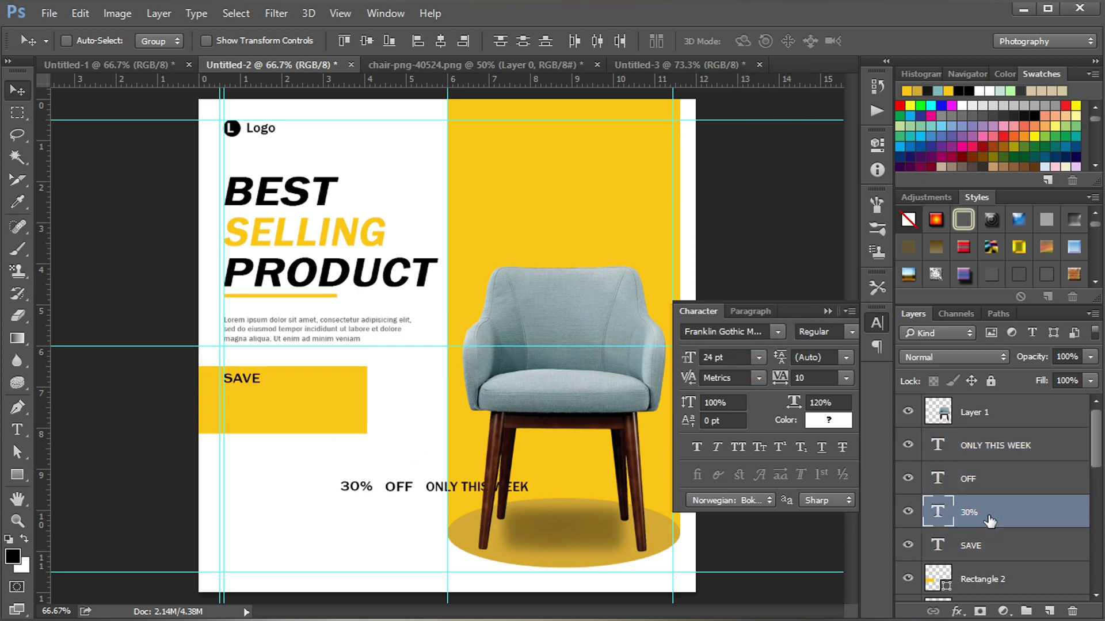
{"action": "left_click", "coordinate": [759, 357]}
{"action": "left_click", "coordinate": [748, 344]}
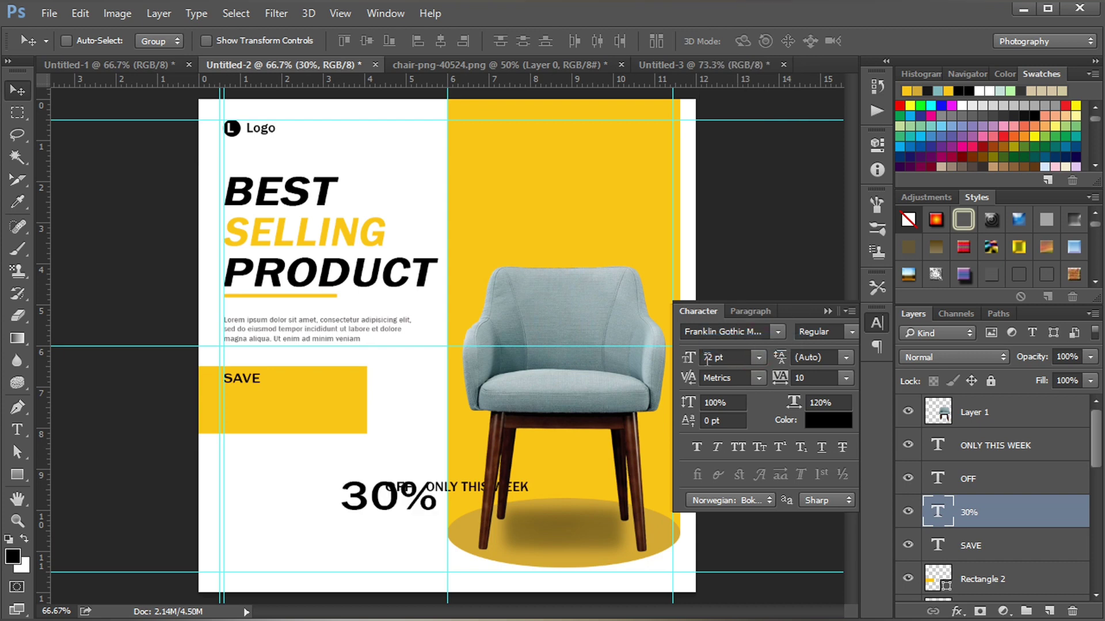
{"action": "left_click_drag", "start_coordinate": [365, 505], "coordinate": [248, 426]}
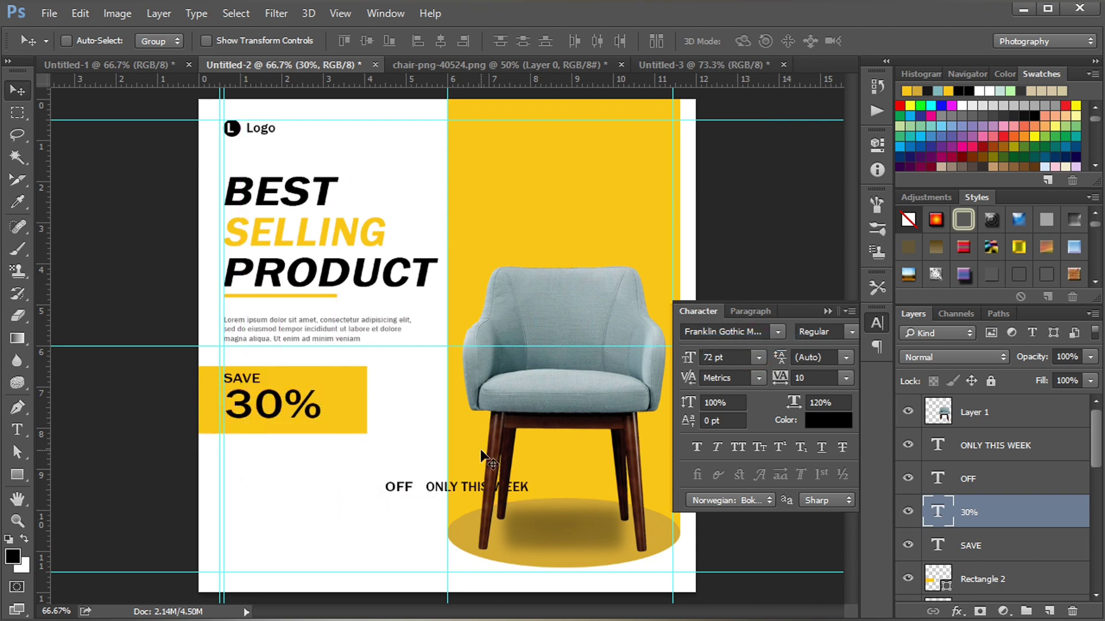
{"action": "key", "text": "Left"}
{"action": "key", "text": "Left"}
{"action": "key", "text": "Left"}
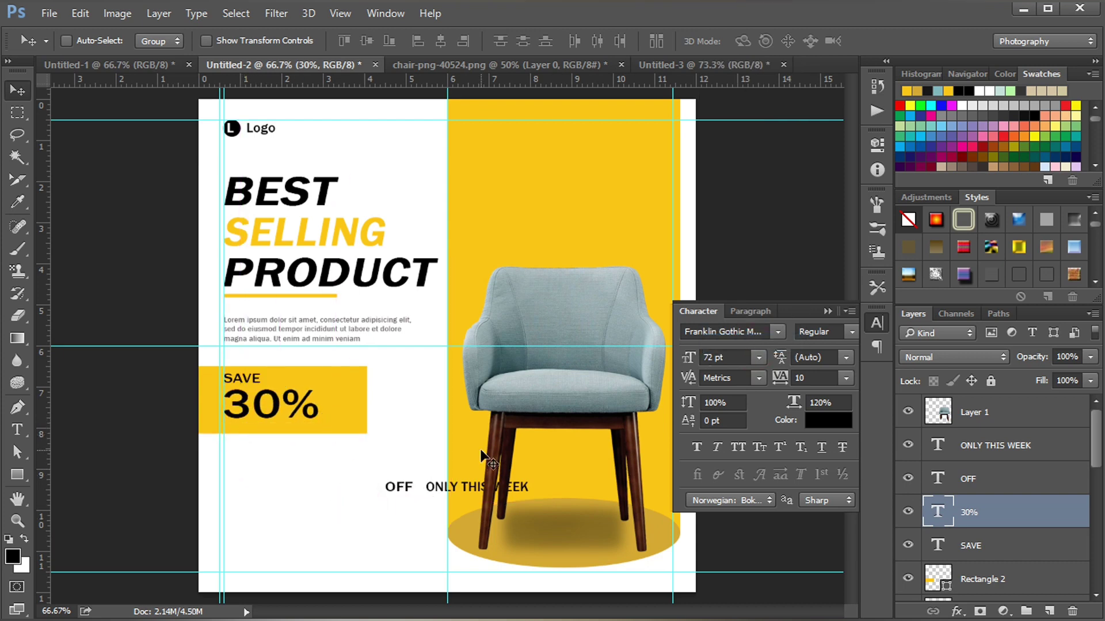
{"action": "key", "text": "Right"}
{"action": "key", "text": "Right"}
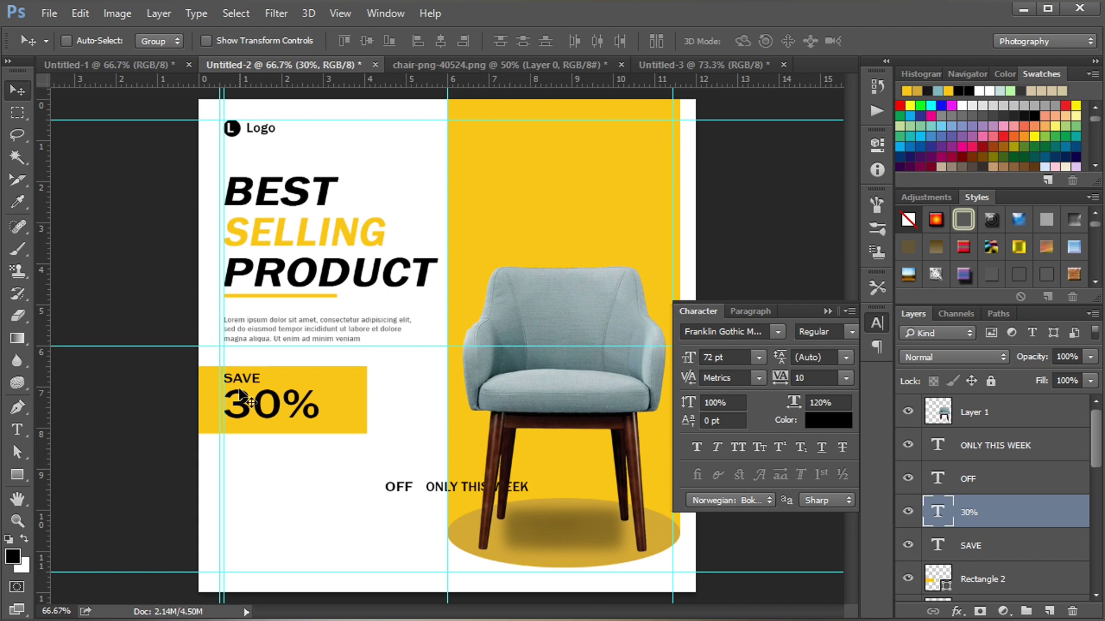
- Nudge SAVE slightly to the right to line up with the left edge of 30%
{"action": "left_click", "coordinate": [962, 553]}
{"action": "key", "text": "Right"}
{"action": "key", "text": "Right"}
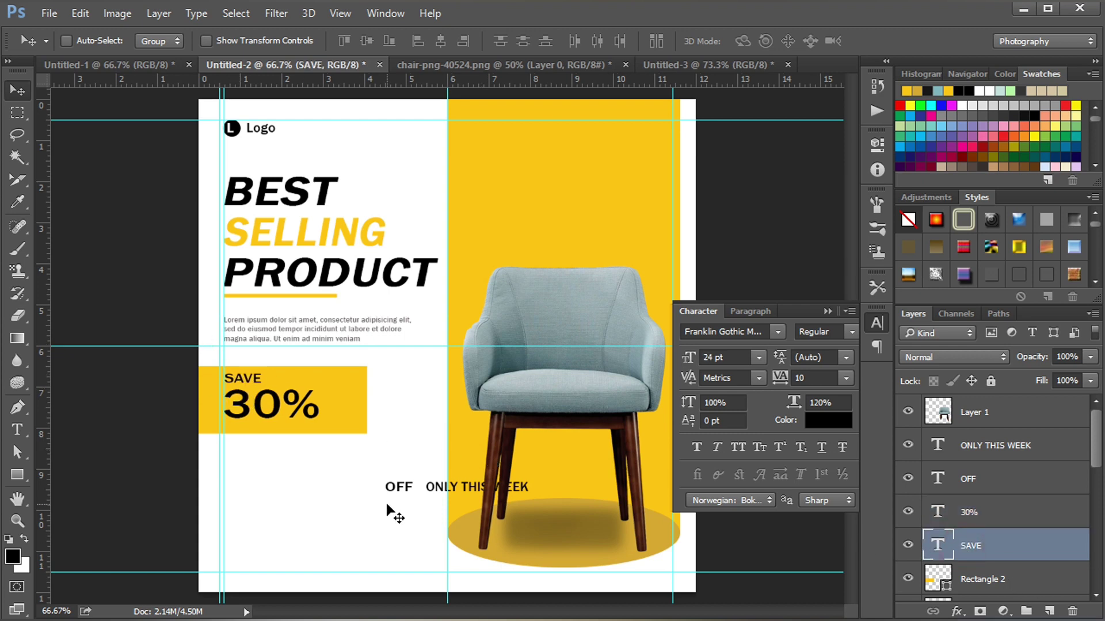
{"action": "key", "text": "Left"}
- Place OFF just right of 30% and add a horizontal guide near the baseline of these texts
{"action": "left_click", "coordinate": [1010, 479]}
{"action": "left_click_drag", "start_coordinate": [397, 486], "coordinate": [336, 416]}
{"action": "left_click_drag", "start_coordinate": [348, 92], "coordinate": [260, 421]}
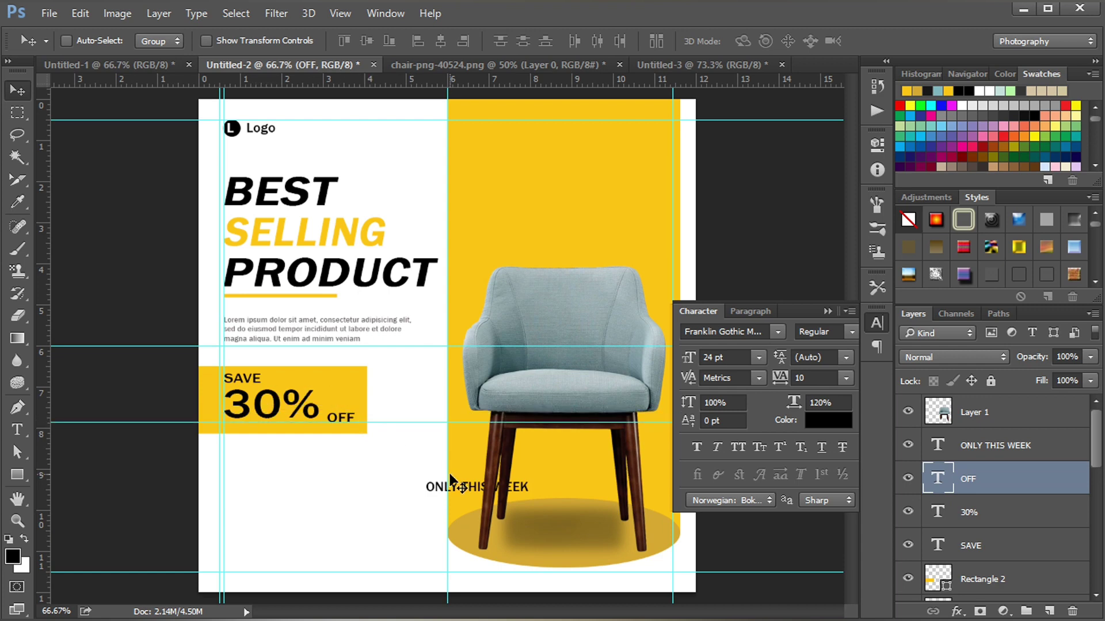
- Raise the new guide to the baseline of 30% and nudge OFF up onto it
{"action": "key", "text": "shift+Up"}
{"action": "left_click_drag", "start_coordinate": [393, 421], "coordinate": [393, 418]}
{"action": "key", "text": "Up"}
{"action": "key", "text": "Up"}
{"action": "key", "text": "Up"}
{"action": "key", "text": "Up"}
{"action": "key", "text": "Up"}
{"action": "key", "text": "Up"}
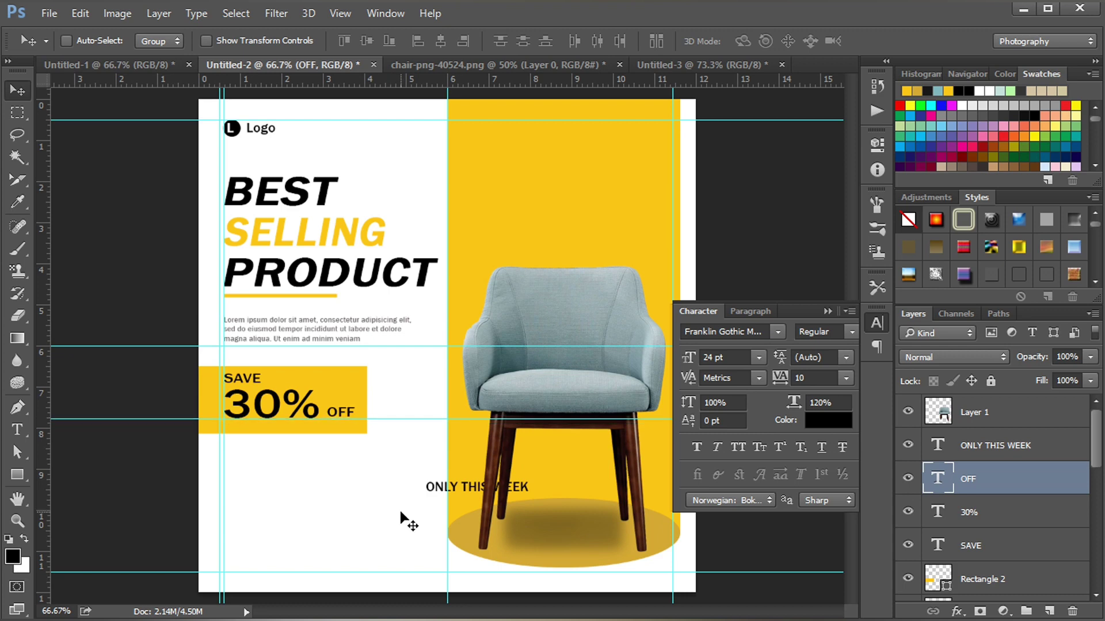
{"action": "key", "text": "Down"}
- Set OFF to 30 pt and nudge it up and left so it sits on the baseline guide beside 30%
{"action": "left_click", "coordinate": [759, 357]}
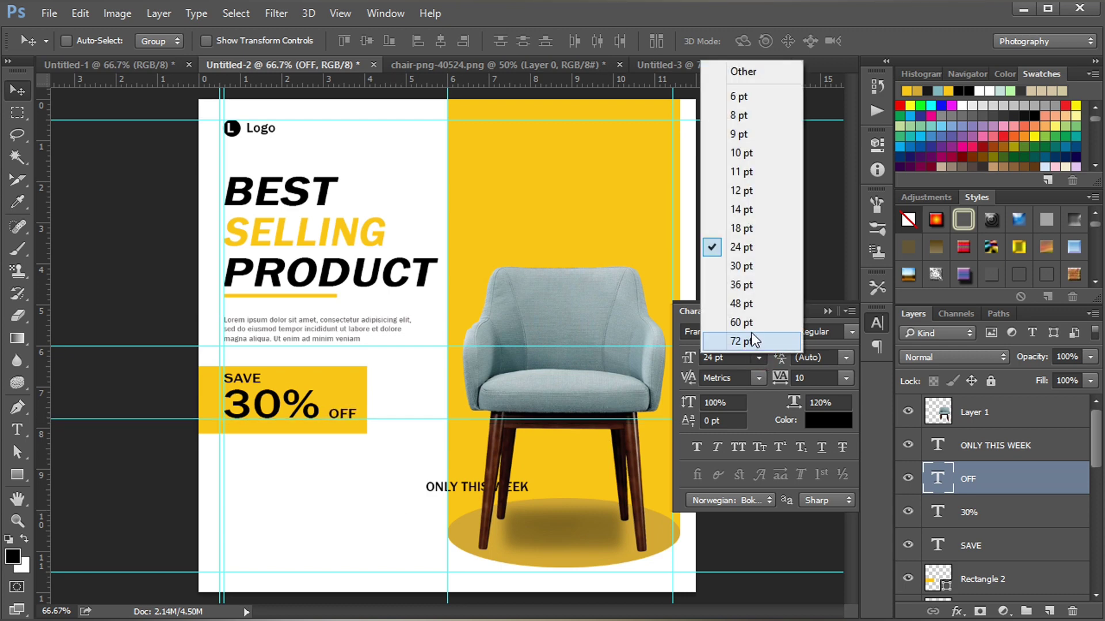
{"action": "left_click", "coordinate": [749, 265]}
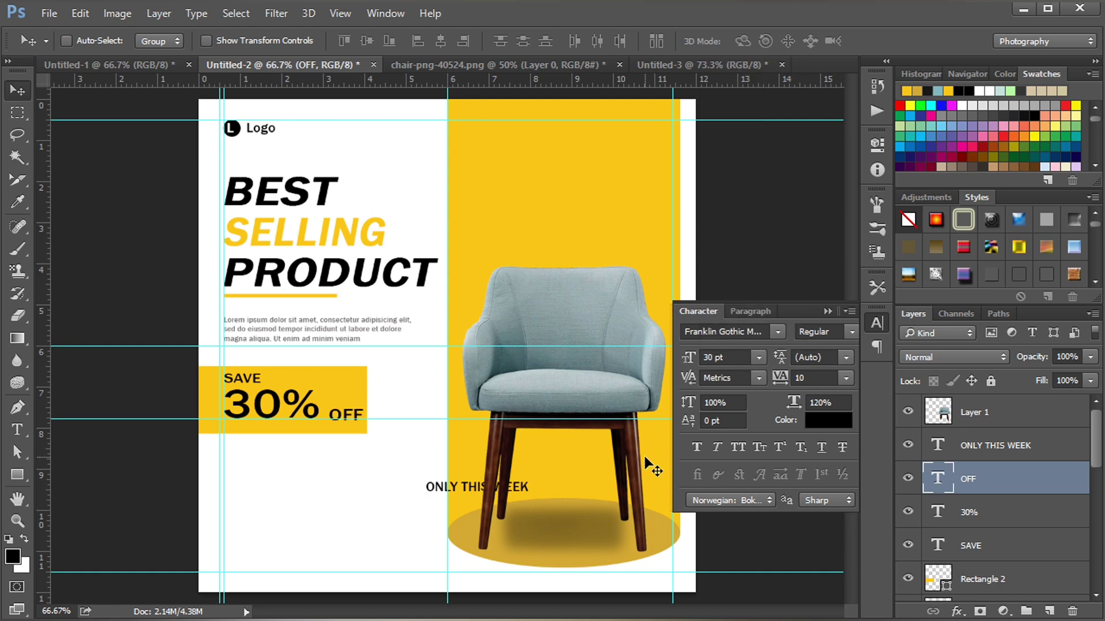
{"action": "key", "text": "Up"}
{"action": "key", "text": "Up"}
{"action": "key", "text": "Up"}
{"action": "key", "text": "Up"}
{"action": "key", "text": "Up"}
{"action": "key", "text": "Up"}
{"action": "key", "text": "Up"}
{"action": "key", "text": "Up"}
{"action": "key", "text": "Up"}
{"action": "key", "text": "Left"}
{"action": "key", "text": "Left"}
{"action": "key", "text": "Left"}
{"action": "key", "text": "Left"}
{"action": "key", "text": "Left"}
- Apply faux bold to the 30% and SAVE texts
{"action": "left_click", "coordinate": [979, 512]}
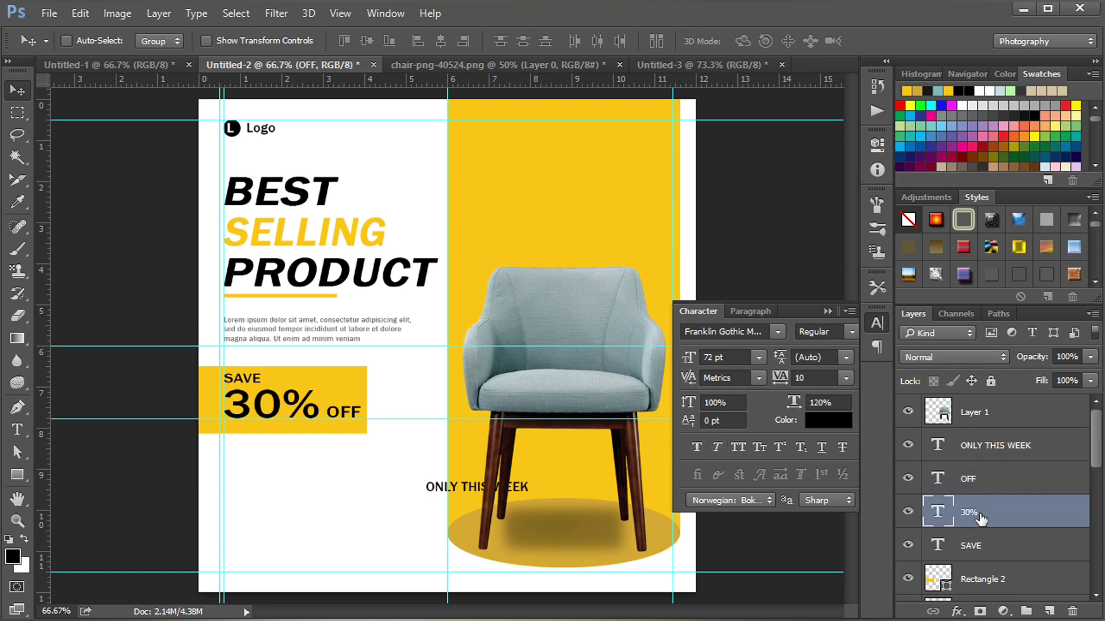
{"action": "left_click", "coordinate": [697, 447]}
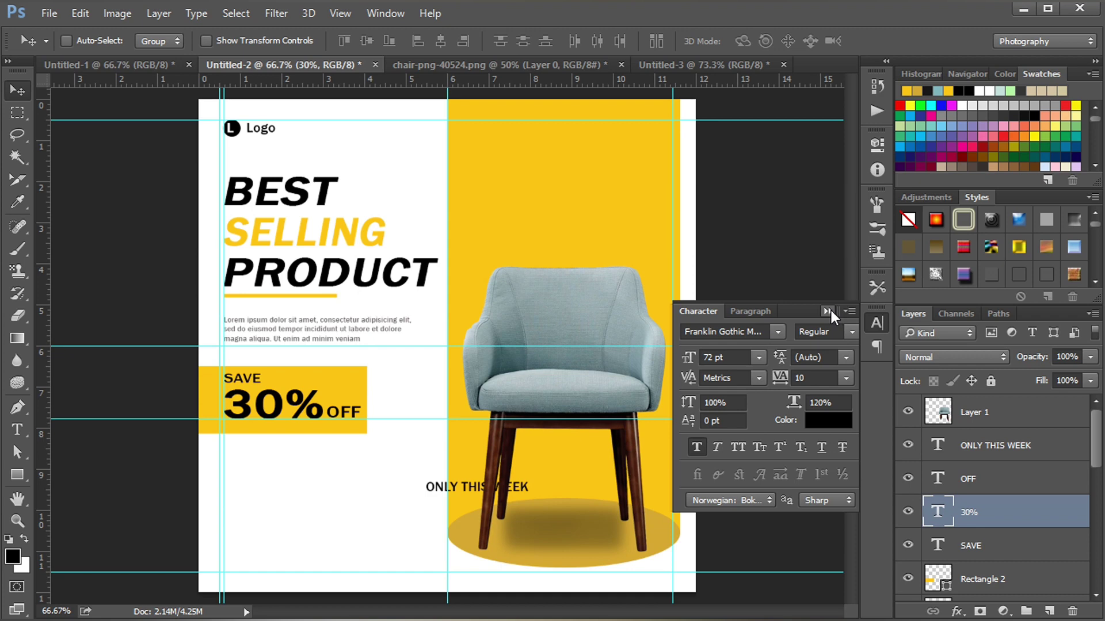
{"action": "left_click", "coordinate": [976, 546]}
{"action": "left_click", "coordinate": [695, 448]}
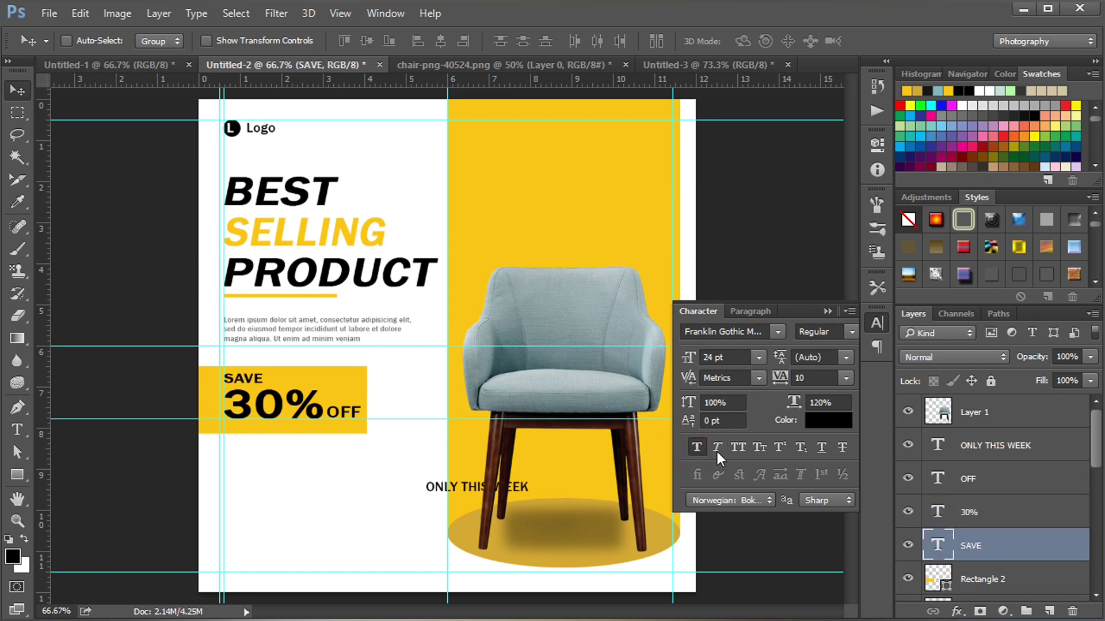
- Remove the horizontal guide under 30% and place ONLY THIS WEEK just below the yellow offer box near the left guide
{"action": "left_click", "coordinate": [830, 311]}
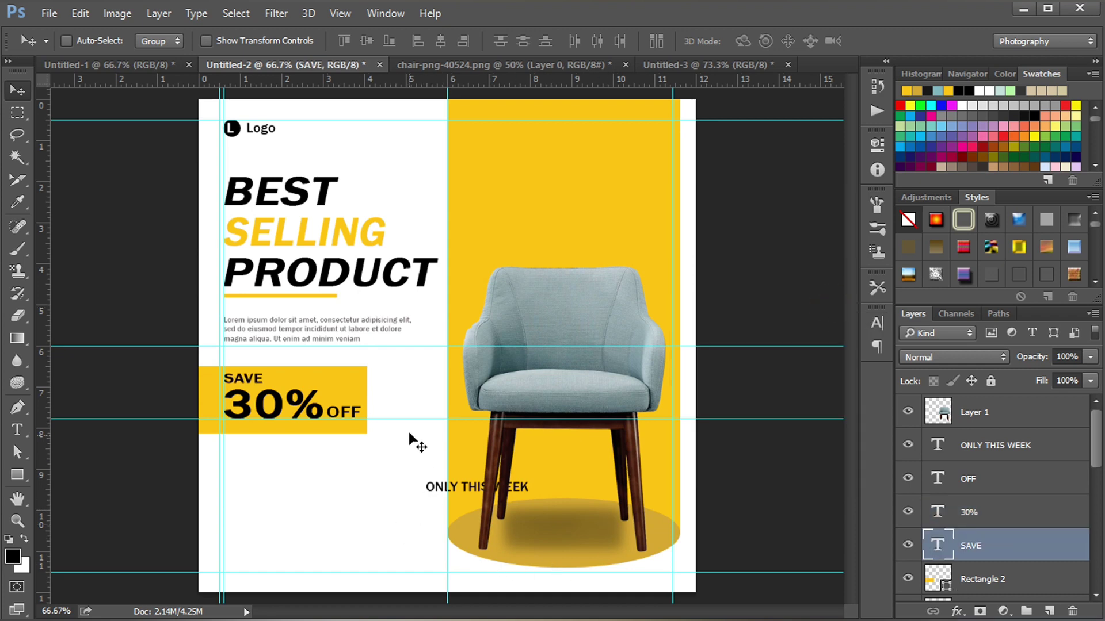
{"action": "left_click_drag", "start_coordinate": [410, 419], "coordinate": [442, 57]}
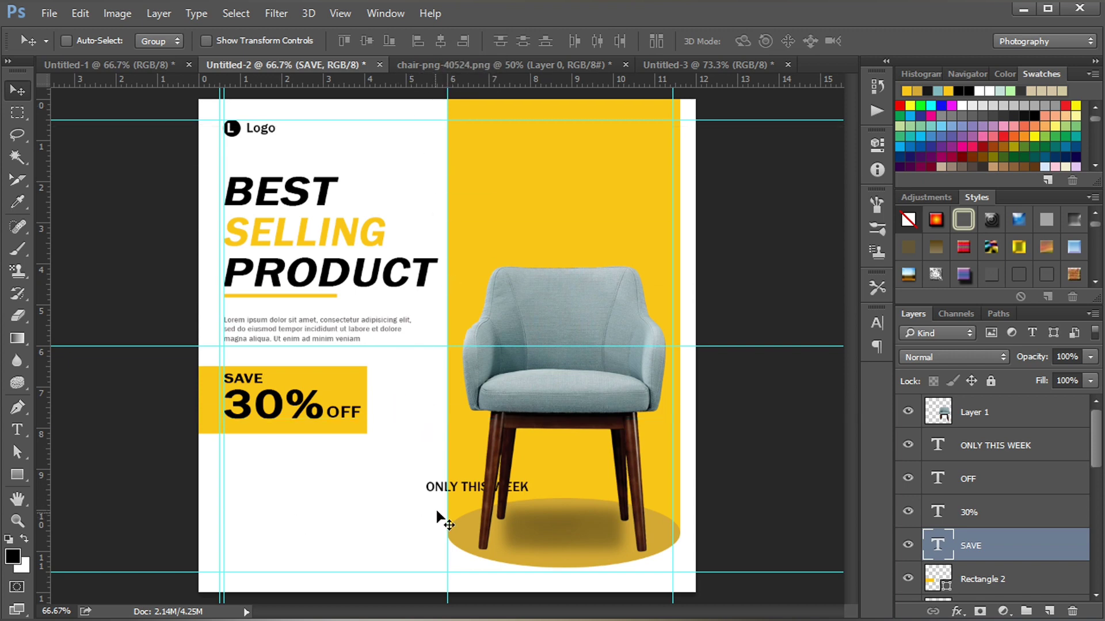
{"action": "left_click_drag", "start_coordinate": [431, 485], "coordinate": [233, 455]}
{"action": "key", "text": "ctrl+z"}
{"action": "left_click", "coordinate": [428, 488], "text": "ctrl"}
{"action": "key", "text": "Down"}
{"action": "key", "text": "Down"}
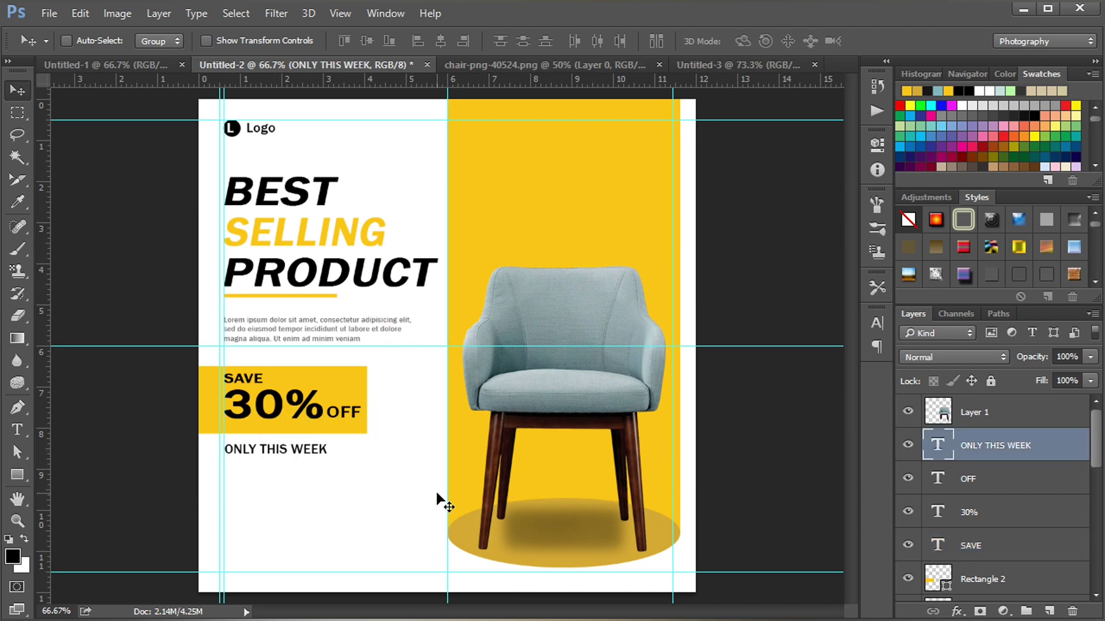
- Set the ONLY THIS WEEK text to 30 pt
{"action": "left_click", "coordinate": [875, 325]}
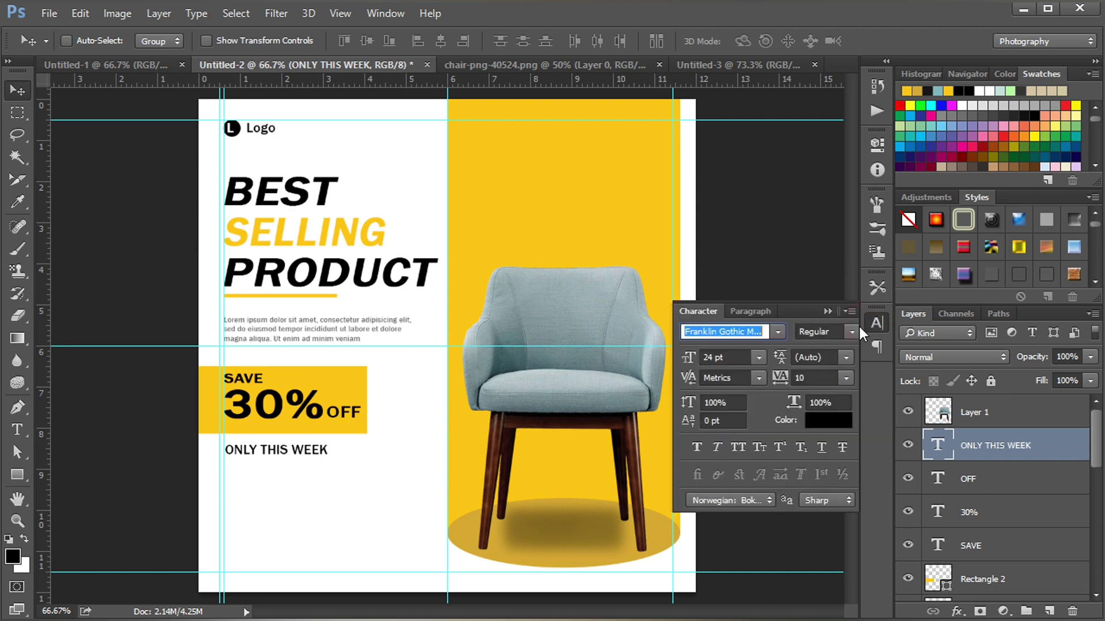
{"action": "left_click", "coordinate": [760, 357]}
{"action": "left_click", "coordinate": [745, 267]}
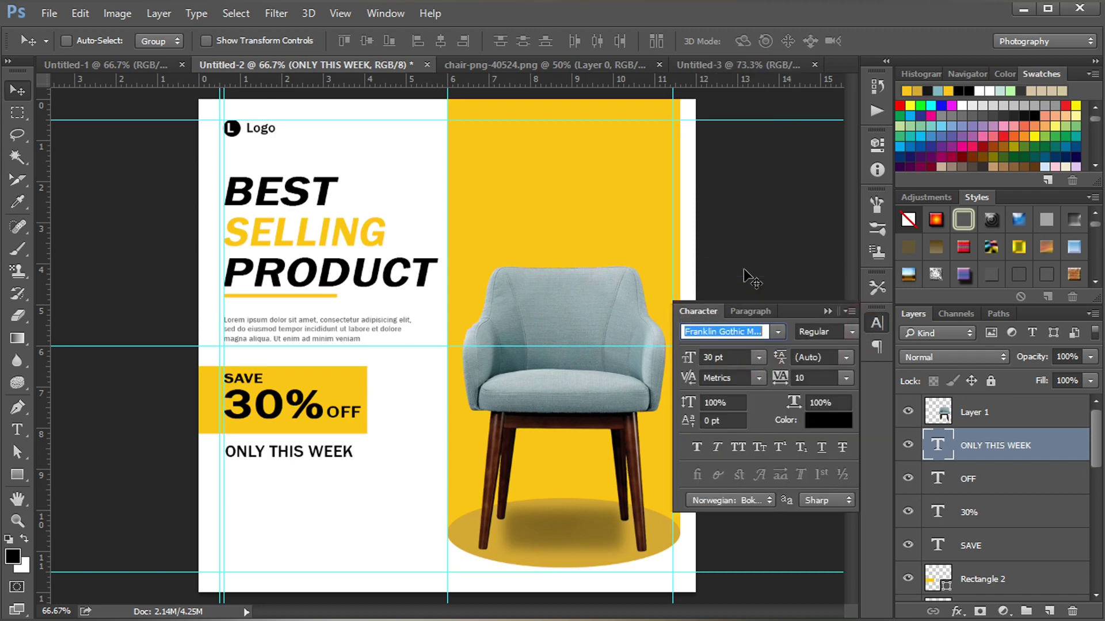
{"action": "left_click", "coordinate": [826, 311]}
{"action": "left_click", "coordinate": [871, 322]}
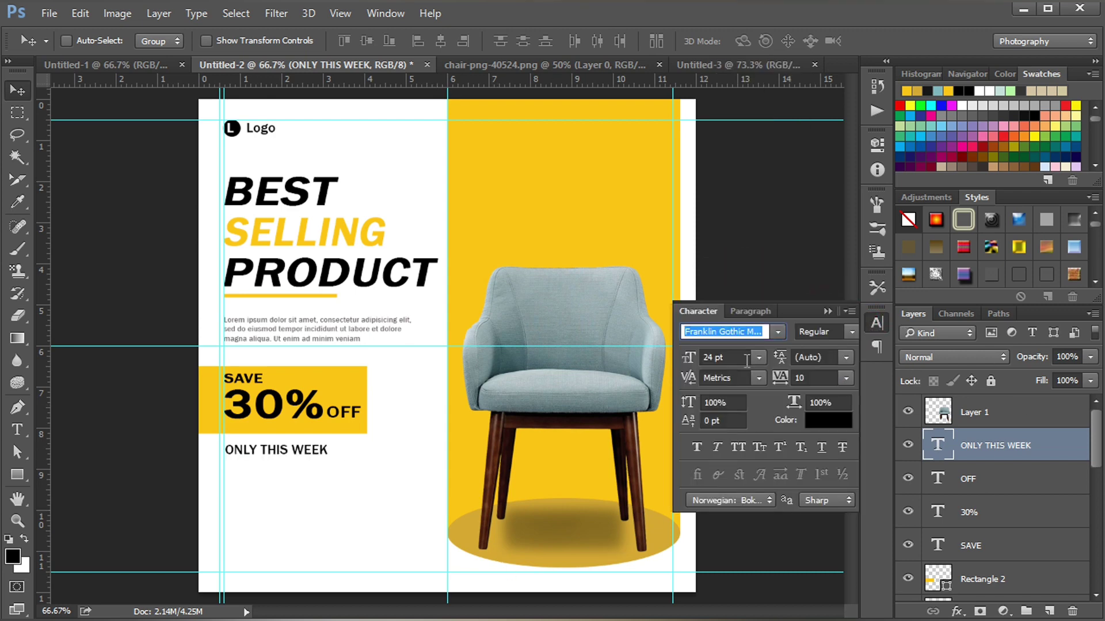
{"action": "left_click", "coordinate": [759, 357]}
{"action": "left_click", "coordinate": [745, 268]}
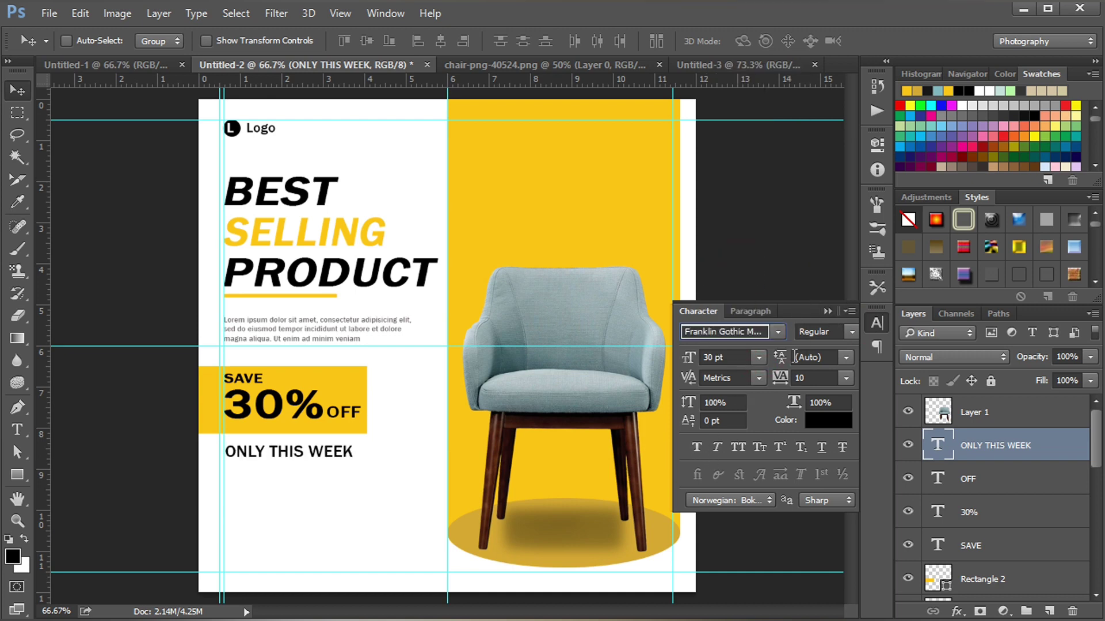
{"action": "left_click", "coordinate": [698, 448]}
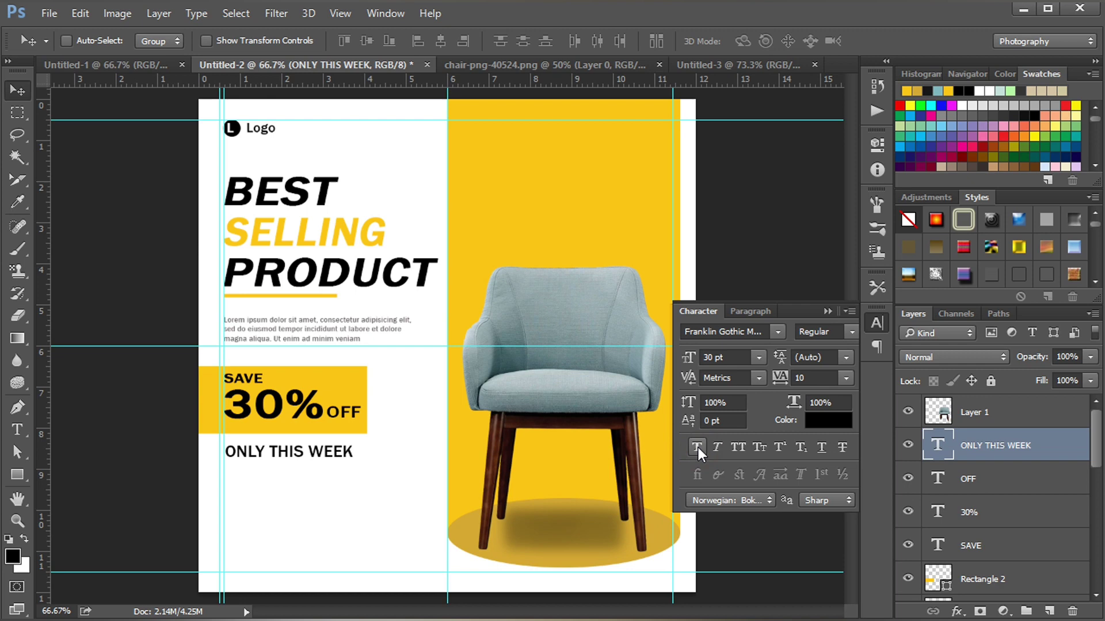
{"action": "left_click", "coordinate": [827, 311]}
- Nudge ONLY THIS WEEK left onto the vertical text guide and slightly down from the yellow box
{"action": "key", "text": "ctrl+plus"}
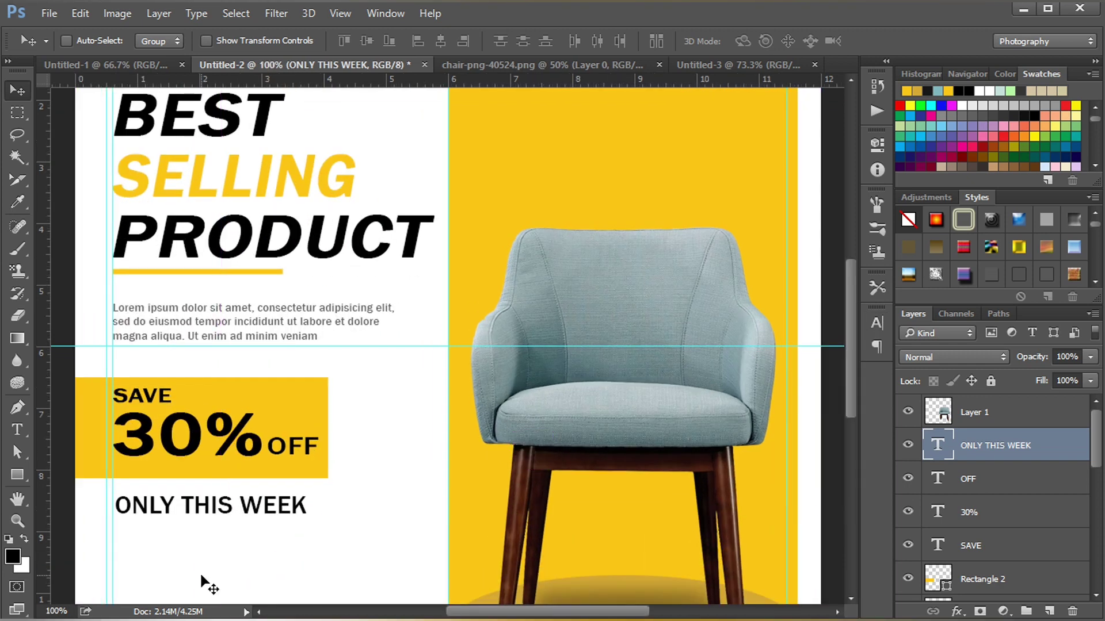
{"action": "key", "text": "Left"}
{"action": "key", "text": "Left"}
{"action": "key", "text": "Left"}
{"action": "key", "text": "Down"}
{"action": "key", "text": "Down"}
{"action": "key", "text": "Down"}
{"action": "key", "text": "Down"}
{"action": "key", "text": "Down"}
{"action": "key", "text": "Down"}
{"action": "key", "text": "Down"}
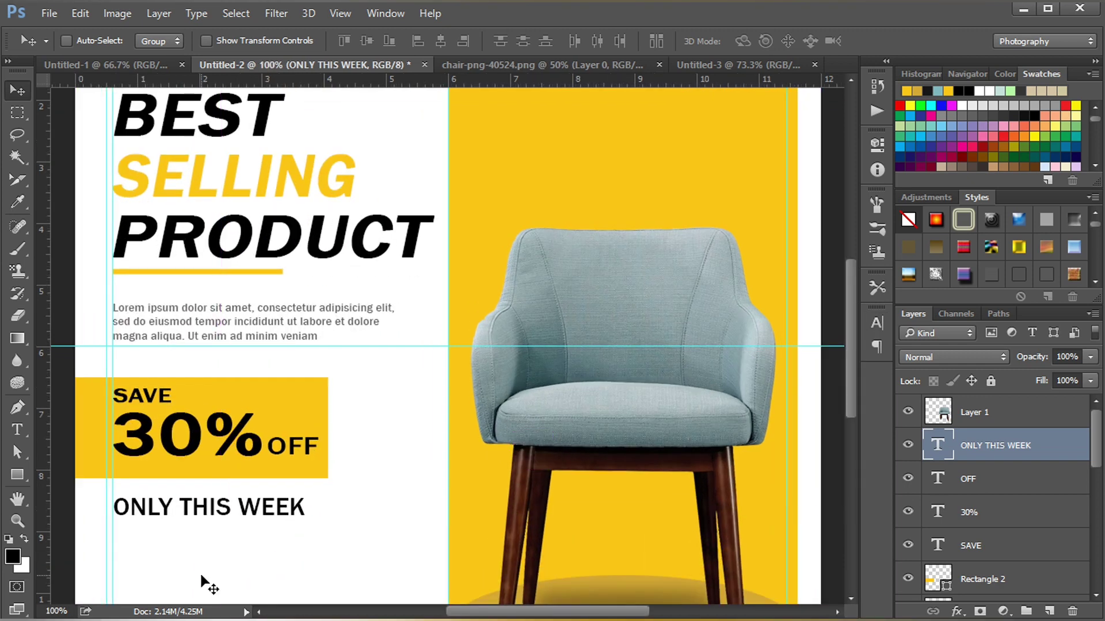
{"action": "key", "text": "ctrl+minus"}
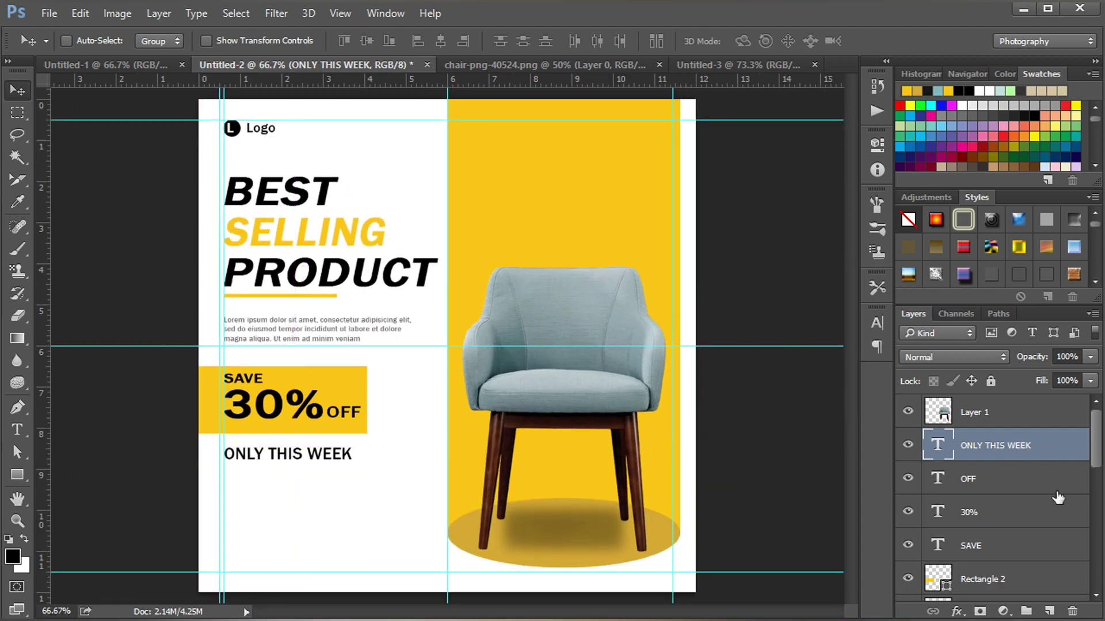
{"action": "key", "text": "Down"}
{"action": "key", "text": "Down"}
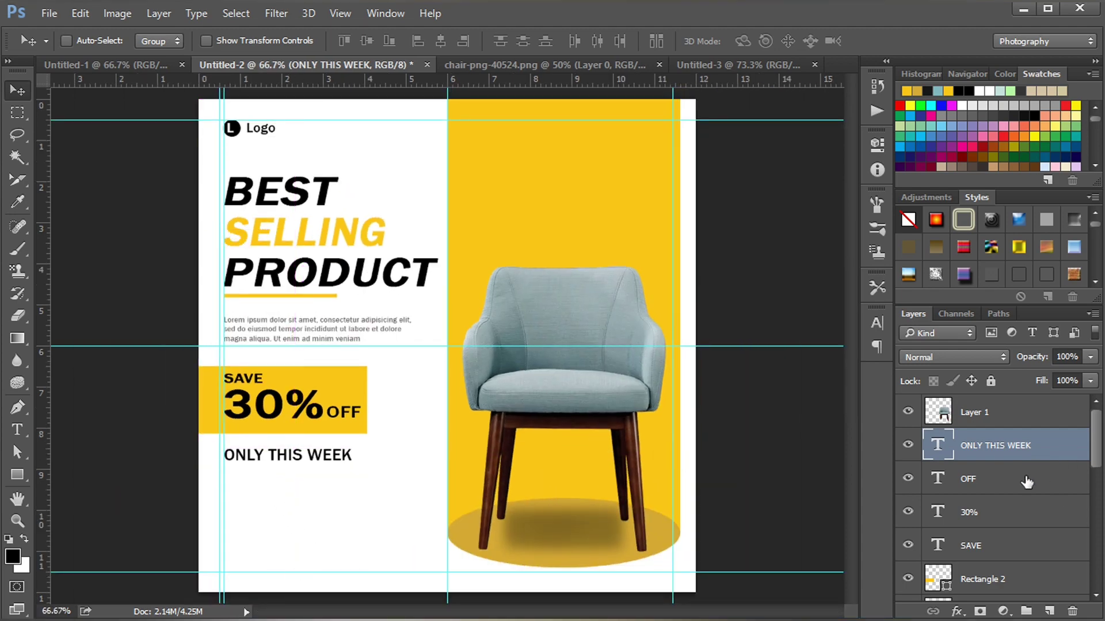
- Nudge the SAVE text down closer to 30%
{"action": "left_click", "coordinate": [990, 545]}
{"action": "key", "text": "Down"}
{"action": "key", "text": "Down"}
{"action": "key", "text": "Down"}
{"action": "key", "text": "Down"}
{"action": "key", "text": "Down"}
{"action": "key", "text": "Down"}
{"action": "key", "text": "Down"}
{"action": "key", "text": "Down"}
{"action": "key", "text": "Down"}
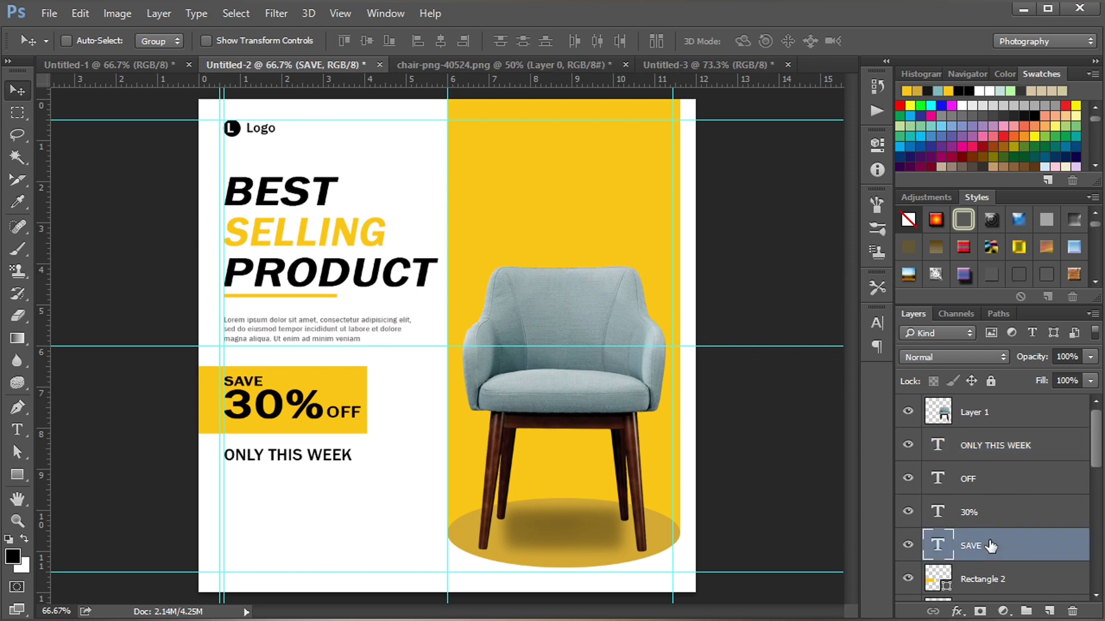
- Remove faux bold from the SAVE text
{"action": "left_click", "coordinate": [877, 323]}
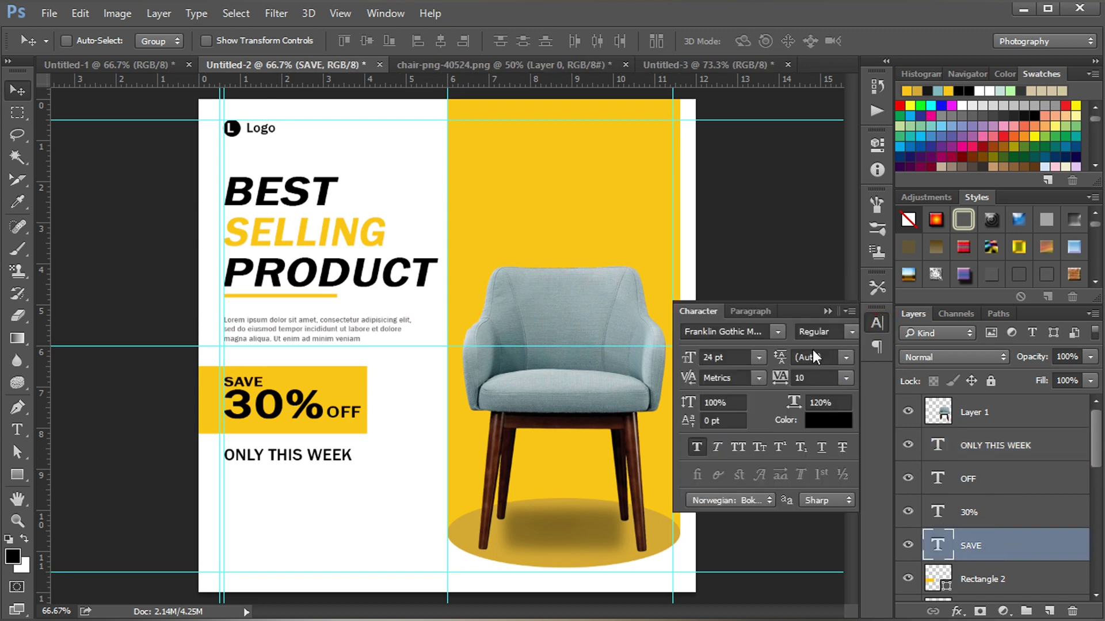
{"action": "left_click", "coordinate": [700, 447]}
{"action": "left_click", "coordinate": [828, 311]}
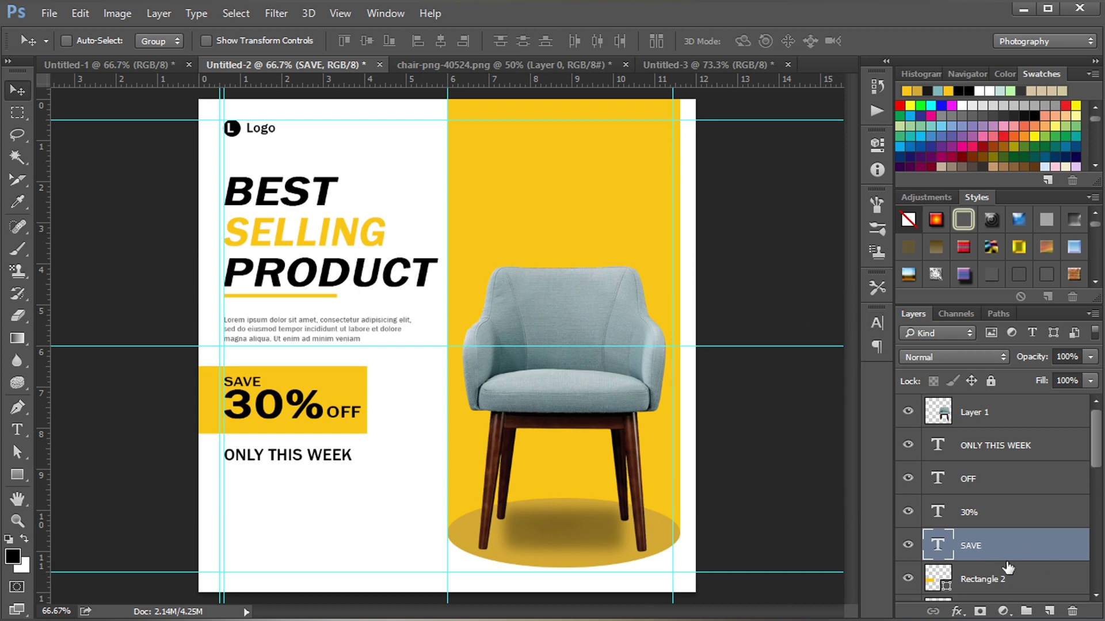
- Nudge ONLY THIS WEEK up closer to the yellow offer box
{"action": "left_click", "coordinate": [999, 455]}
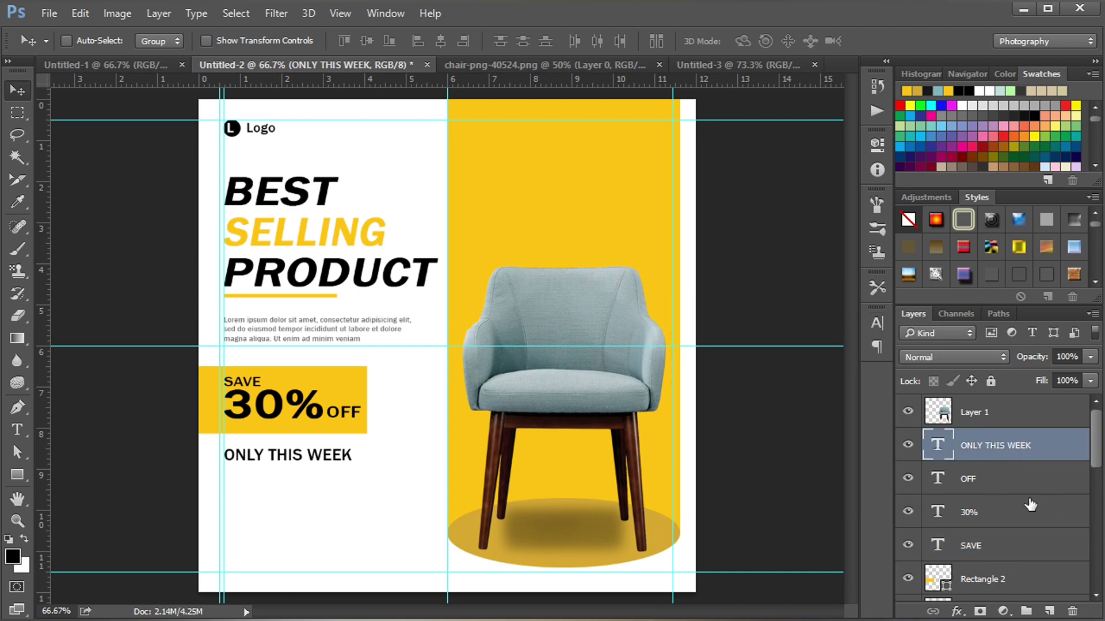
{"action": "key", "text": "Up"}
{"action": "key", "text": "Up"}
{"action": "key", "text": "Up"}
{"action": "key", "text": "Up"}
{"action": "key", "text": "Up"}
{"action": "key", "text": "Up"}
{"action": "key", "text": "Up"}
{"action": "key", "text": "Up"}
{"action": "key", "text": "Up"}
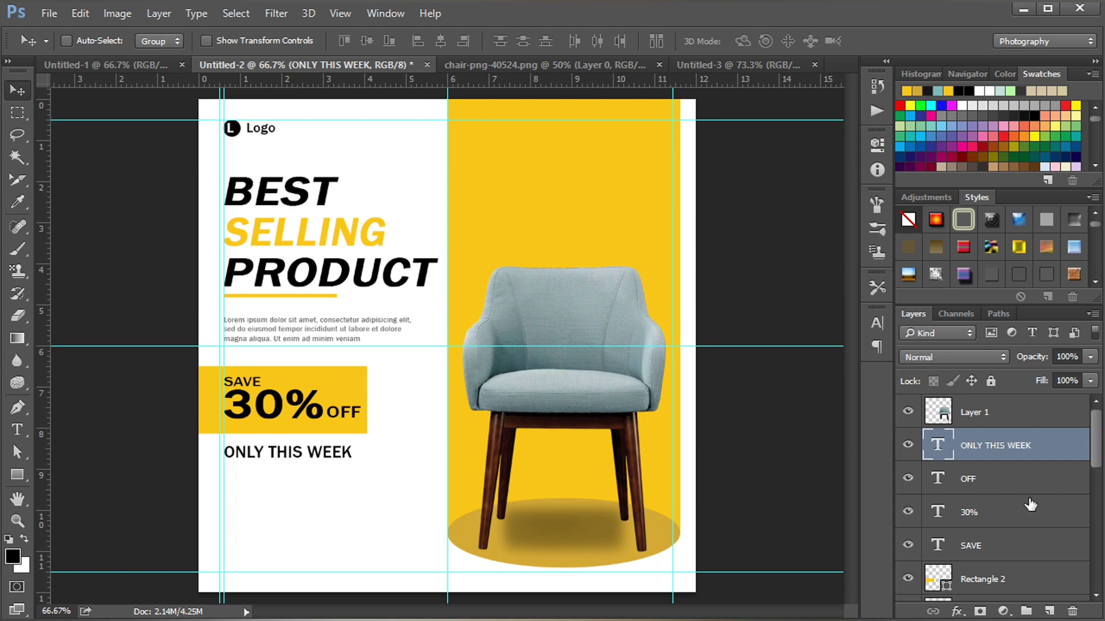
- Copy SHOP NOW from Untitled-3 into the poster below ONLY THIS WEEK and set it in the poster's Franklin Gothic font at 30 pt
{"action": "left_click", "coordinate": [732, 66]}
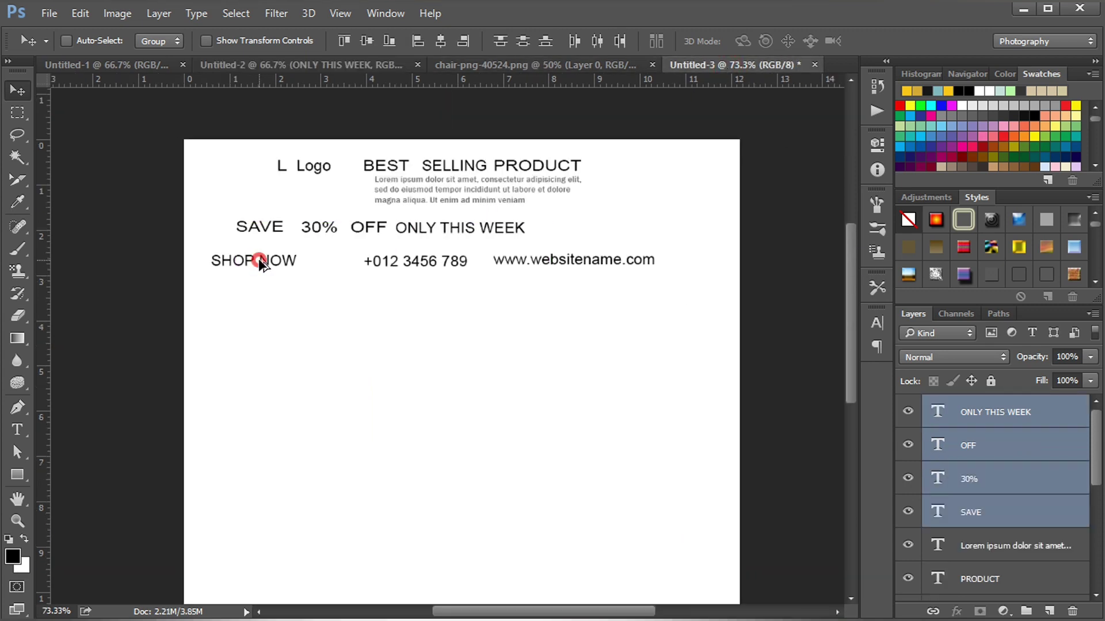
{"action": "left_click_drag", "start_coordinate": [259, 264], "coordinate": [270, 499]}
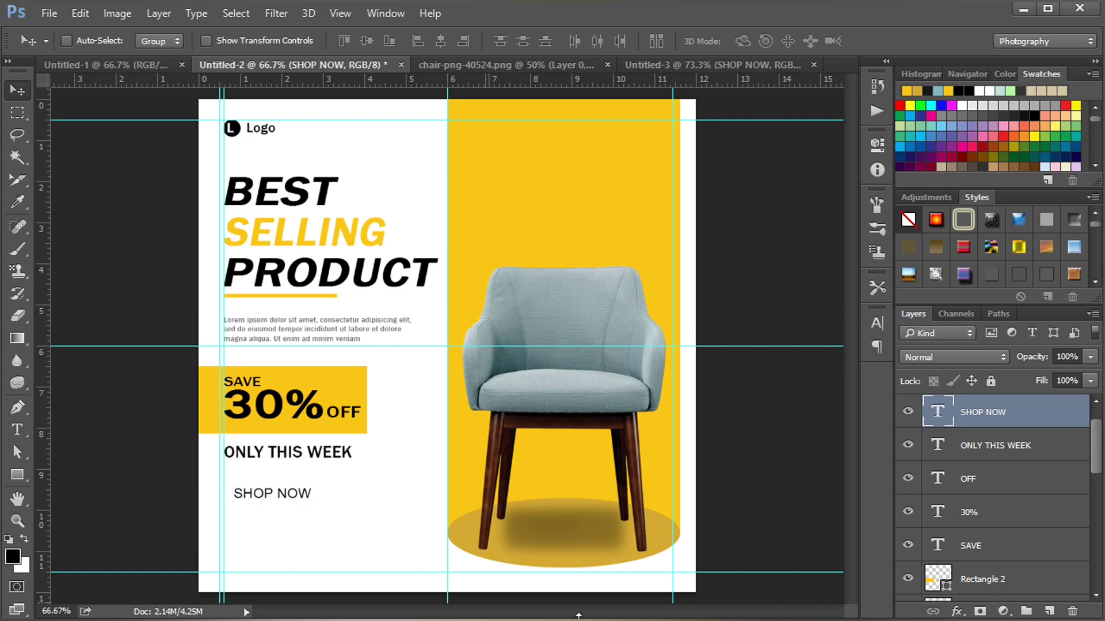
{"action": "left_click", "coordinate": [876, 323]}
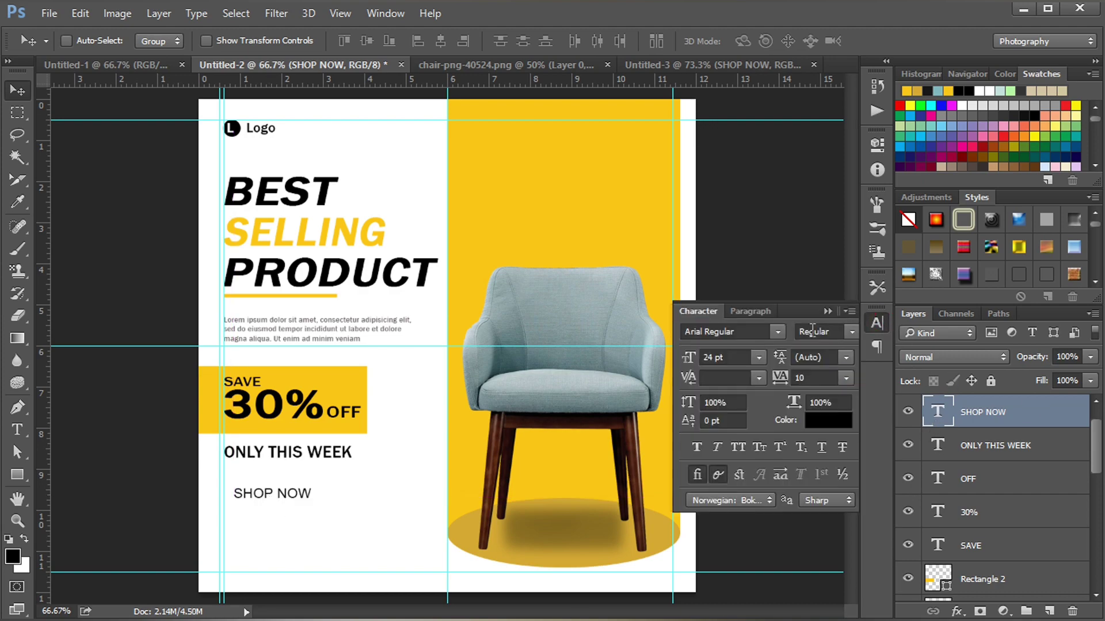
{"action": "left_click", "coordinate": [771, 333]}
{"action": "left_click_drag", "start_coordinate": [1067, 151], "coordinate": [1067, 233]}
{"action": "left_click", "coordinate": [863, 480]}
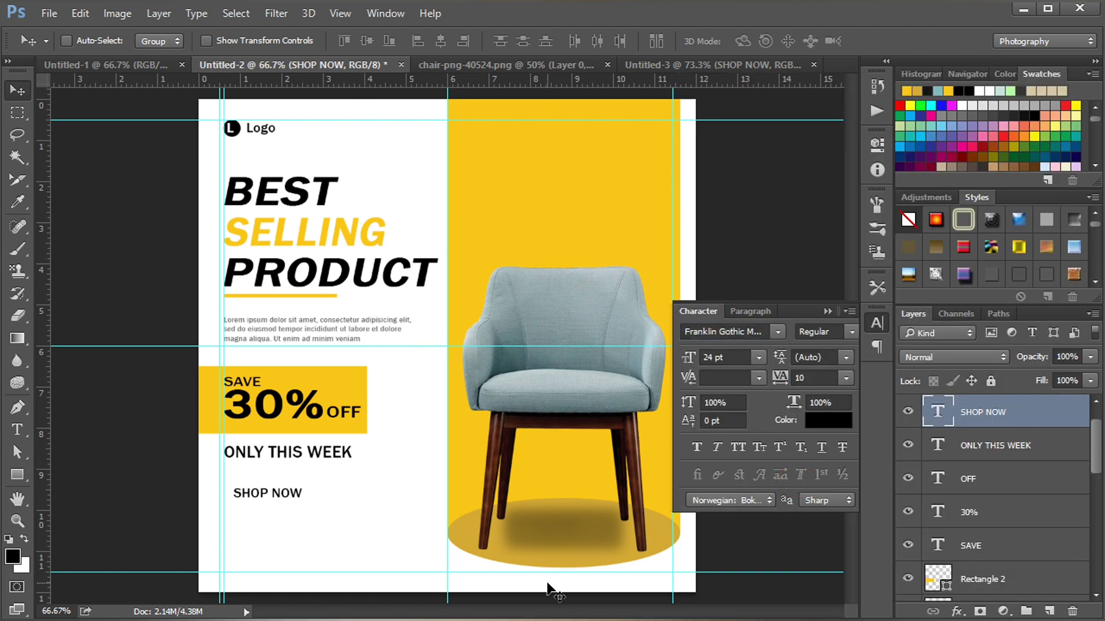
{"action": "left_click", "coordinate": [760, 357]}
{"action": "left_click", "coordinate": [751, 266]}
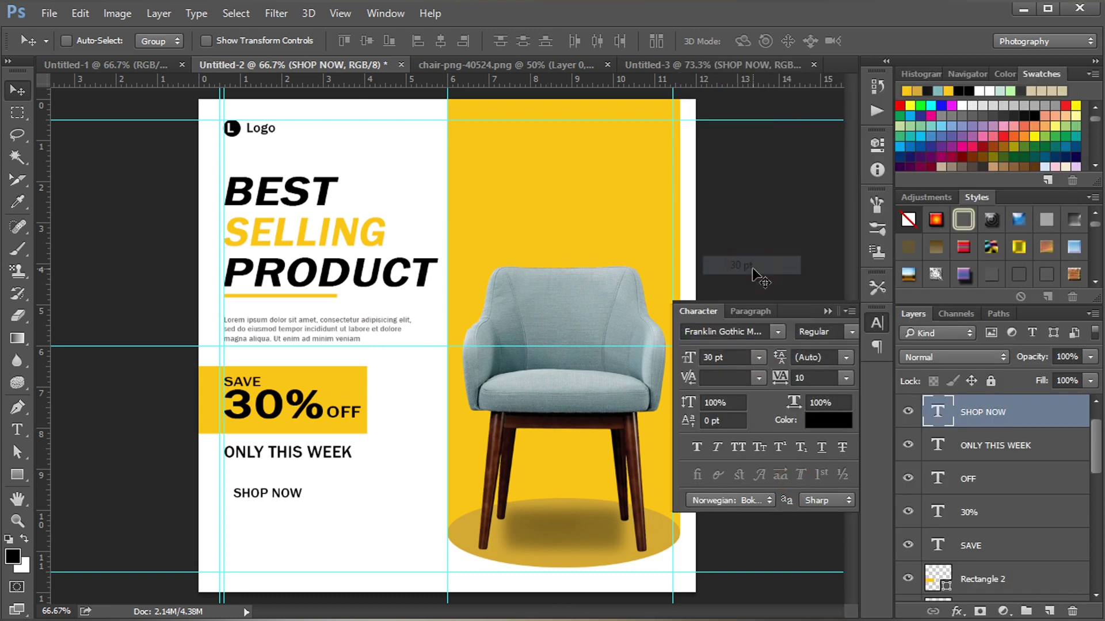
{"action": "left_click", "coordinate": [827, 311]}
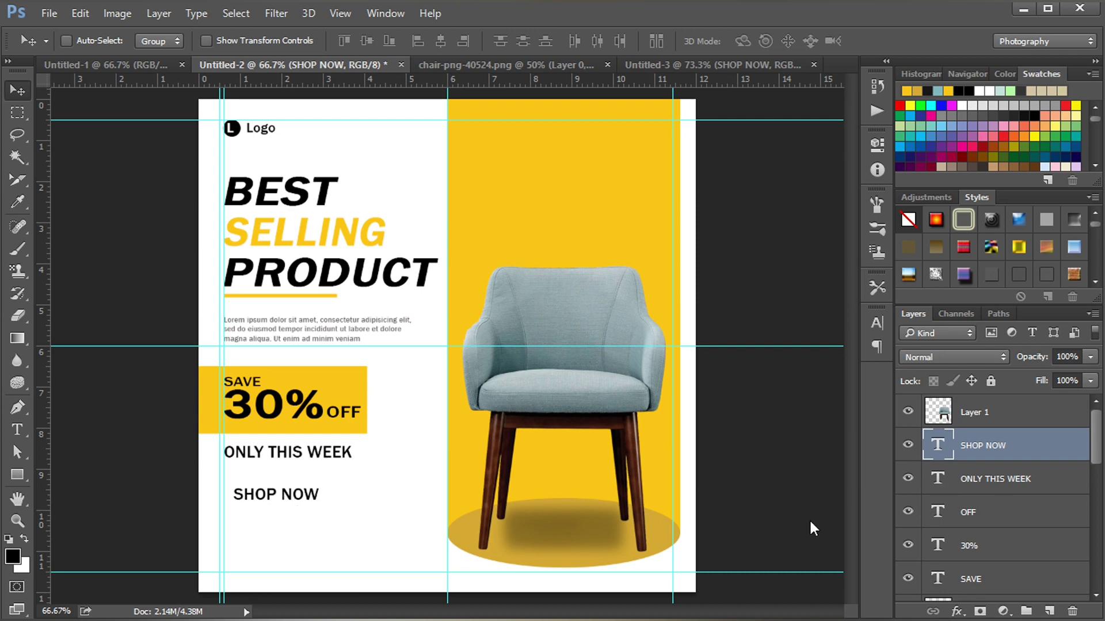
- Create a 186 × 43 px rectangle beside the SHOP NOW text
{"action": "left_click", "coordinate": [18, 474]}
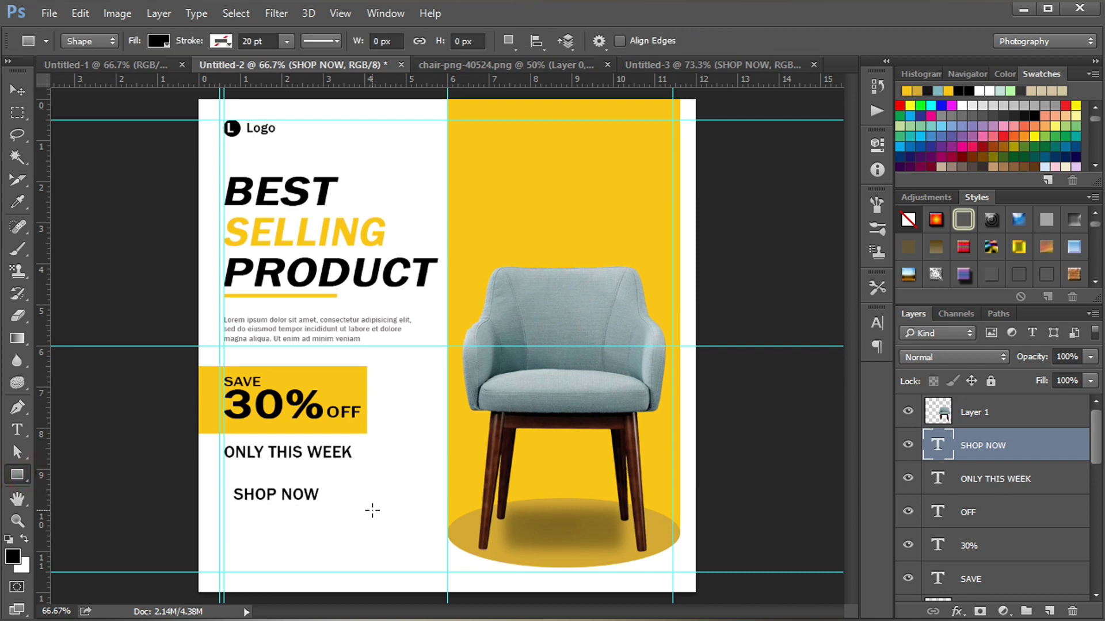
{"action": "left_click", "coordinate": [393, 485]}
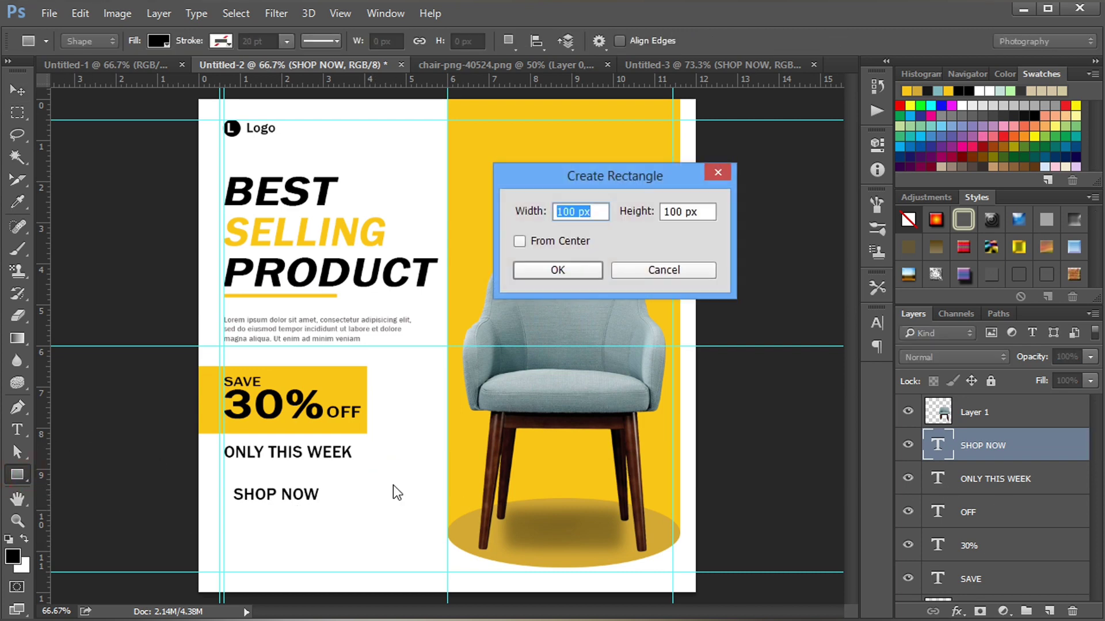
{"action": "type", "text": "186"}
{"action": "left_click_drag", "start_coordinate": [694, 211], "coordinate": [663, 213]}
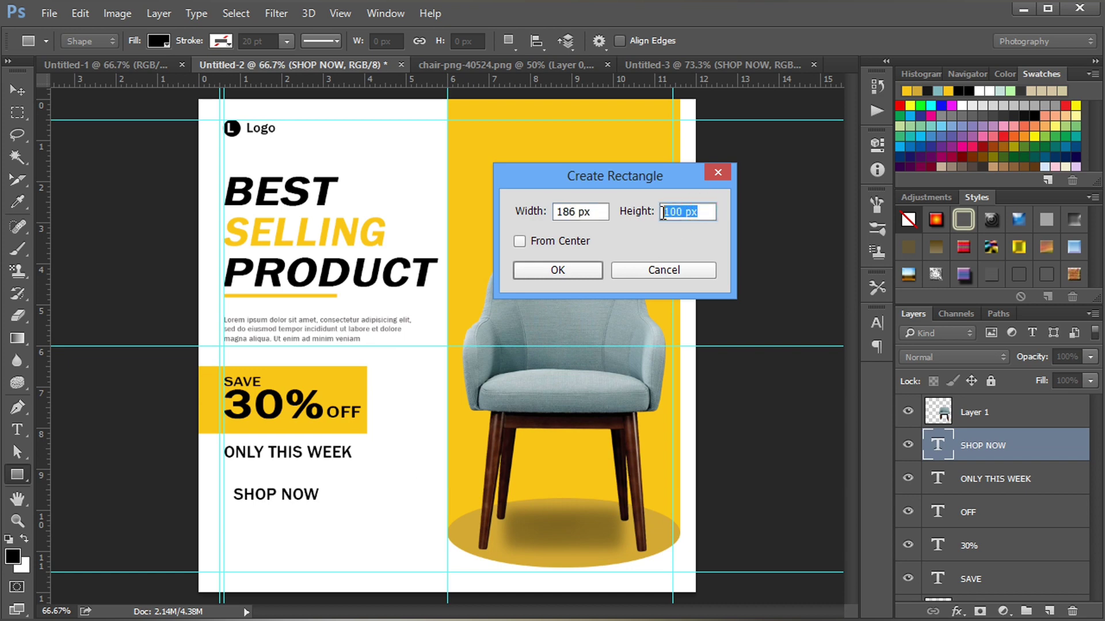
{"action": "type", "text": "45"}
{"action": "left_click", "coordinate": [585, 268]}
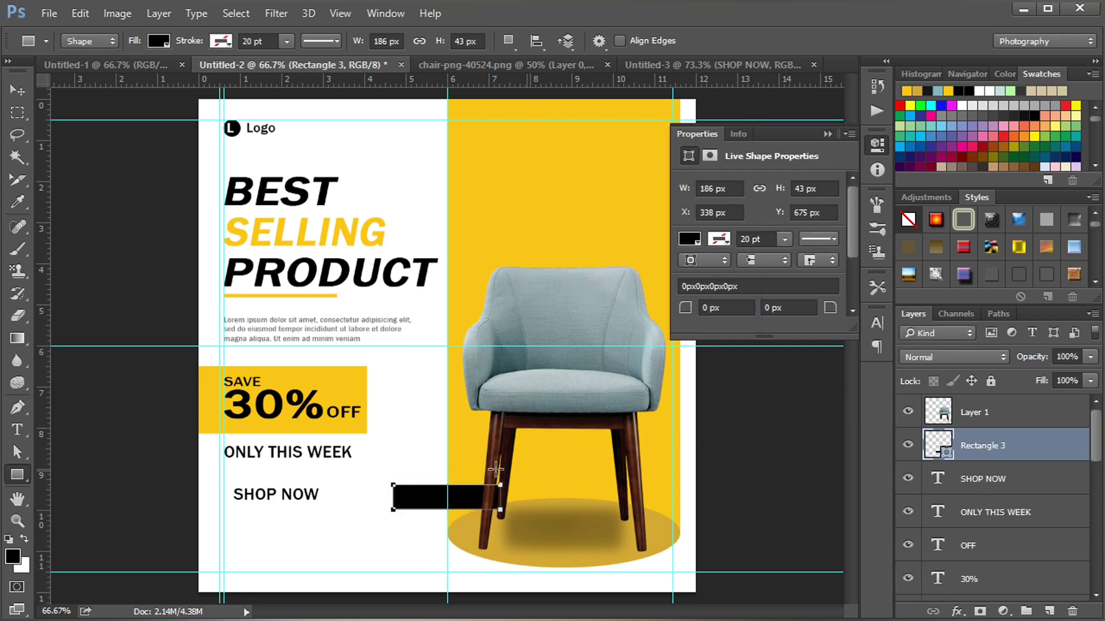
- Fill the new rectangle with the near-black recently used colour
{"action": "left_click", "coordinate": [689, 240]}
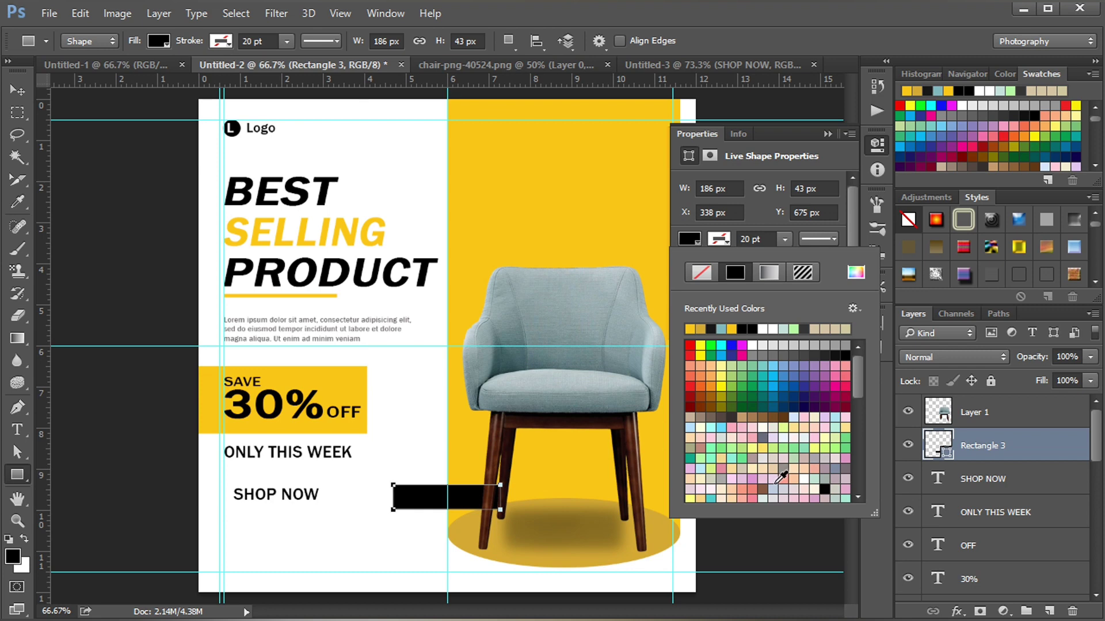
{"action": "left_click", "coordinate": [711, 330]}
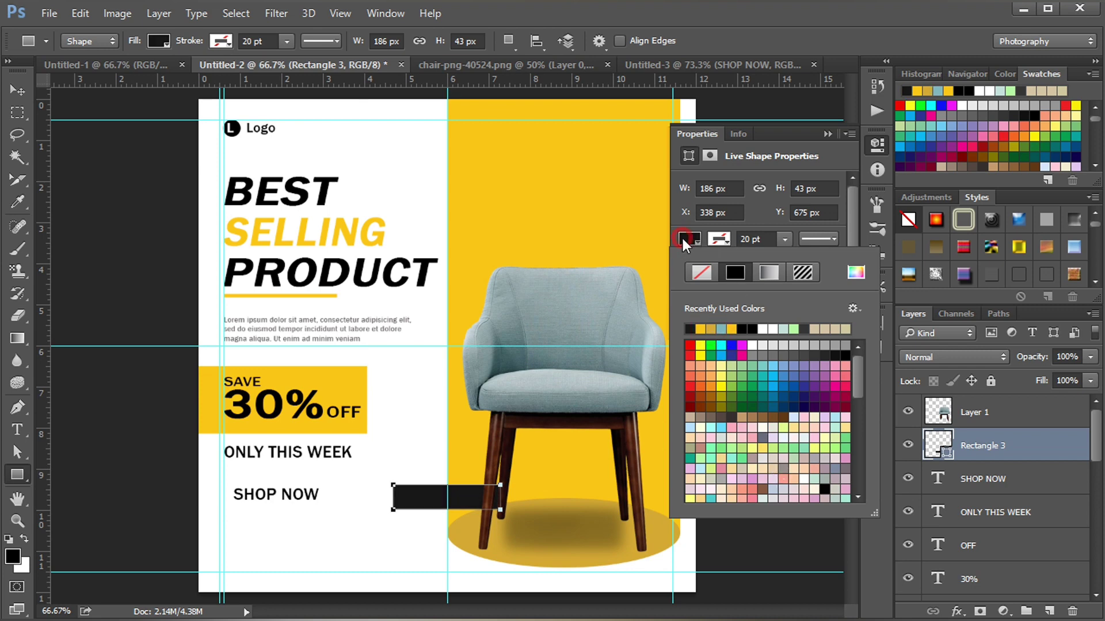
{"action": "left_click", "coordinate": [683, 238]}
- Move the dark rectangle over SHOP NOW, flush with the left text guide, and bring the SHOP NOW layer above it
{"action": "left_click", "coordinate": [17, 91]}
{"action": "left_click_drag", "start_coordinate": [417, 496], "coordinate": [250, 492]}
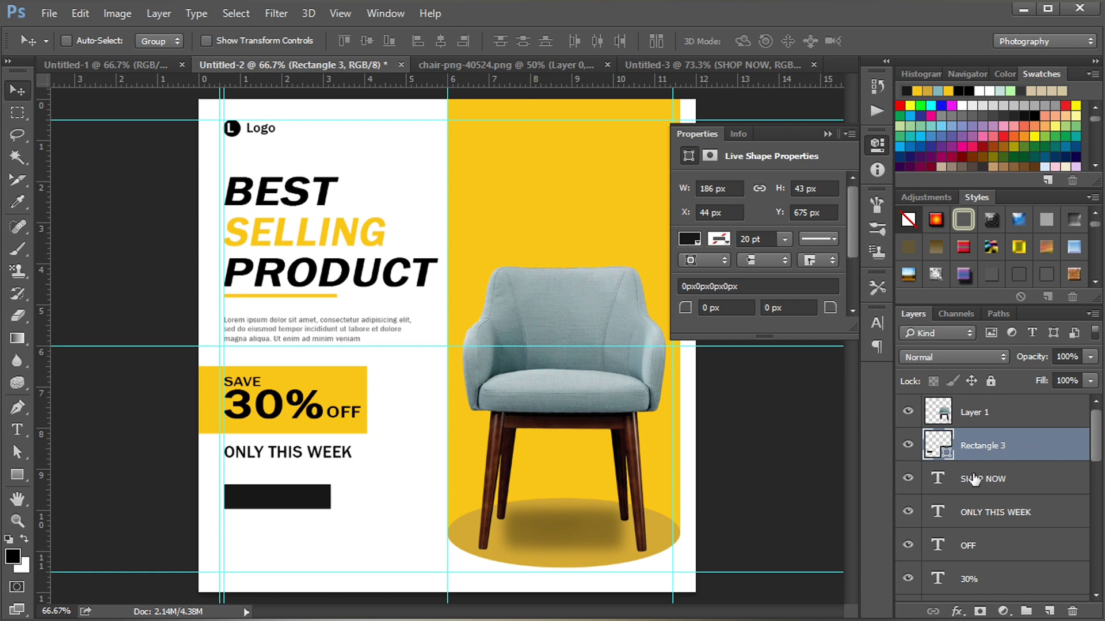
{"action": "left_click_drag", "start_coordinate": [974, 480], "coordinate": [988, 429]}
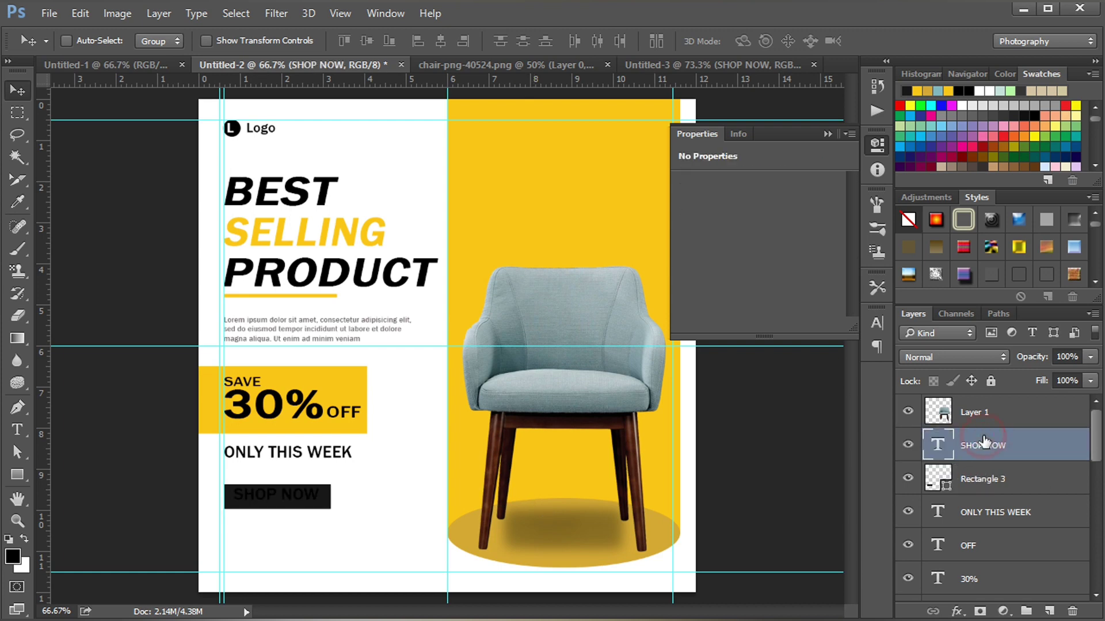
- Recolour the SHOP NOW text to the yellow fcc814
{"action": "left_click", "coordinate": [827, 134]}
{"action": "left_click", "coordinate": [877, 323]}
{"action": "left_click", "coordinate": [835, 423]}
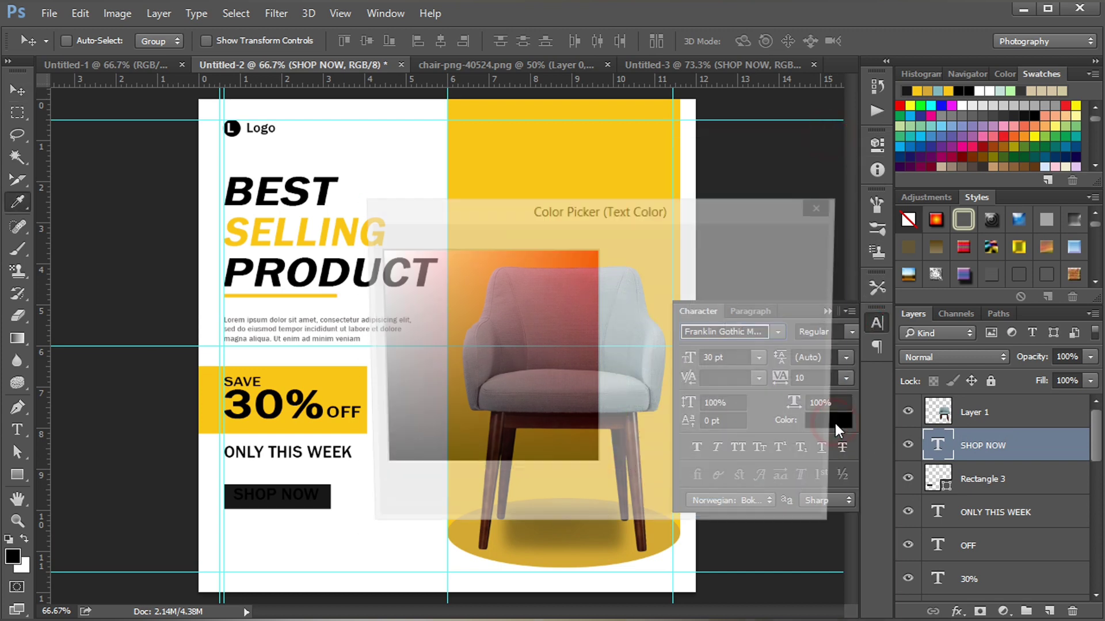
{"action": "left_click_drag", "start_coordinate": [408, 322], "coordinate": [366, 235]}
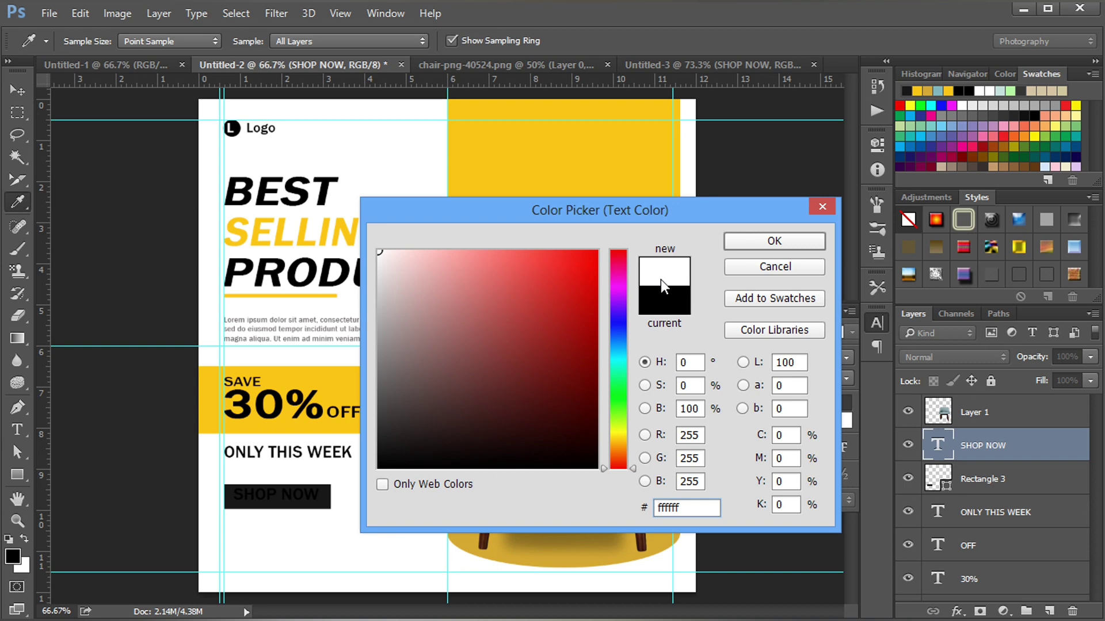
{"action": "left_click", "coordinate": [535, 149]}
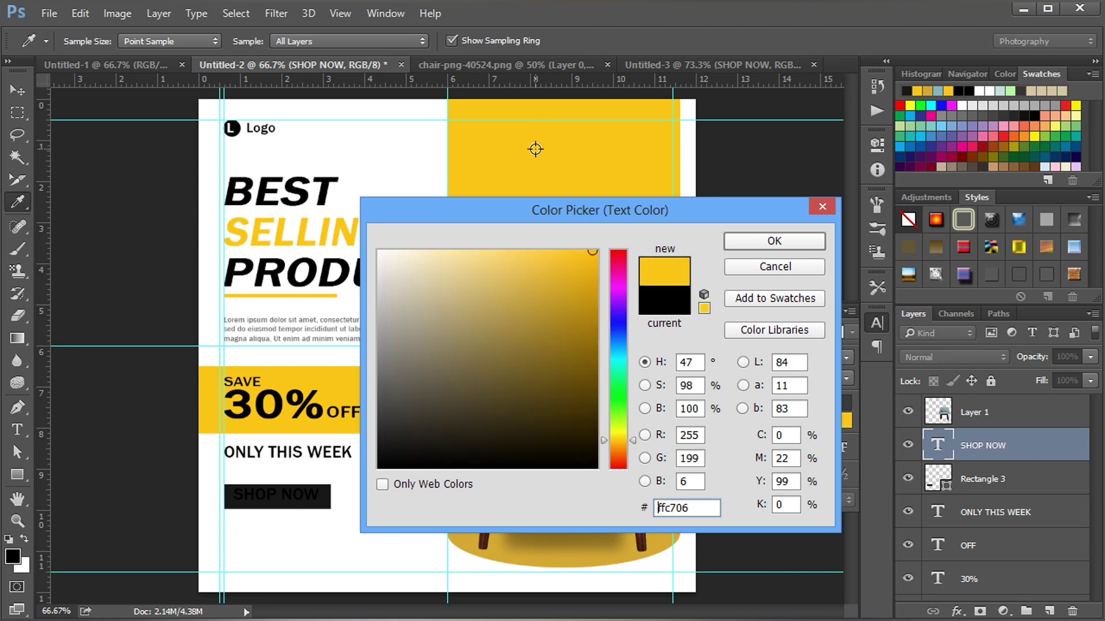
{"action": "left_click", "coordinate": [580, 251]}
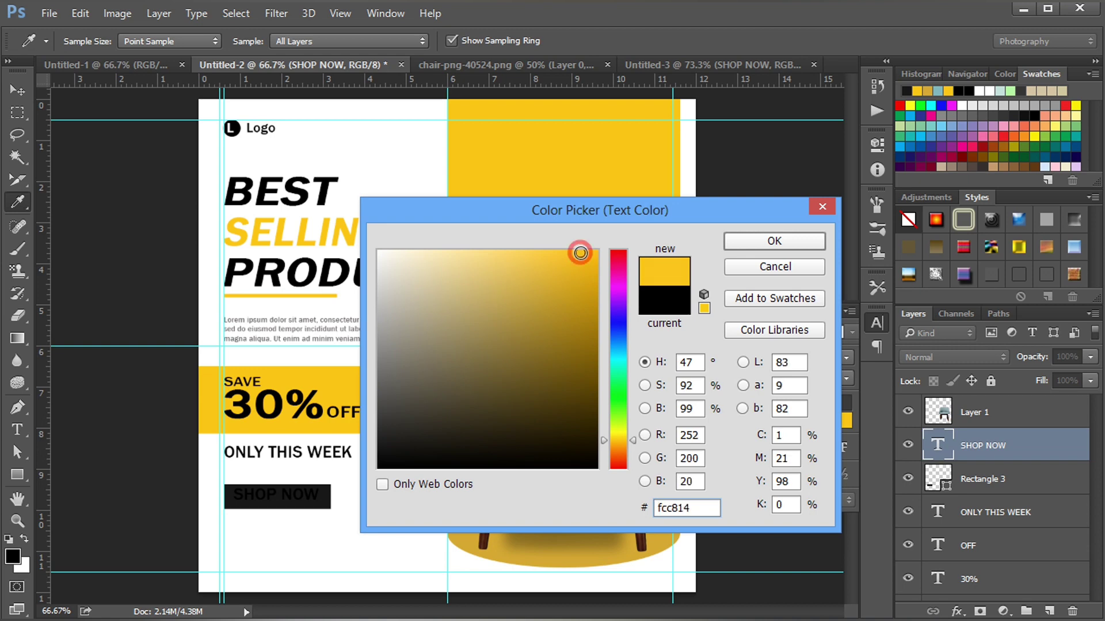
{"action": "left_click", "coordinate": [773, 242]}
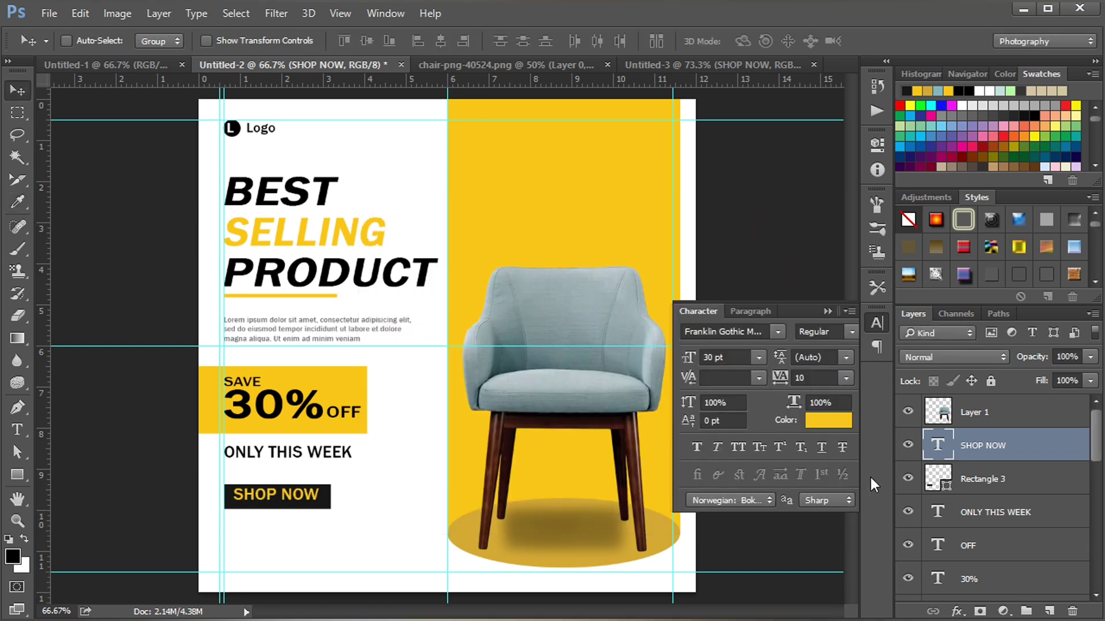
{"action": "left_click", "coordinate": [835, 421]}
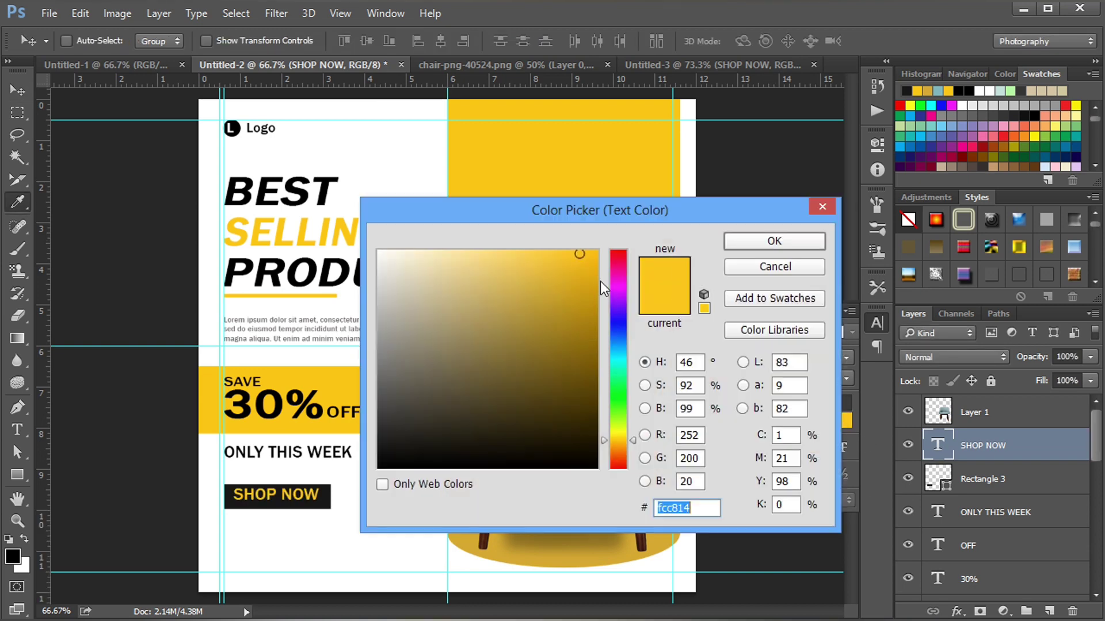
{"action": "left_click", "coordinate": [579, 253]}
{"action": "left_click", "coordinate": [774, 241]}
{"action": "key", "text": "v"}
{"action": "left_click", "coordinate": [823, 312]}
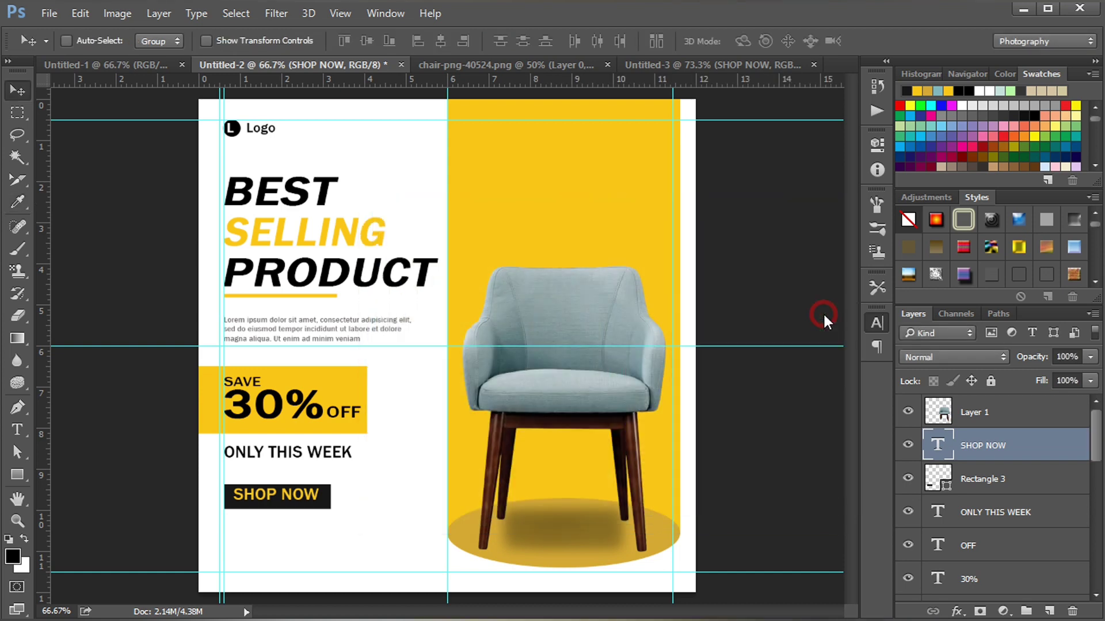
- Align the horizontal centres of the SHOP NOW text and the dark rectangle behind it
{"action": "left_click", "coordinate": [984, 481], "text": "shift"}
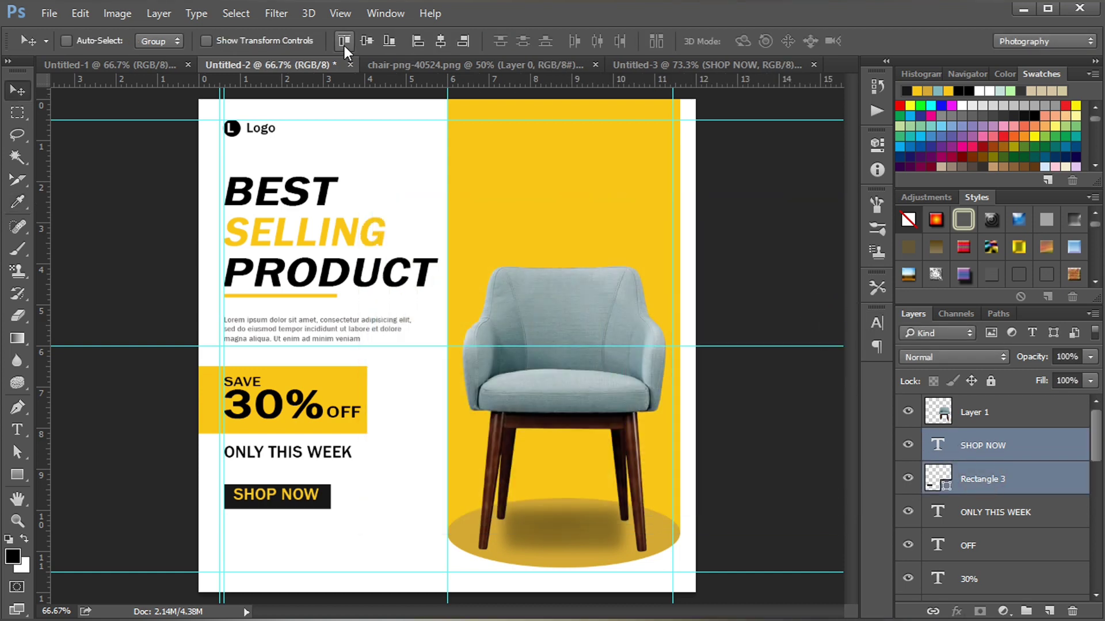
{"action": "left_click", "coordinate": [442, 40]}
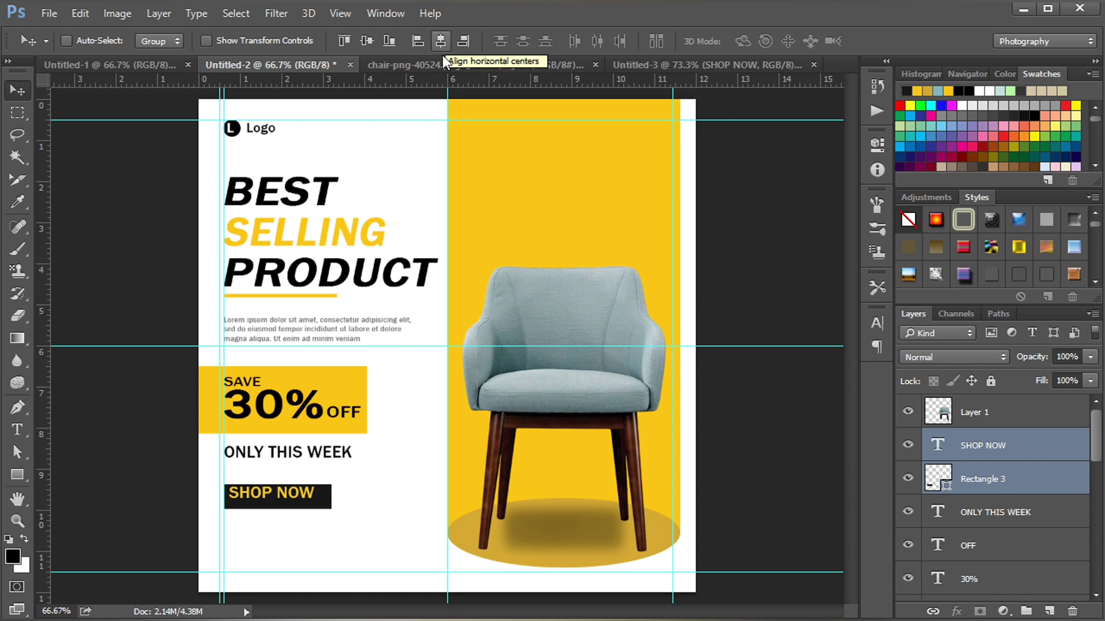
{"action": "left_click", "coordinate": [984, 446]}
{"action": "left_click", "coordinate": [983, 480]}
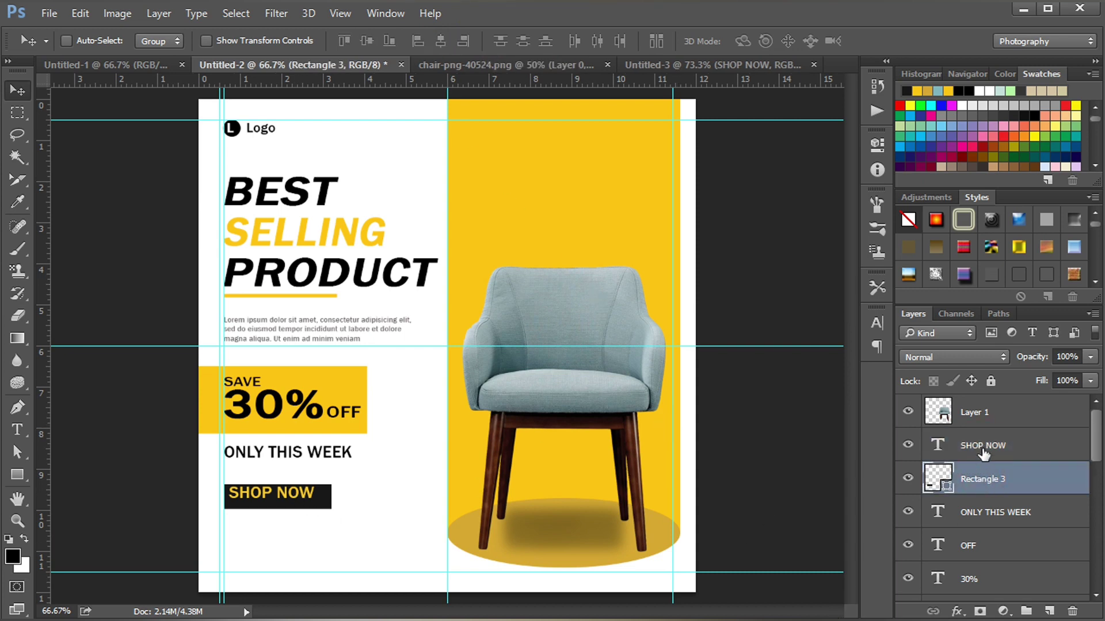
{"action": "left_click", "coordinate": [982, 449], "text": "shift"}
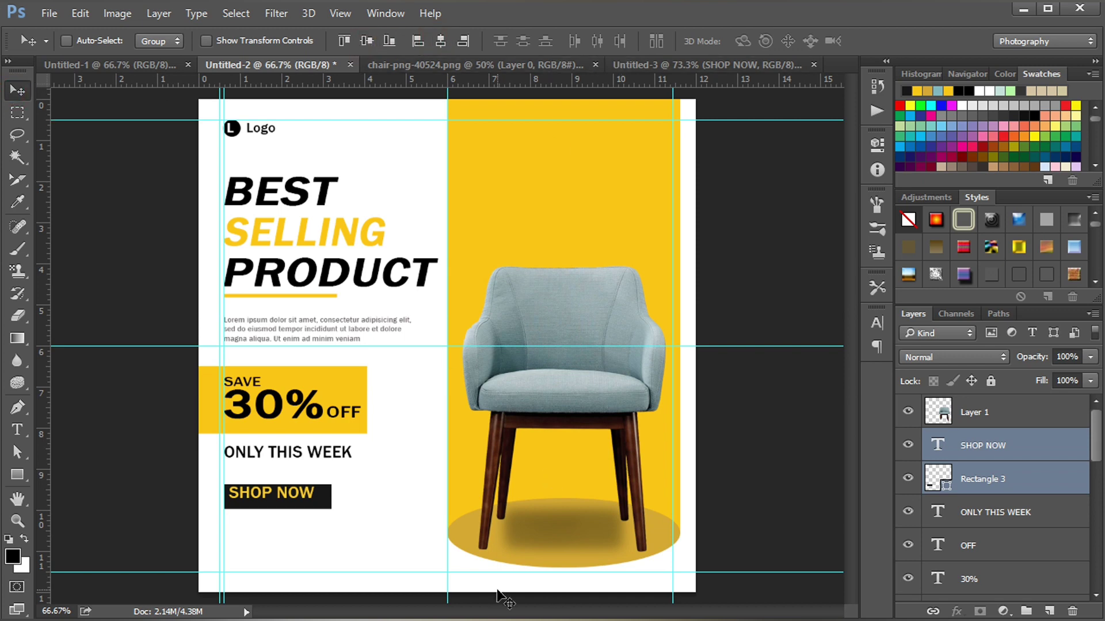
- Nudge only the SHOP NOW text down and right so it sits centred inside the dark rectangle
{"action": "left_click", "coordinate": [1001, 447]}
{"action": "key", "text": "Down"}
{"action": "key", "text": "Down"}
{"action": "key", "text": "Down"}
{"action": "key", "text": "Down"}
{"action": "key", "text": "Down"}
{"action": "key", "text": "Down"}
{"action": "key", "text": "Down"}
{"action": "key", "text": "Down"}
{"action": "key", "text": "Down"}
{"action": "key", "text": "Down"}
{"action": "key", "text": "Right"}
{"action": "key", "text": "Right"}
{"action": "key", "text": "Right"}
{"action": "key", "text": "Right"}
{"action": "key", "text": "Right"}
{"action": "key", "text": "Right"}
{"action": "key", "text": "Right"}
{"action": "key", "text": "Right"}
{"action": "key", "text": "Right"}
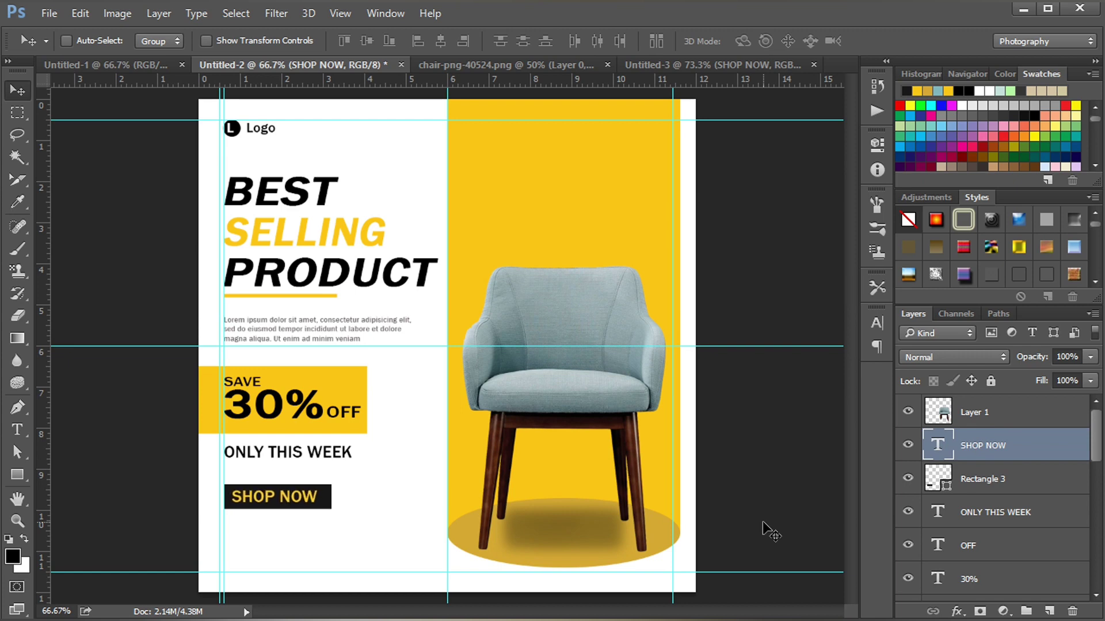
{"action": "key", "text": "Right"}
{"action": "key", "text": "Right"}
{"action": "key", "text": "Left"}
{"action": "key", "text": "Left"}
{"action": "key", "text": "Left"}
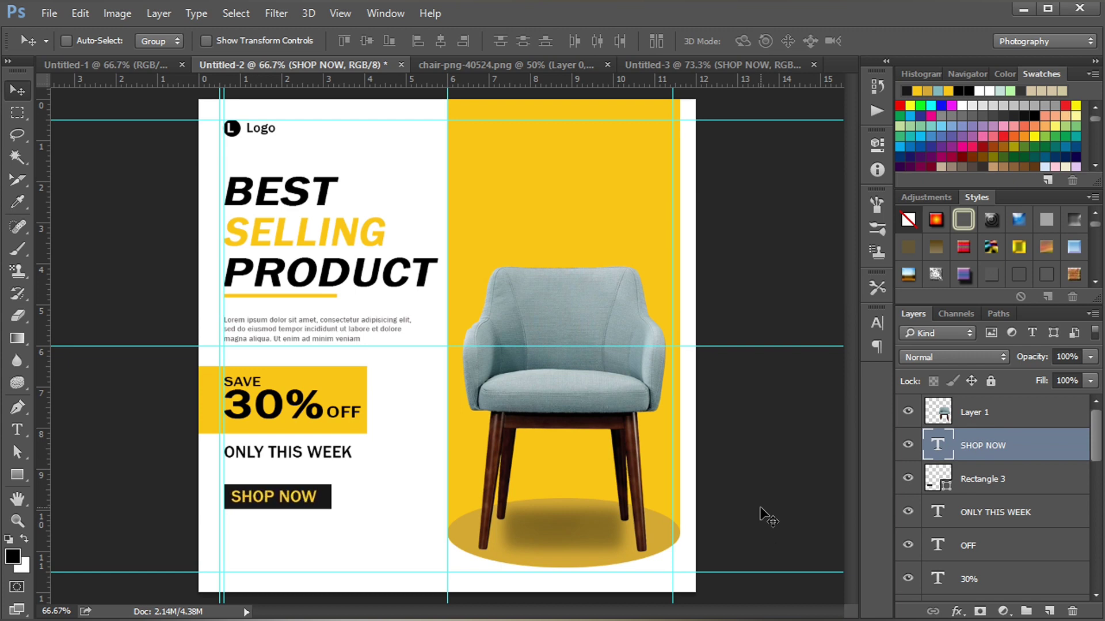
- Create a 30 × 30 px telephone custom shape and place it below the SHOP NOW button, flush with the left text guide
{"action": "left_click", "coordinate": [14, 480]}
{"action": "left_click", "coordinate": [86, 553]}
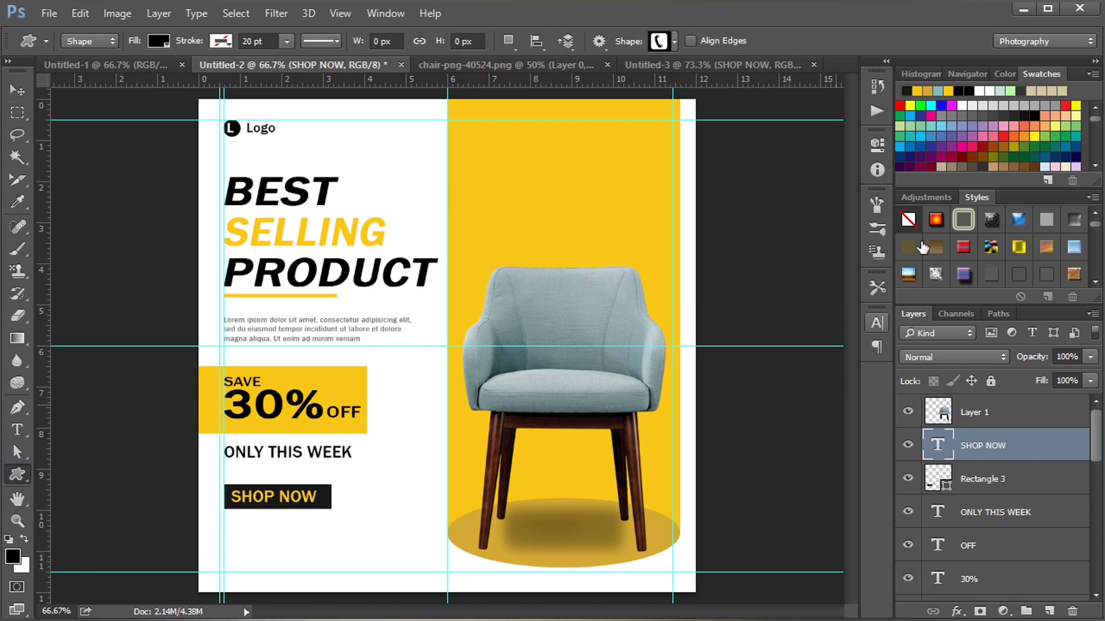
{"action": "left_click", "coordinate": [675, 42]}
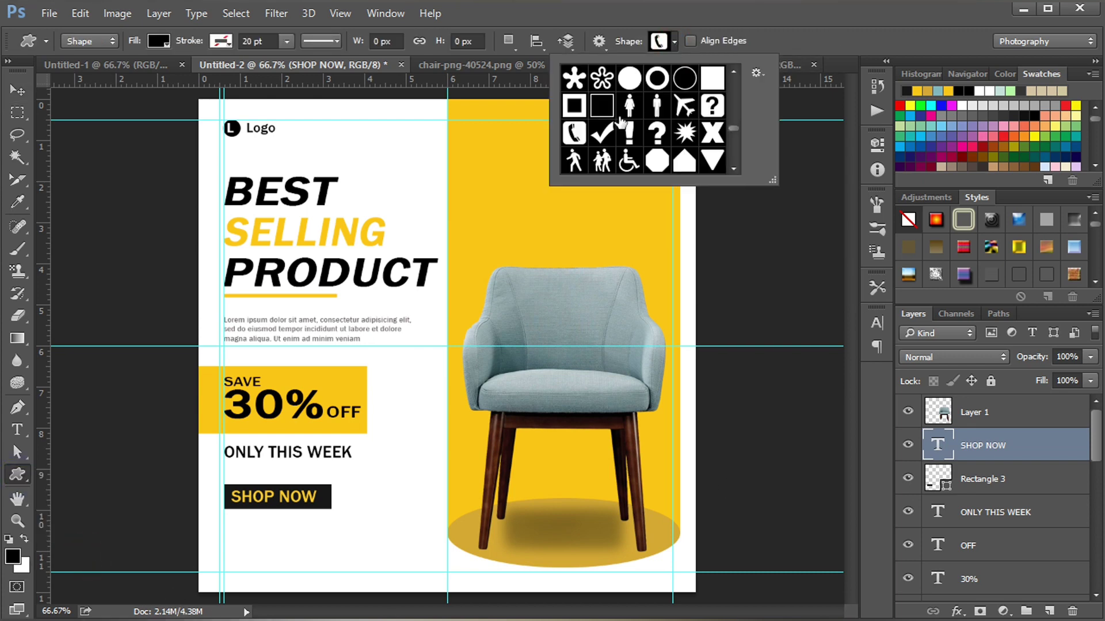
{"action": "left_click", "coordinate": [675, 41]}
{"action": "left_click", "coordinate": [368, 538]}
{"action": "type", "text": "30"}
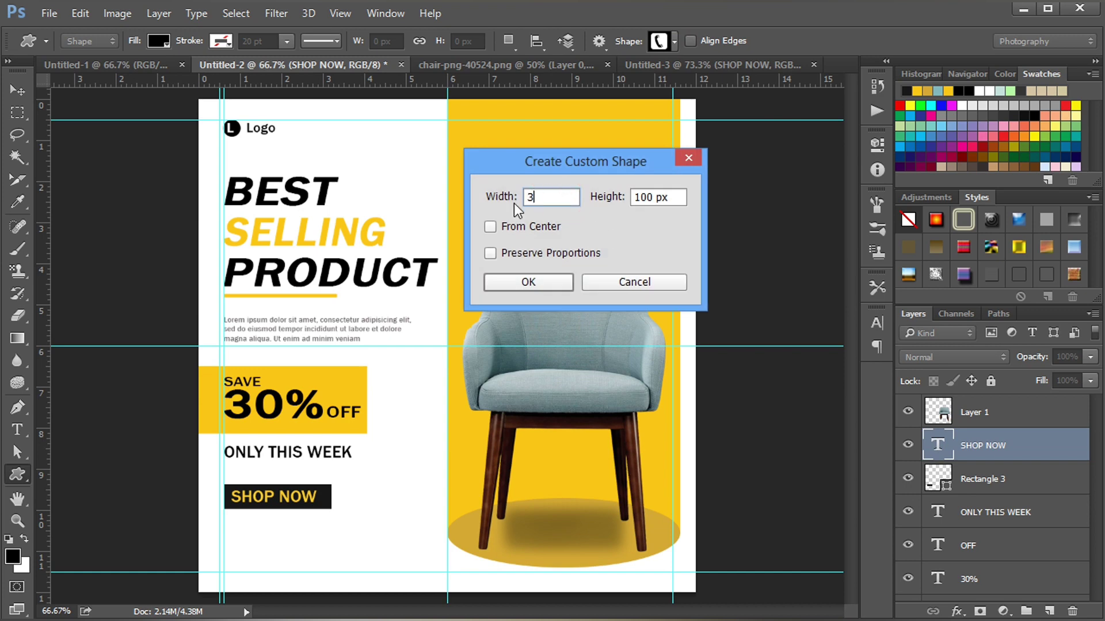
{"action": "left_click", "coordinate": [666, 197]}
{"action": "type", "text": "30"}
{"action": "left_click", "coordinate": [520, 282]}
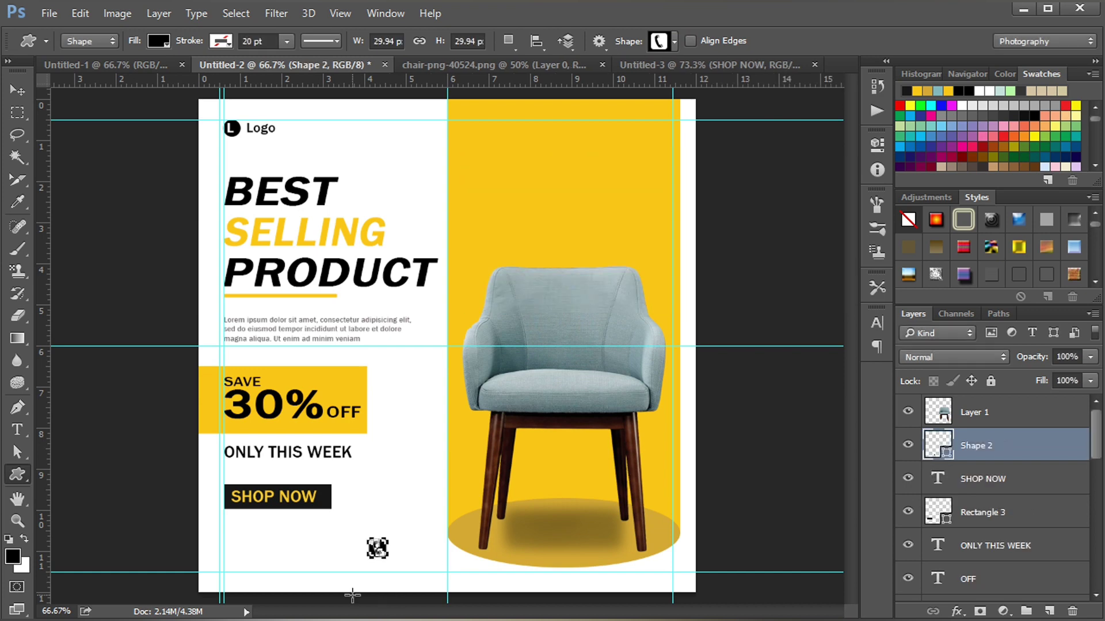
{"action": "left_click", "coordinate": [17, 91]}
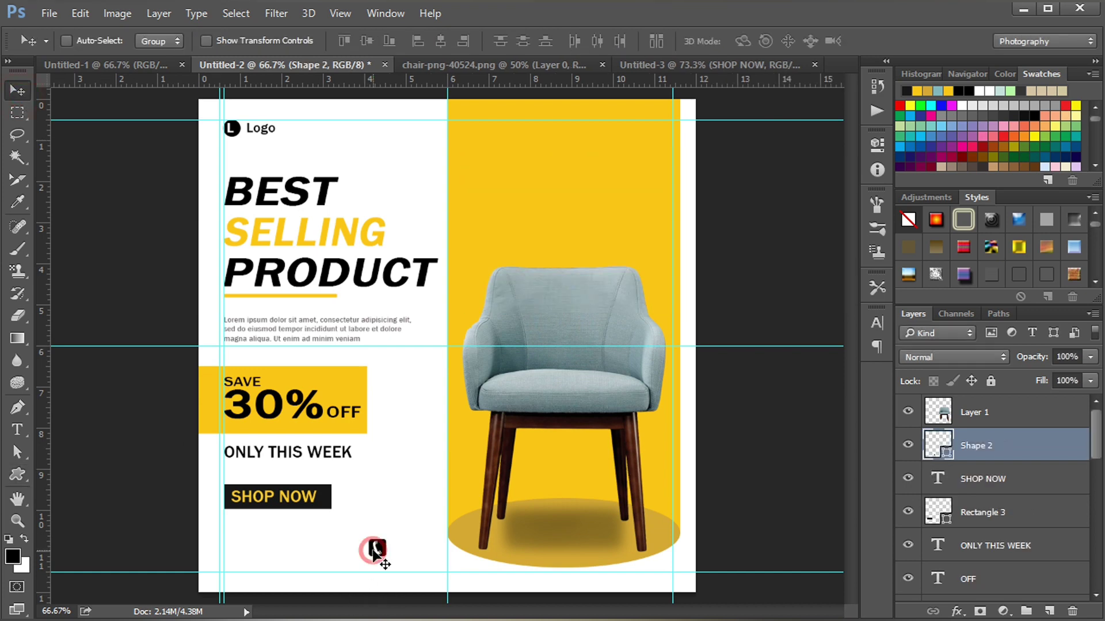
{"action": "left_click_drag", "start_coordinate": [374, 548], "coordinate": [230, 537]}
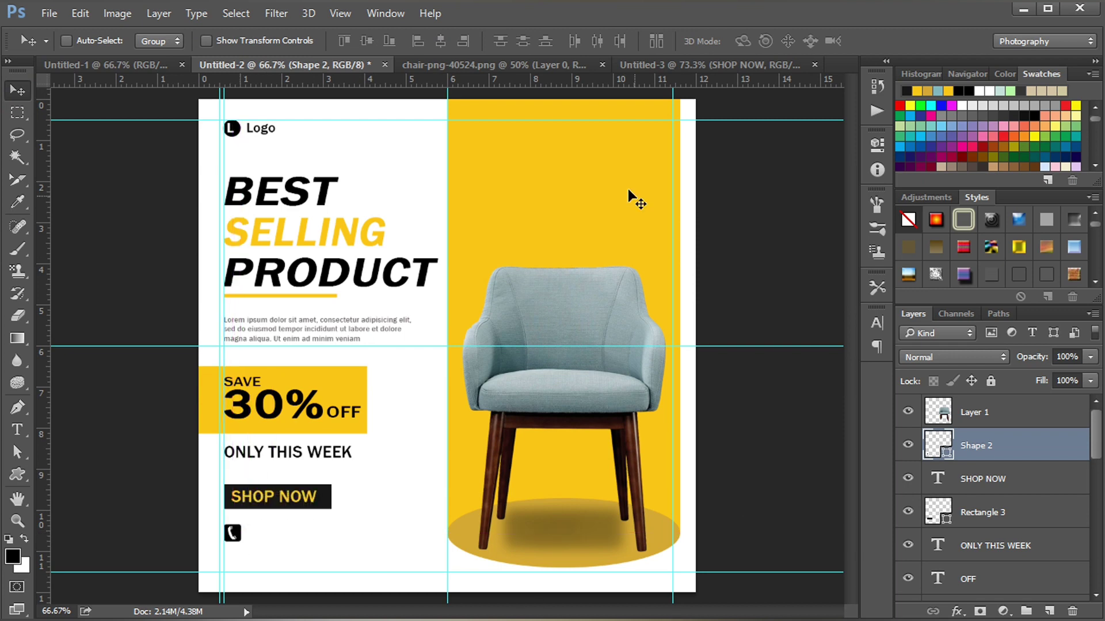
- Create a 30 × 30 px globe custom shape and place it directly below the telephone icon
{"action": "left_click", "coordinate": [18, 473]}
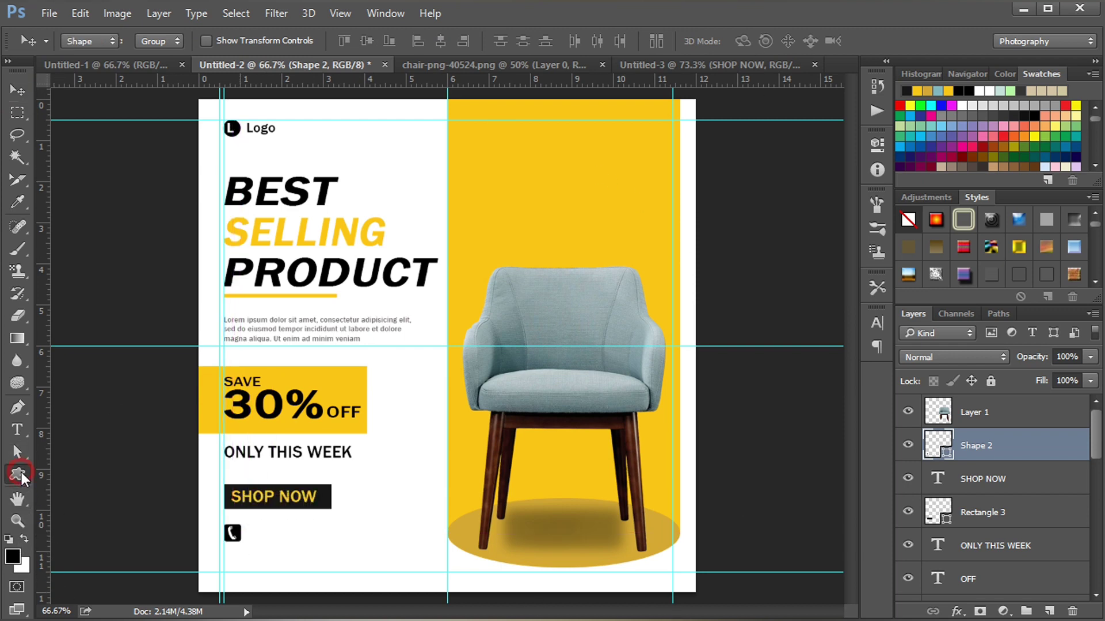
{"action": "left_click", "coordinate": [675, 42]}
{"action": "scroll", "coordinate": [692, 101], "scroll_direction": "down", "scroll_amount": 5}
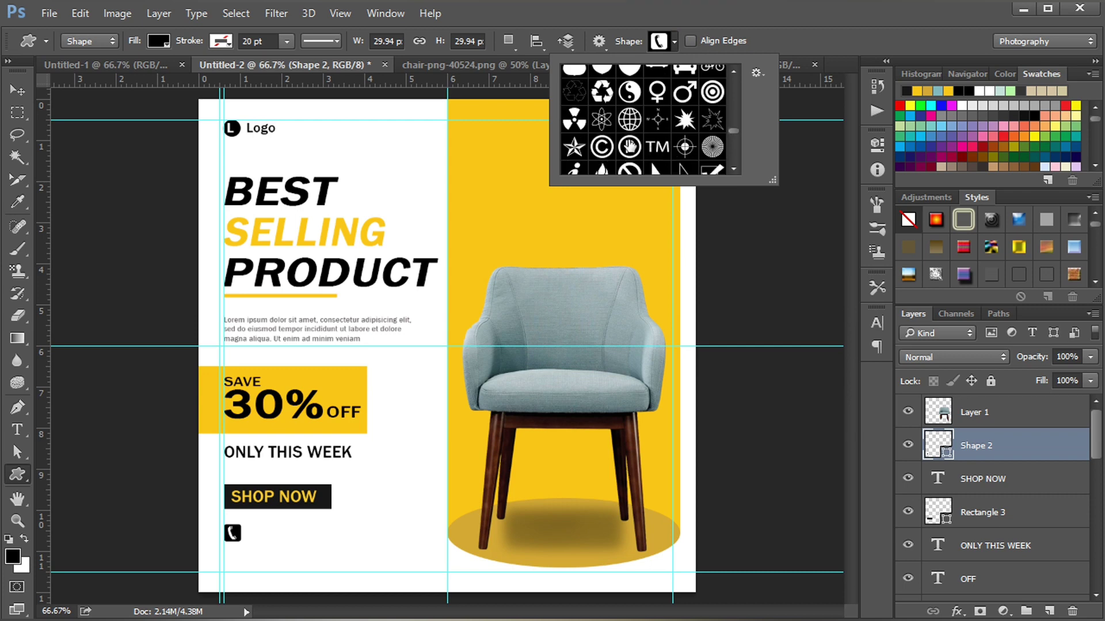
{"action": "left_click", "coordinate": [629, 119]}
{"action": "left_click", "coordinate": [354, 519]}
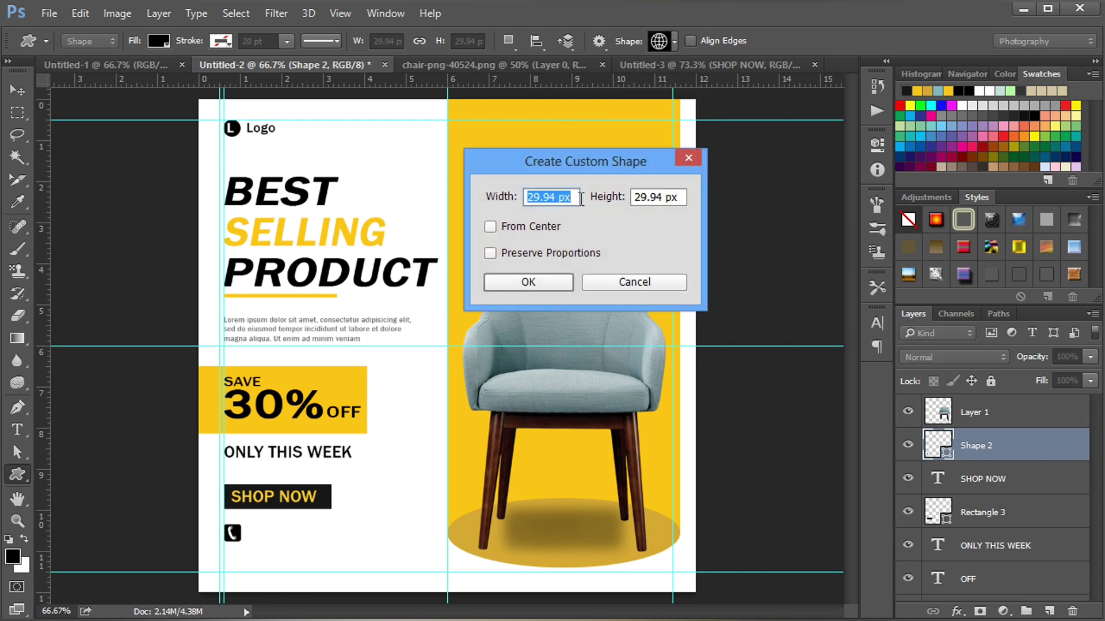
{"action": "type", "text": "30"}
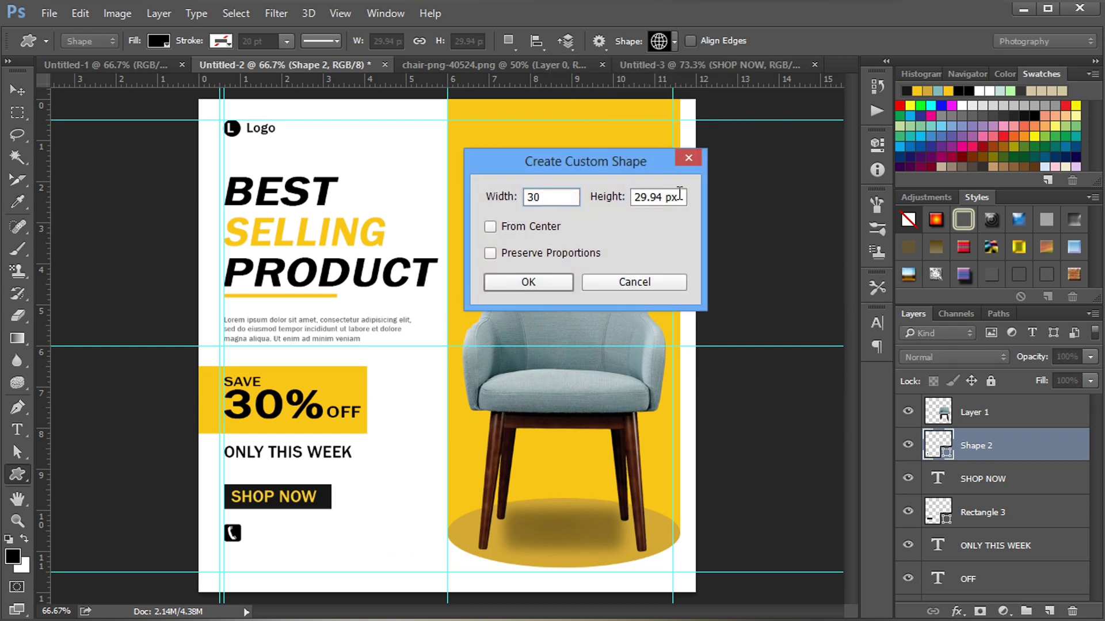
{"action": "key", "text": "Tab"}
{"action": "type", "text": "30"}
{"action": "left_click", "coordinate": [558, 281]}
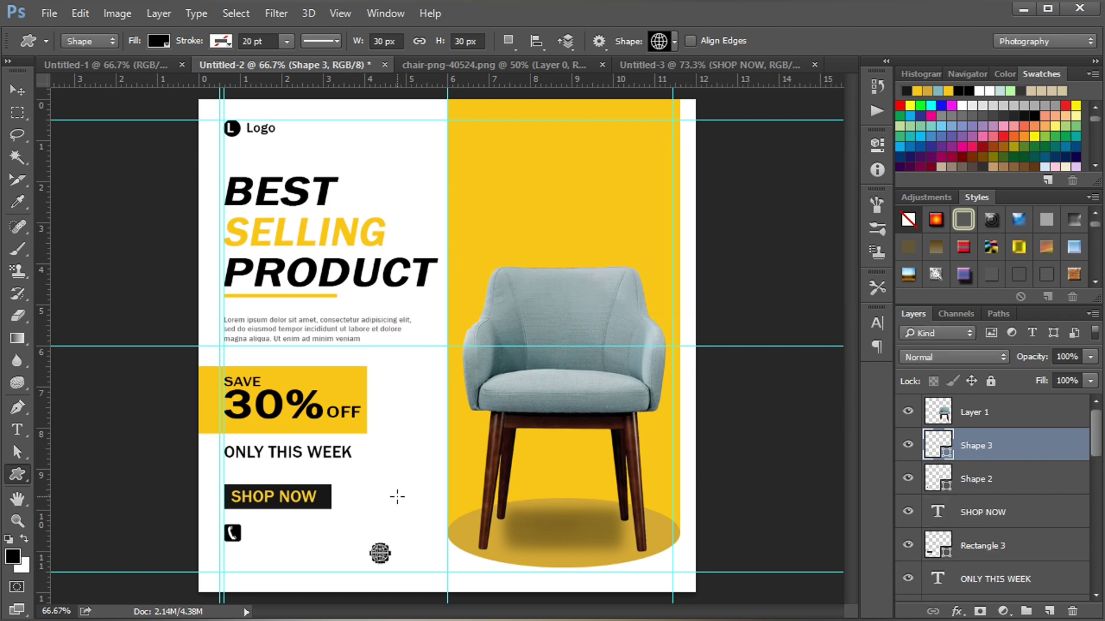
{"action": "key", "text": "v"}
{"action": "left_click_drag", "start_coordinate": [382, 558], "coordinate": [235, 563]}
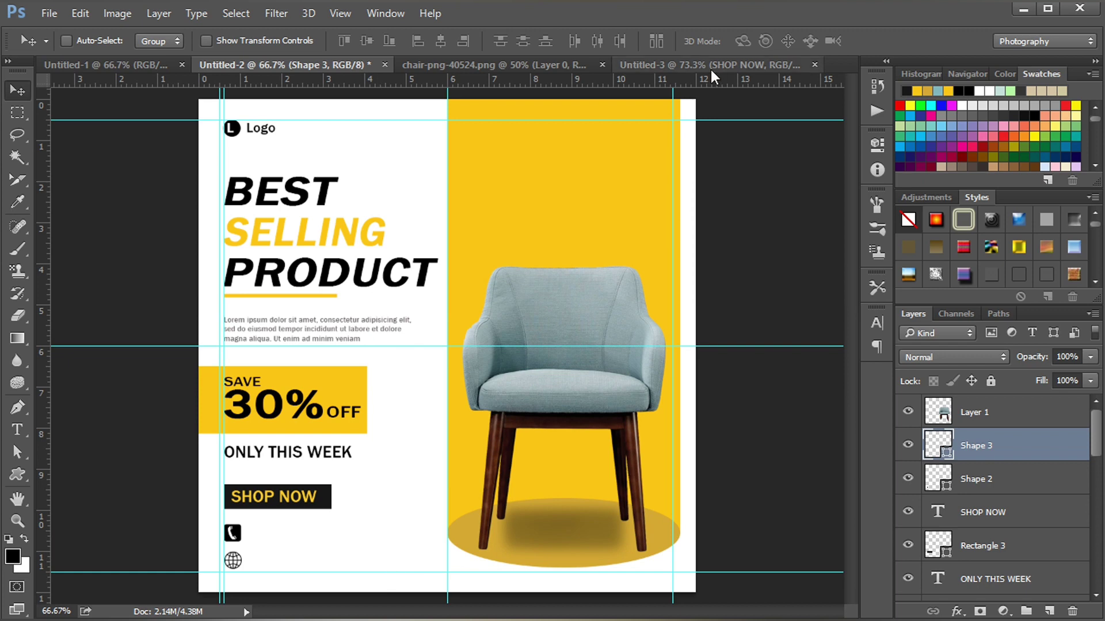
{"action": "left_click", "coordinate": [661, 65]}
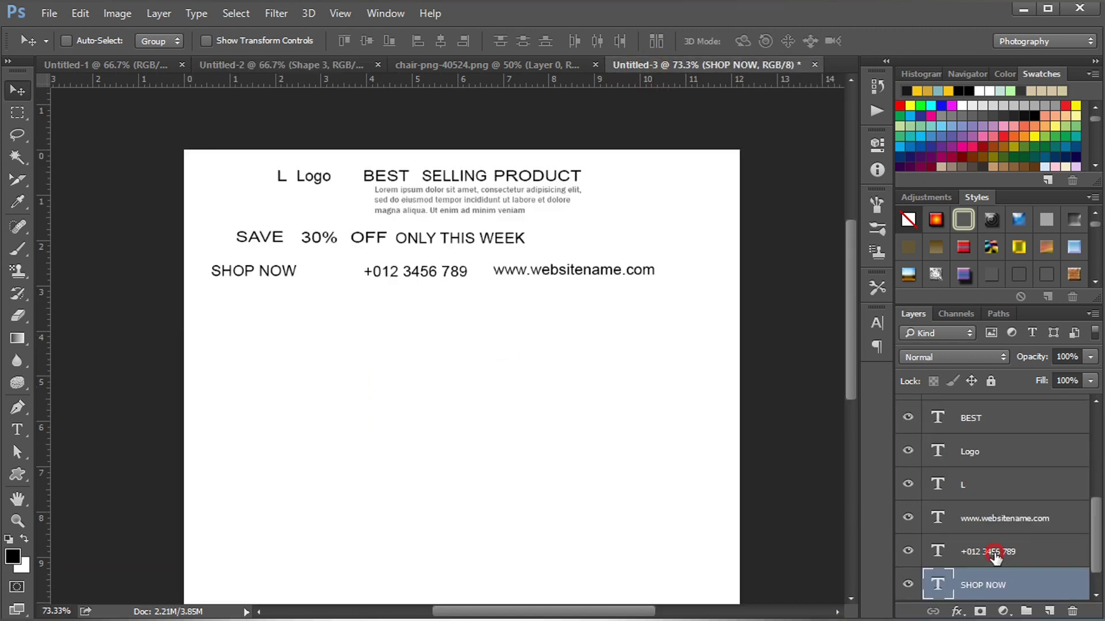
{"action": "left_click", "coordinate": [994, 552]}
{"action": "left_click", "coordinate": [993, 517], "text": "ctrl"}
{"action": "left_click_drag", "start_coordinate": [451, 277], "coordinate": [375, 532]}
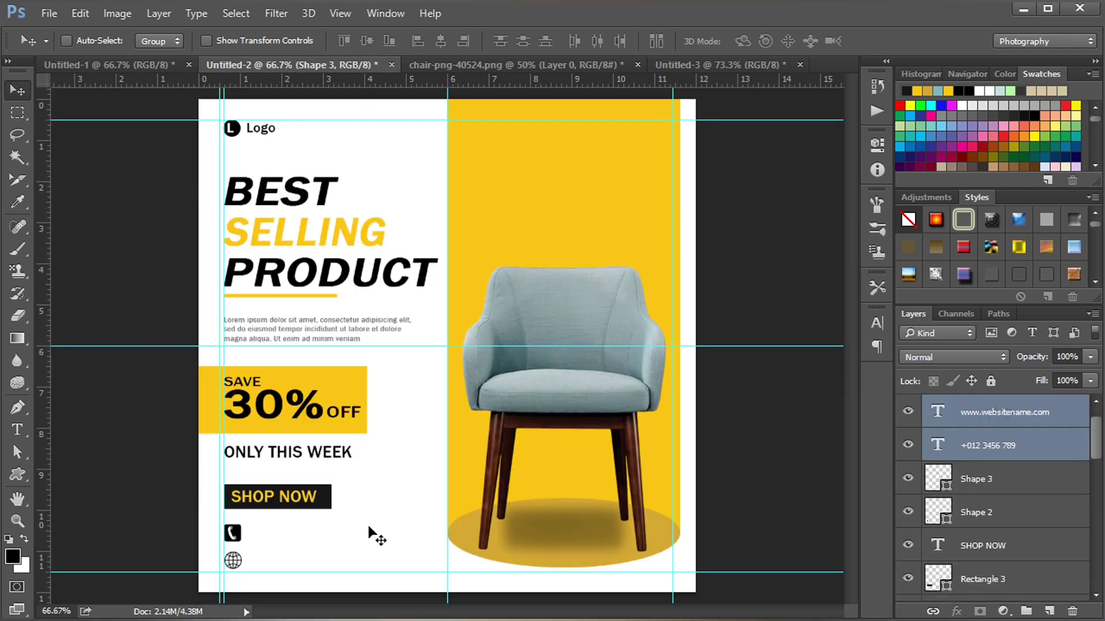
- Set the phone number and website texts in Franklin Gothic Medium Regular
{"action": "left_click", "coordinate": [883, 325]}
{"action": "left_click", "coordinate": [782, 333]}
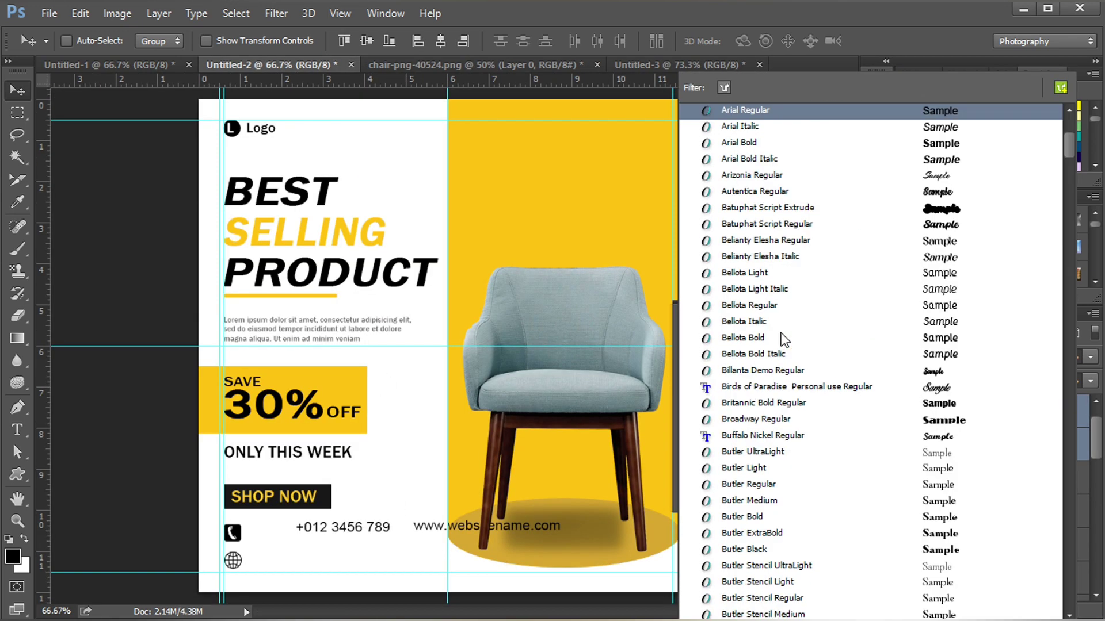
{"action": "key", "text": "Down"}
{"action": "key", "text": "Down"}
{"action": "key", "text": "Down"}
{"action": "key", "text": "Down"}
{"action": "key", "text": "Down"}
{"action": "key", "text": "Down"}
{"action": "key", "text": "Down"}
{"action": "key", "text": "Down"}
{"action": "key", "text": "Down"}
{"action": "key", "text": "Down"}
{"action": "key", "text": "Down"}
{"action": "key", "text": "Down"}
{"action": "key", "text": "Down"}
{"action": "key", "text": "Down"}
{"action": "key", "text": "Down"}
{"action": "key", "text": "Down"}
{"action": "key", "text": "Down"}
{"action": "key", "text": "Down"}
{"action": "key", "text": "Down"}
{"action": "key", "text": "Down"}
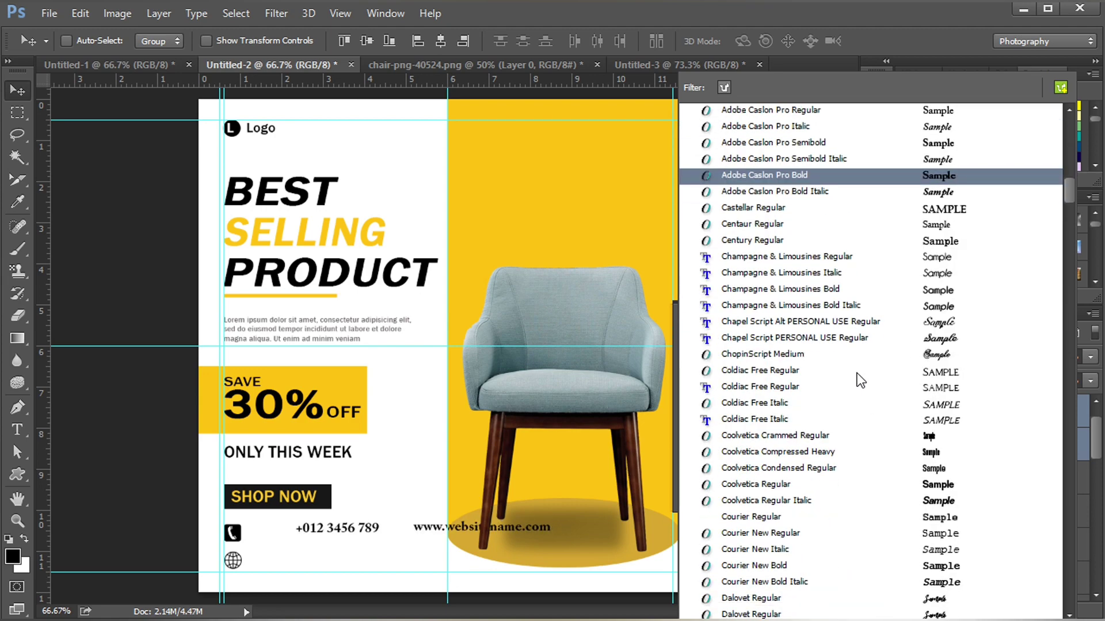
{"action": "scroll", "coordinate": [860, 380], "scroll_direction": "down", "scroll_amount": 15}
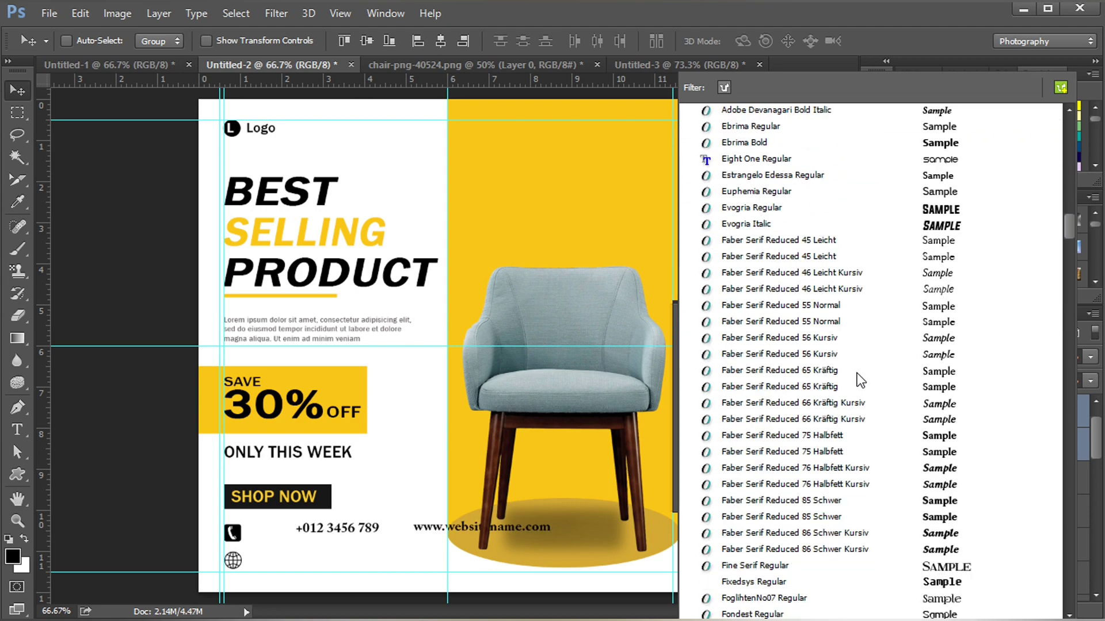
{"action": "scroll", "coordinate": [860, 380], "scroll_direction": "down", "scroll_amount": 5}
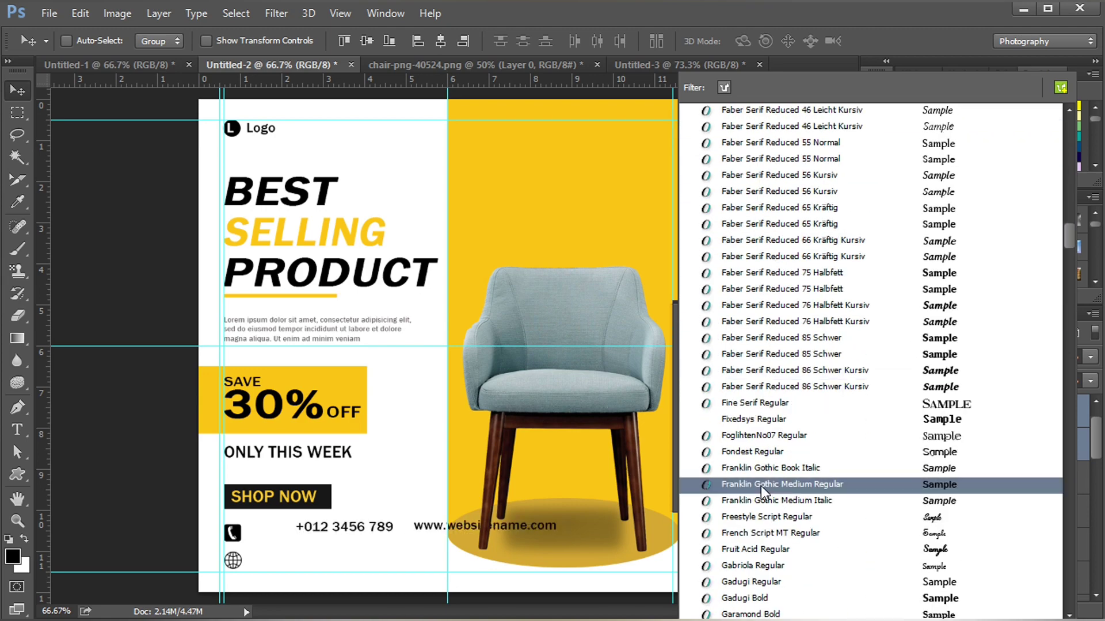
{"action": "left_click", "coordinate": [760, 485]}
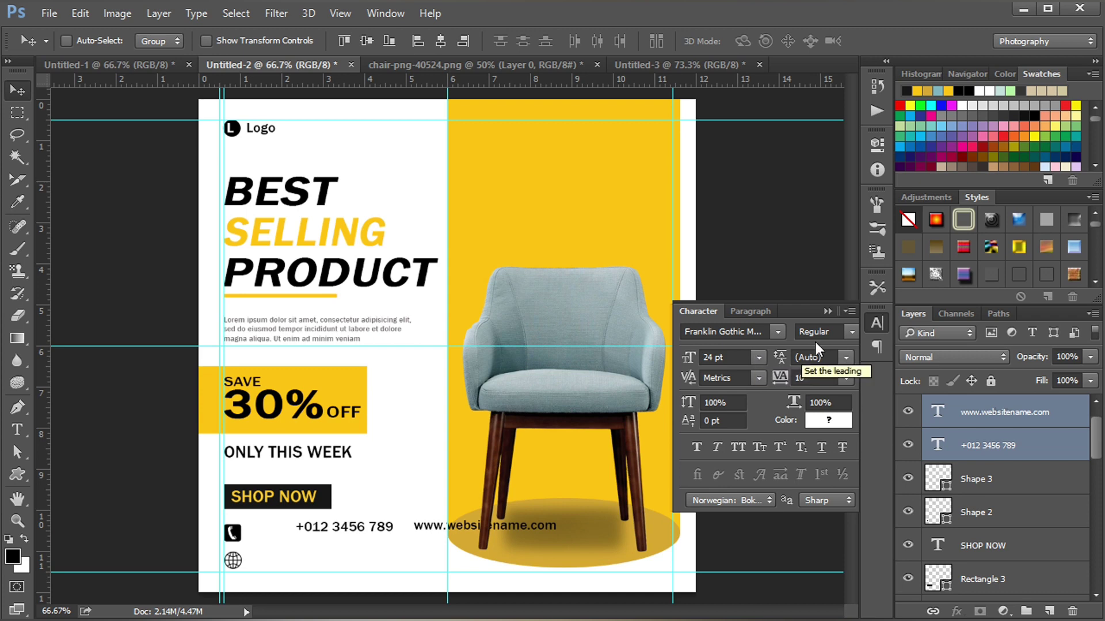
{"action": "left_click", "coordinate": [828, 311]}
{"action": "left_click_drag", "start_coordinate": [340, 528], "coordinate": [291, 535]}
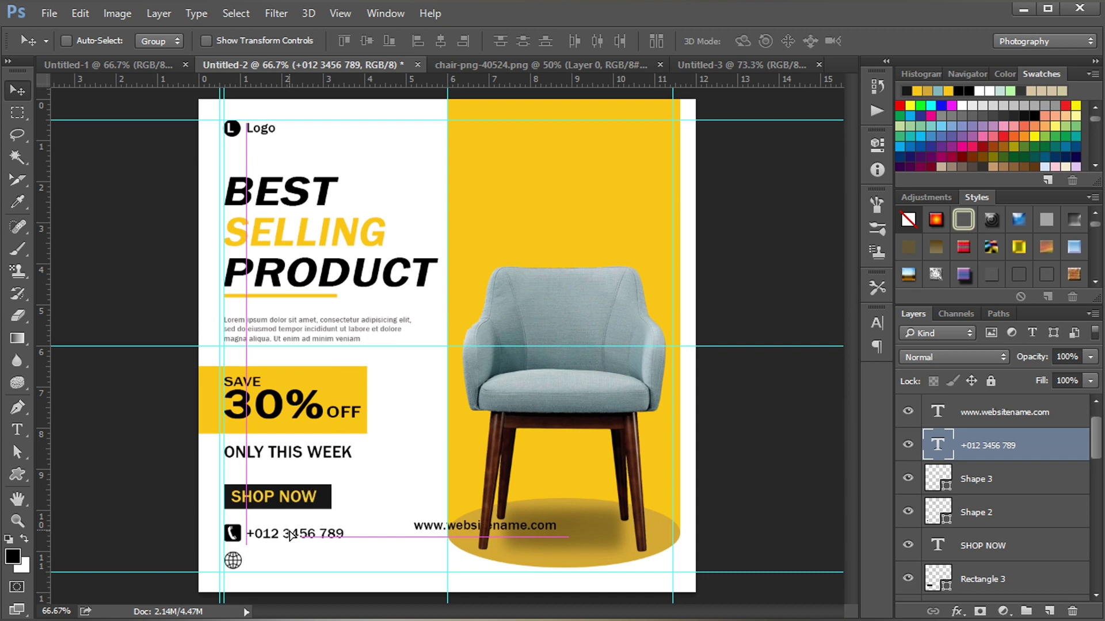
{"action": "left_click", "coordinate": [1011, 419]}
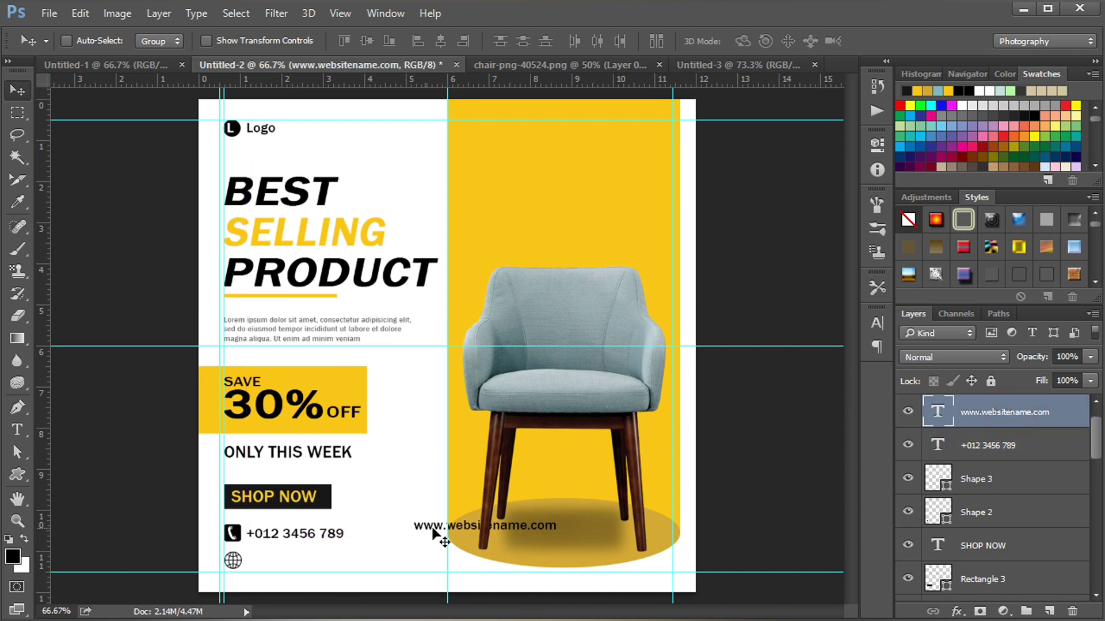
{"action": "left_click_drag", "start_coordinate": [439, 530], "coordinate": [277, 565]}
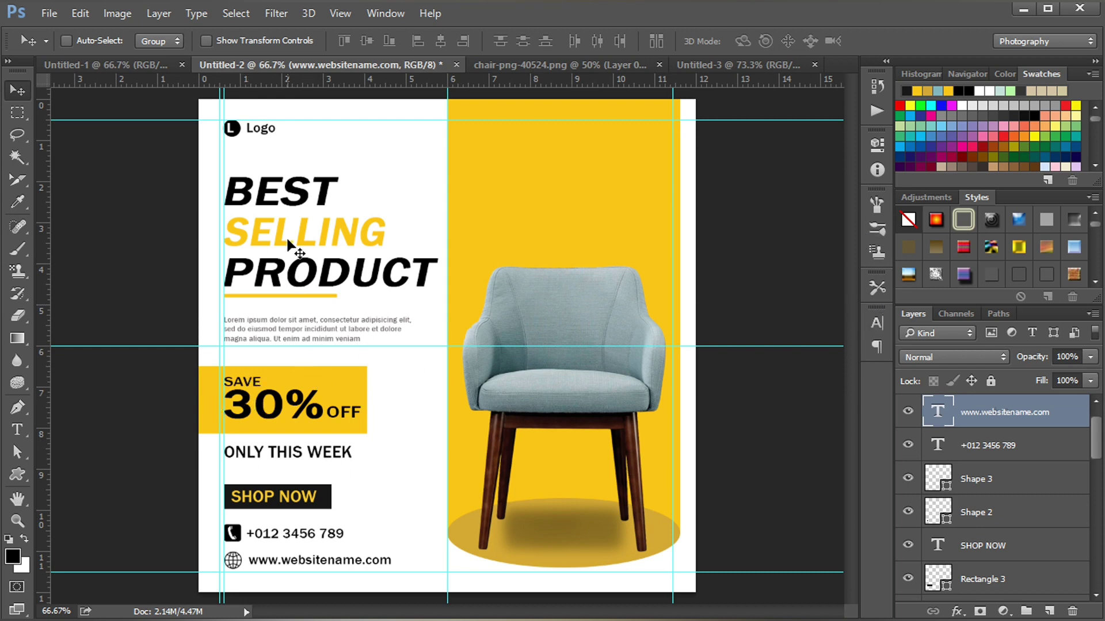
- Nudge the black rectangle behind SHOP NOW slightly left so its edge lines up with the left margin guide
{"action": "left_click", "coordinate": [244, 239]}
{"action": "key", "text": "ctrl+plus"}
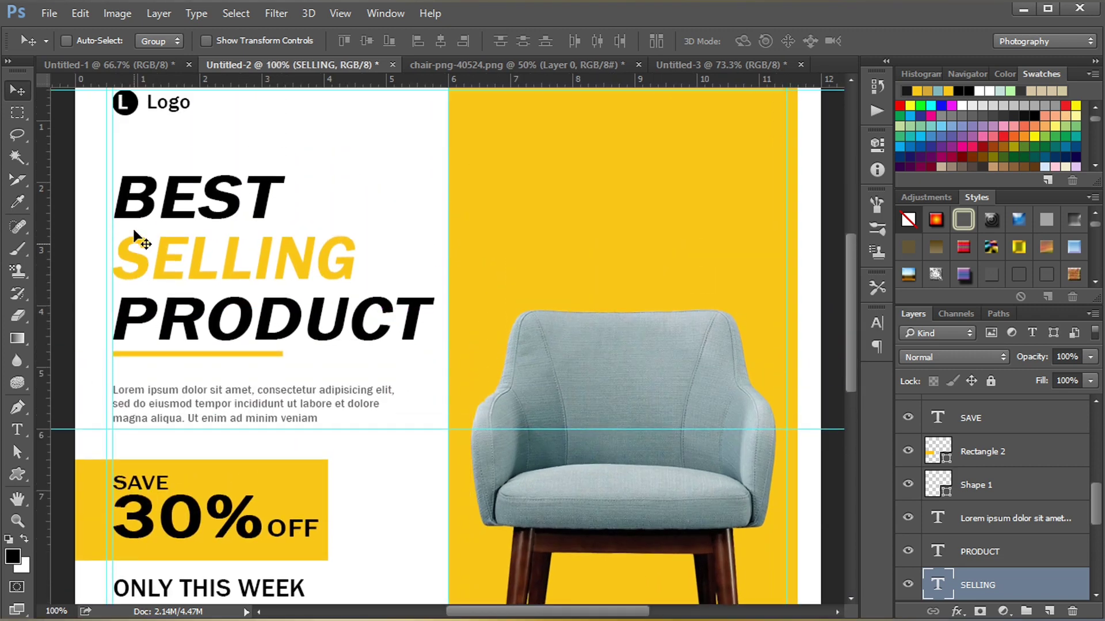
{"action": "scroll", "coordinate": [133, 236], "scroll_direction": "up", "scroll_amount": 1}
{"action": "scroll", "coordinate": [136, 237], "scroll_direction": "down", "scroll_amount": 3}
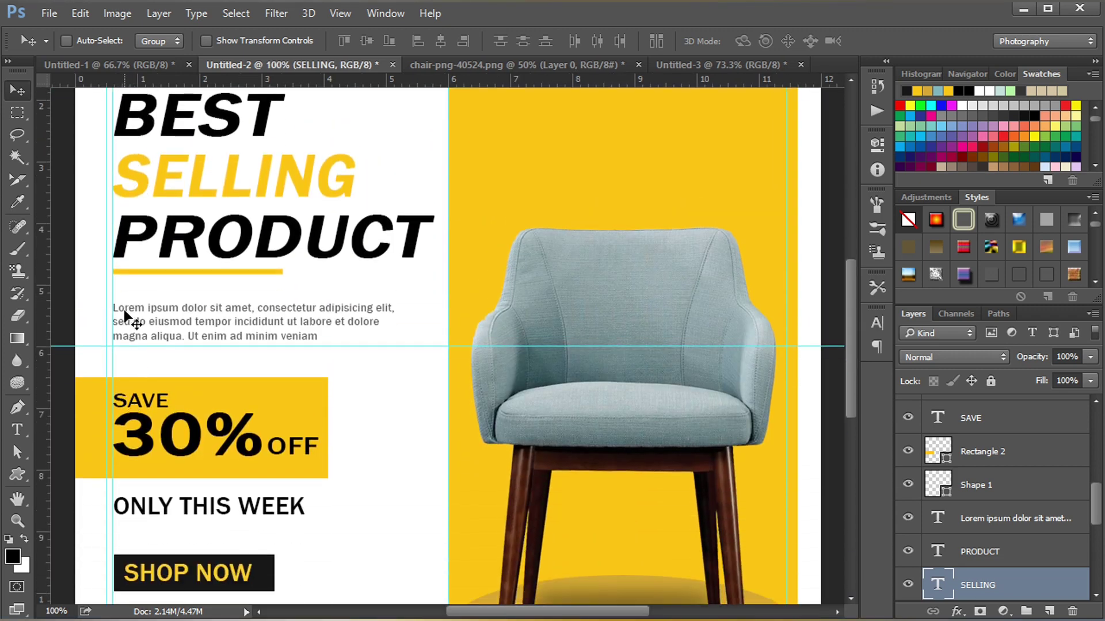
{"action": "scroll", "coordinate": [123, 346], "scroll_direction": "down", "scroll_amount": 2}
{"action": "scroll", "coordinate": [118, 449], "scroll_direction": "down", "scroll_amount": 3}
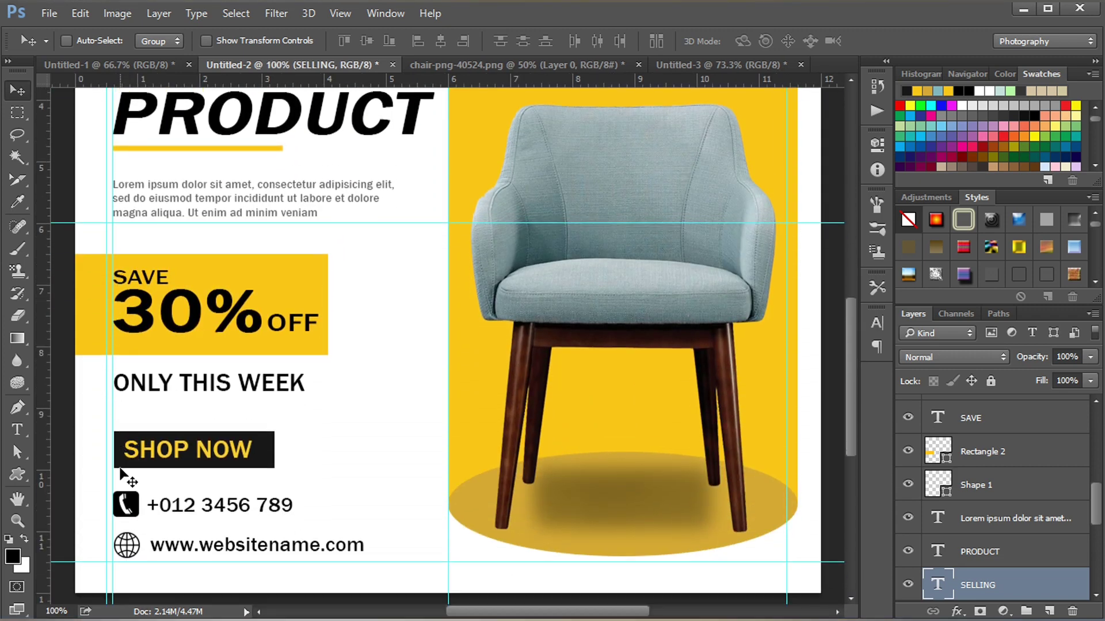
{"action": "left_click", "coordinate": [269, 465], "text": "ctrl"}
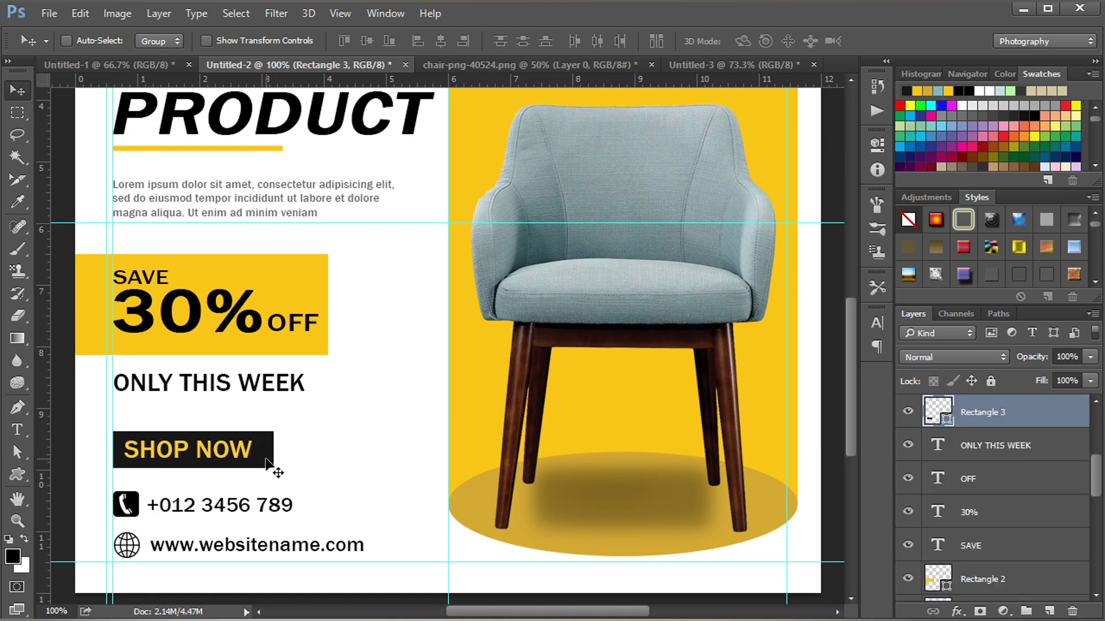
- Nudge the globe icon beside the website text slightly left onto the left margin guide
{"action": "scroll", "coordinate": [250, 515], "scroll_direction": "down", "scroll_amount": 1}
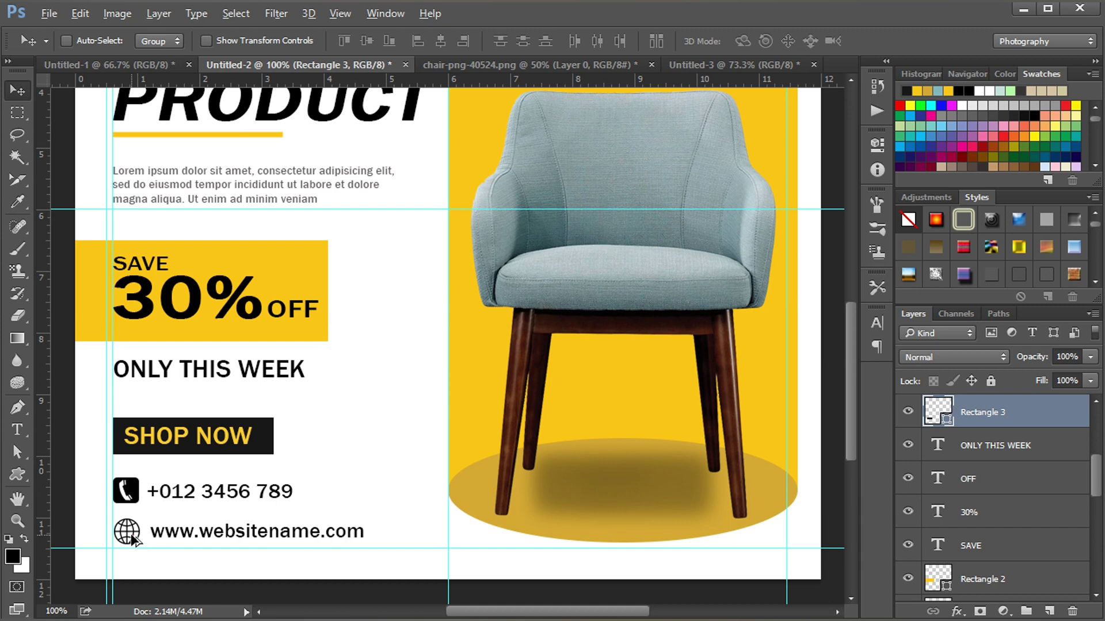
{"action": "left_click", "coordinate": [131, 534], "text": "ctrl"}
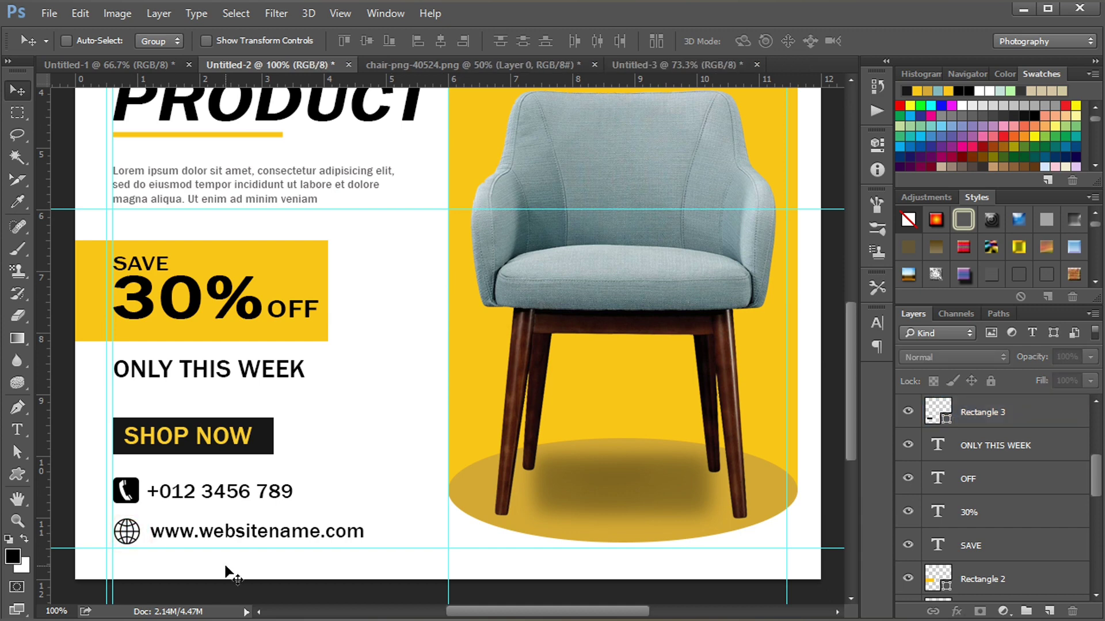
{"action": "scroll", "coordinate": [1008, 479], "scroll_direction": "up", "scroll_amount": 5}
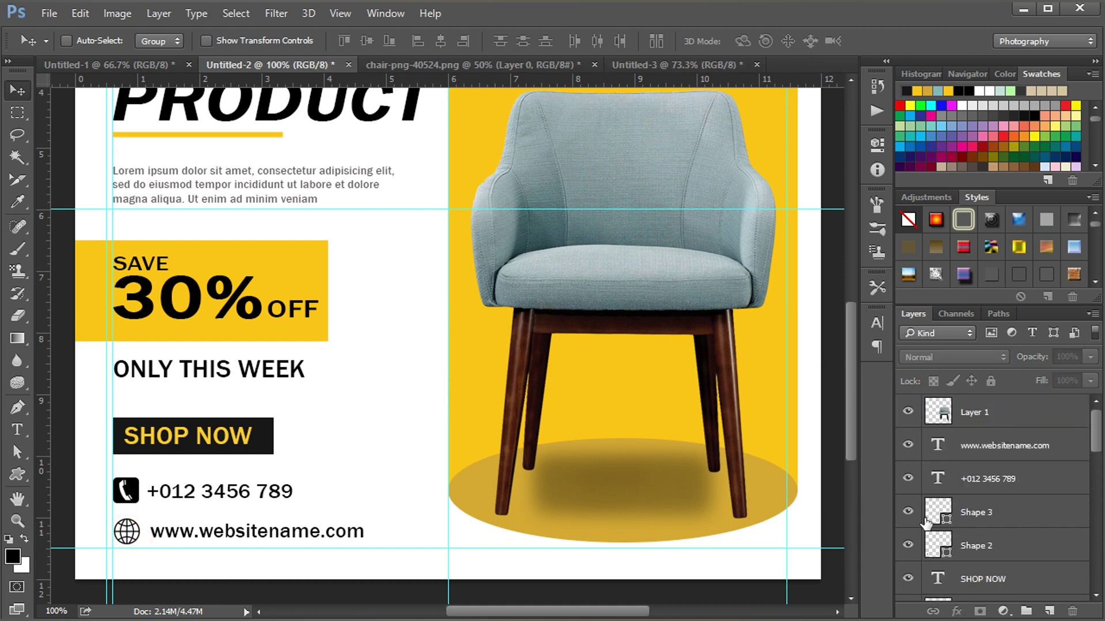
{"action": "left_click", "coordinate": [912, 516]}
{"action": "left_click", "coordinate": [267, 443], "text": "ctrl"}
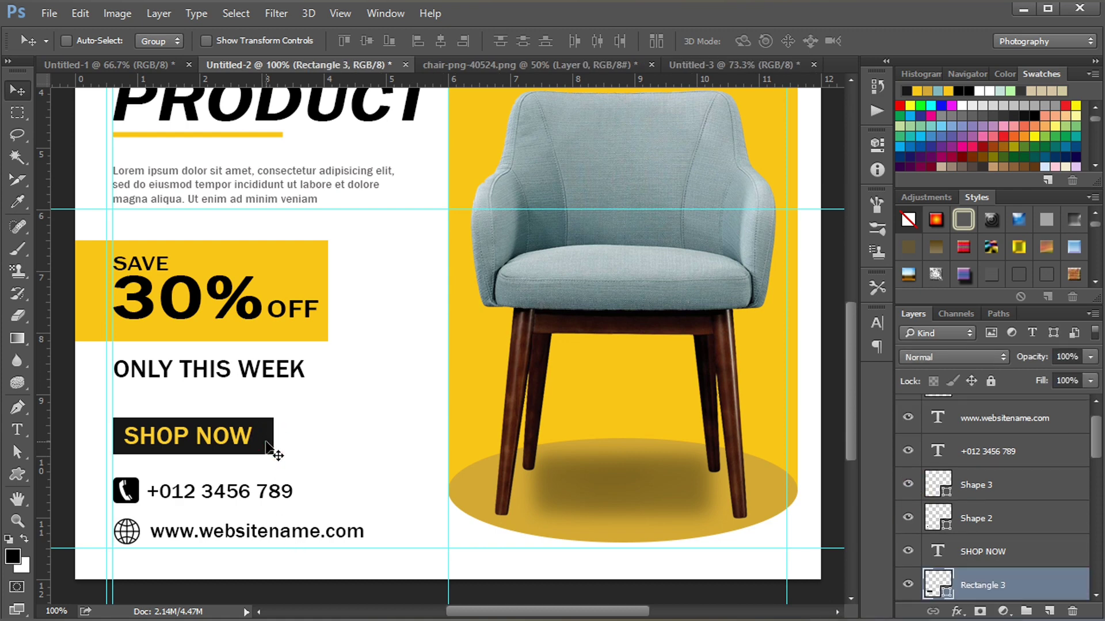
{"action": "left_click", "coordinate": [990, 483]}
{"action": "key", "text": "Left"}
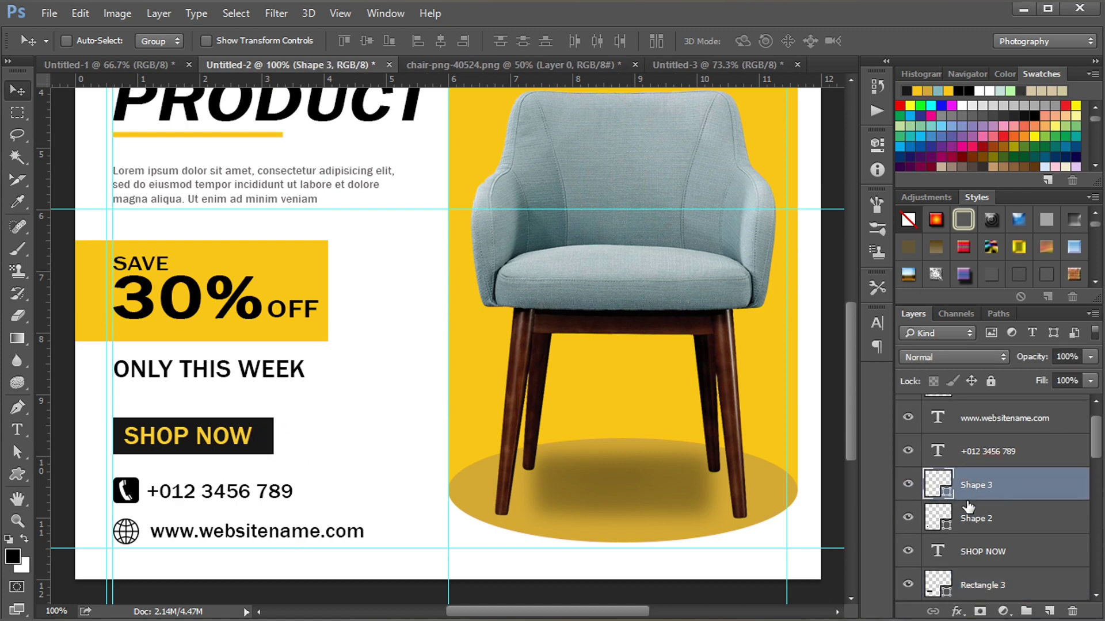
- Hide the guides so the whole poster shows without them
{"action": "scroll", "coordinate": [144, 482], "scroll_direction": "up", "scroll_amount": 5}
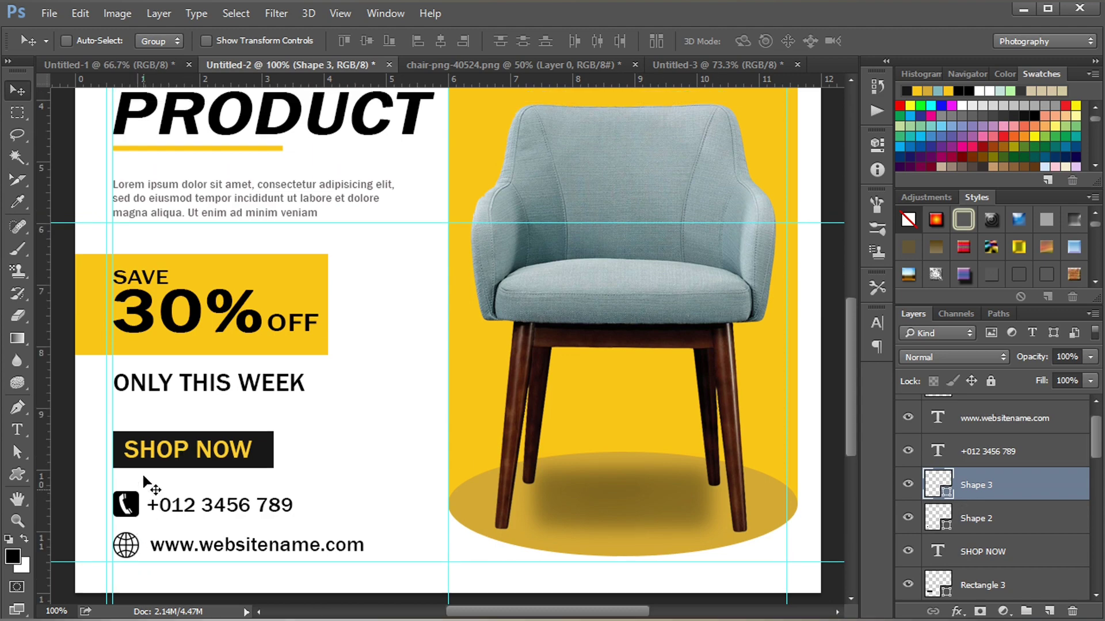
{"action": "scroll", "coordinate": [627, 475], "scroll_direction": "down", "scroll_amount": 5}
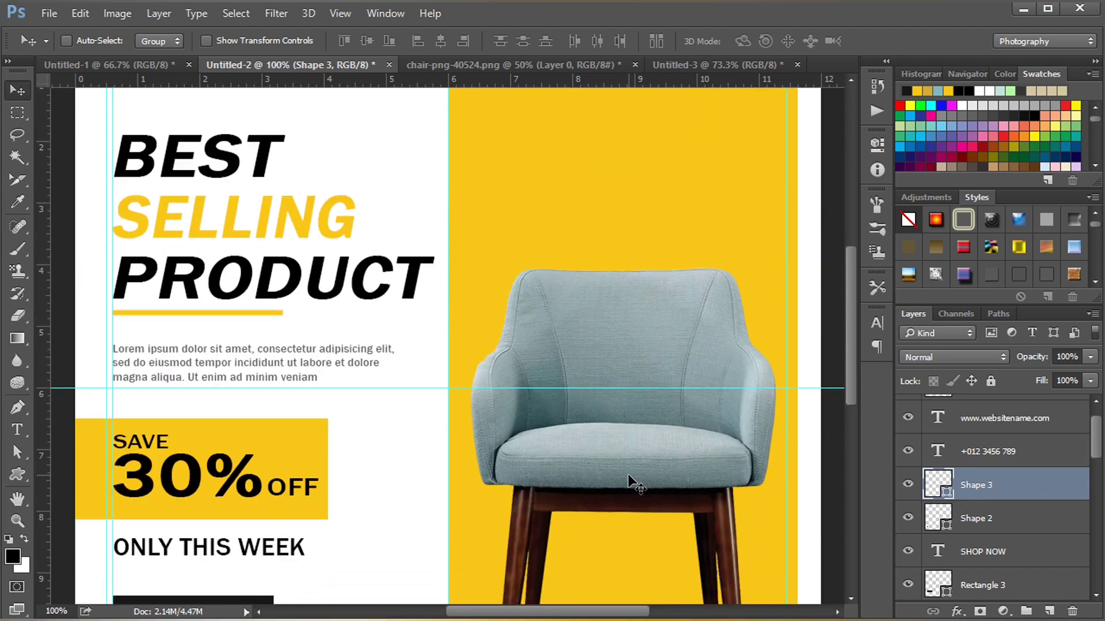
{"action": "scroll", "coordinate": [627, 474], "scroll_direction": "down", "scroll_amount": 1}
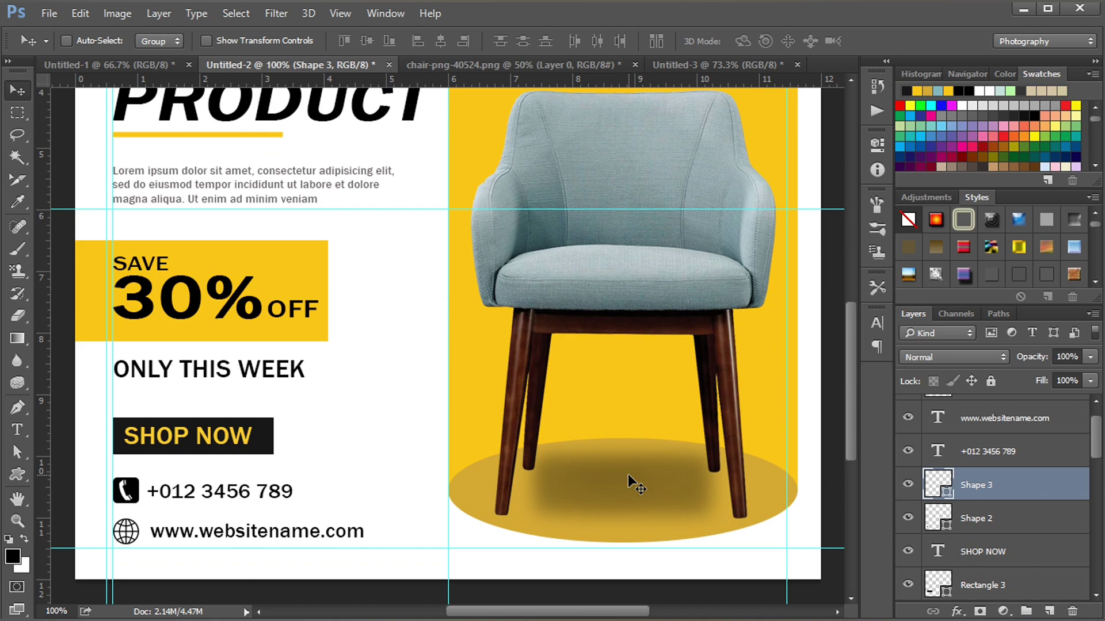
{"action": "key", "text": "ctrl+minus"}
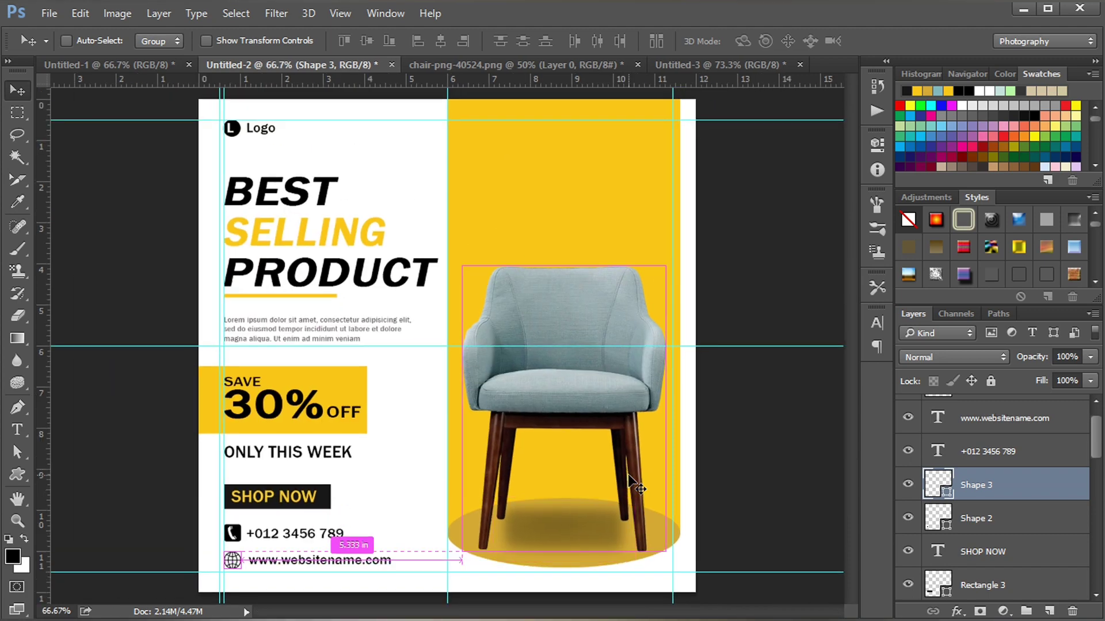
{"action": "key", "text": "ctrl+semicolon"}
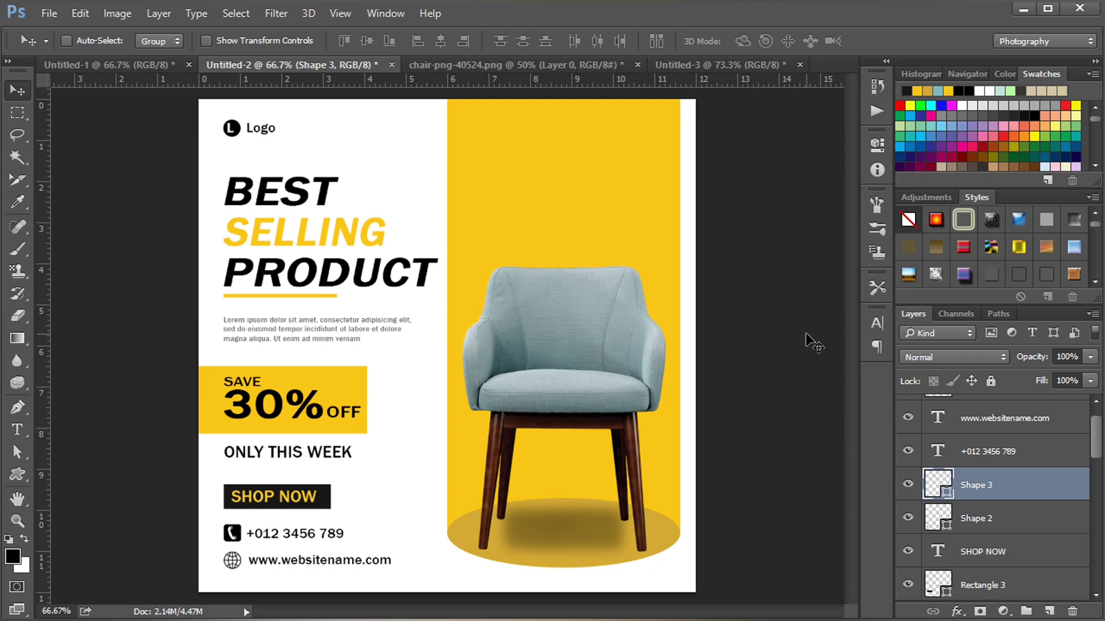
- Change the phone number text color to dark grey, about #3f3d3d
{"action": "left_click", "coordinate": [306, 539], "text": "ctrl"}
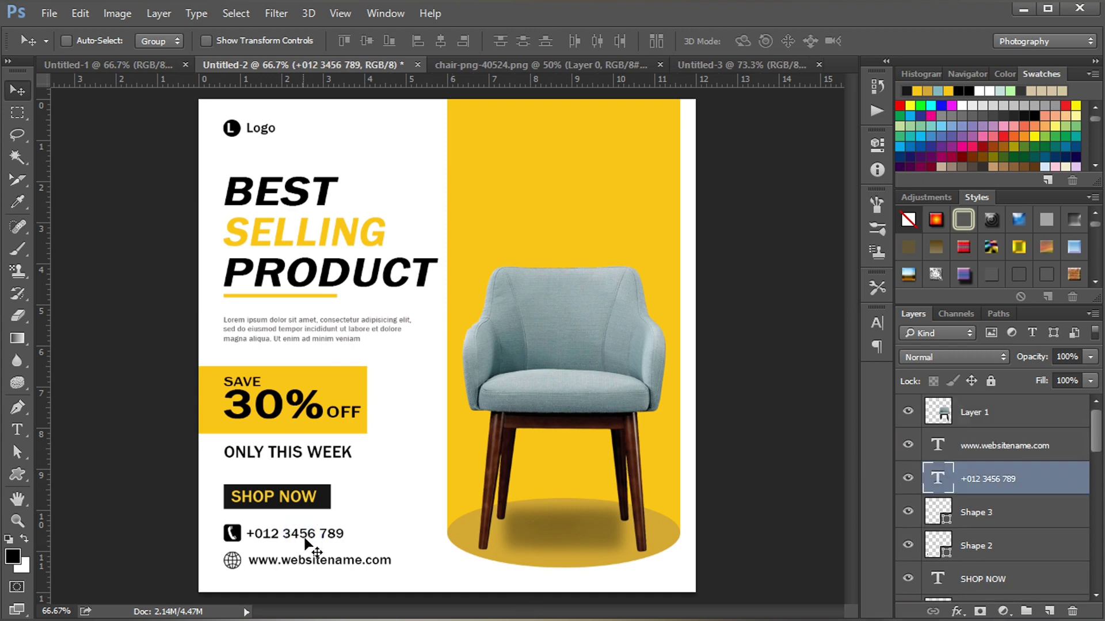
{"action": "left_click", "coordinate": [877, 323]}
{"action": "left_click", "coordinate": [830, 426]}
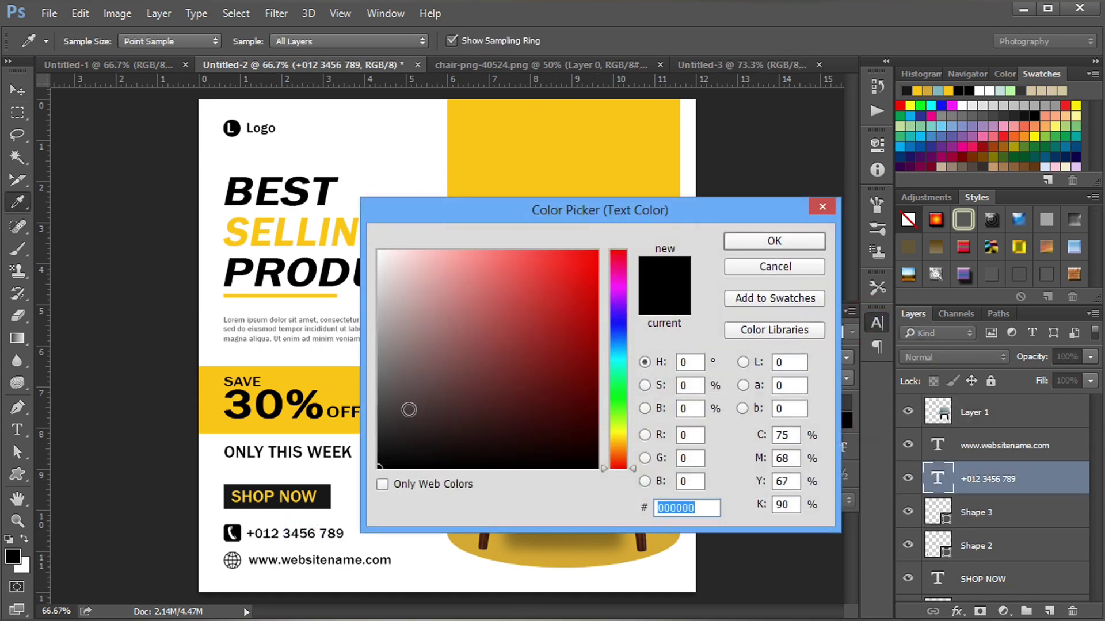
{"action": "left_click", "coordinate": [385, 419]}
{"action": "mouse_move", "coordinate": [386, 419]}
{"action": "left_mouse_down"}
{"action": "mouse_move", "coordinate": [385, 404]}
{"action": "mouse_move", "coordinate": [385, 414]}
{"action": "left_mouse_up"}
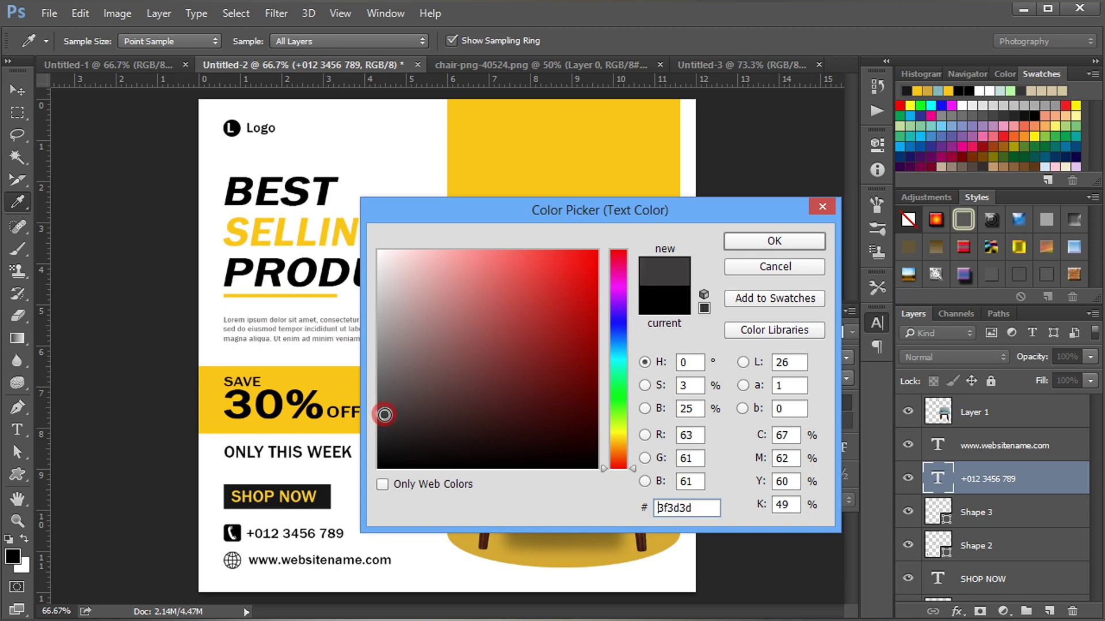
{"action": "left_click", "coordinate": [747, 240]}
{"action": "left_click", "coordinate": [997, 452]}
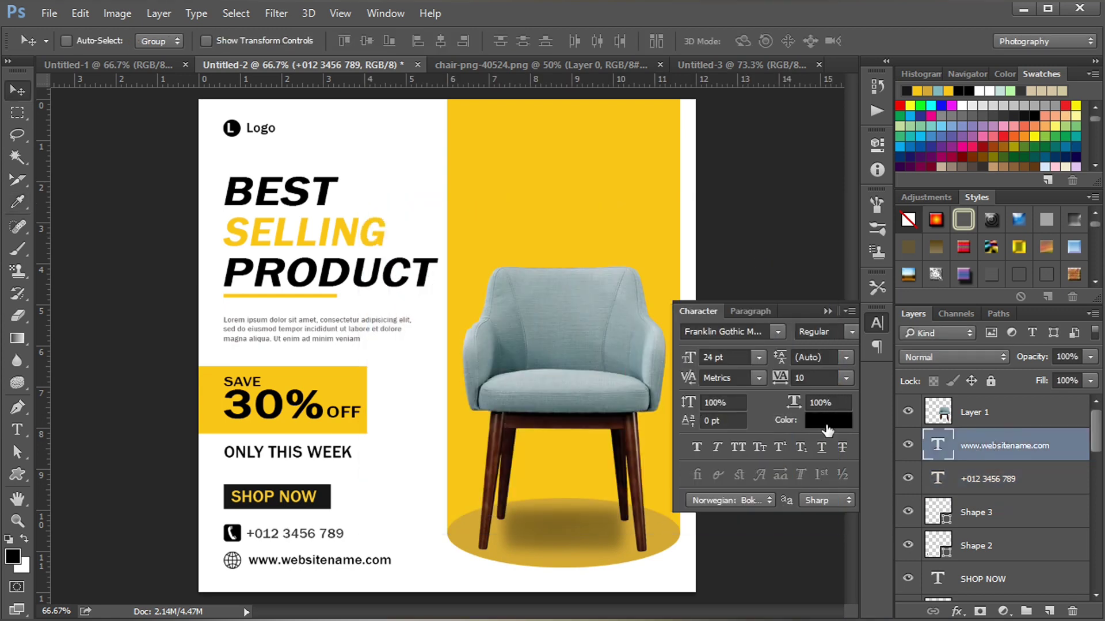
{"action": "left_click", "coordinate": [828, 421]}
{"action": "left_click", "coordinate": [308, 534]}
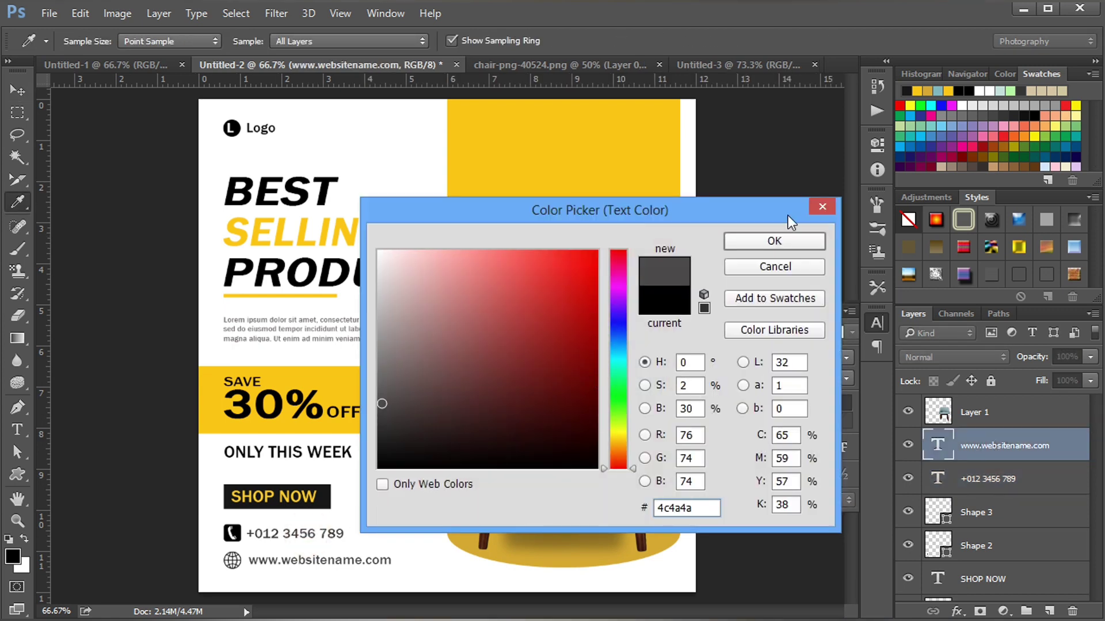
{"action": "left_click", "coordinate": [779, 244]}
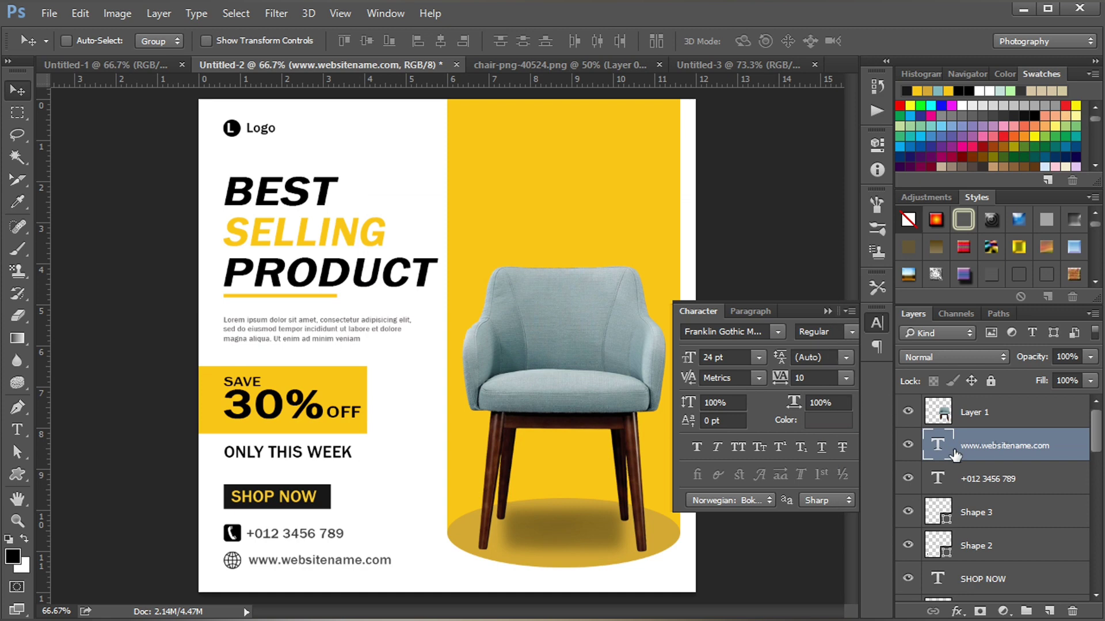
{"action": "left_click", "coordinate": [826, 311]}
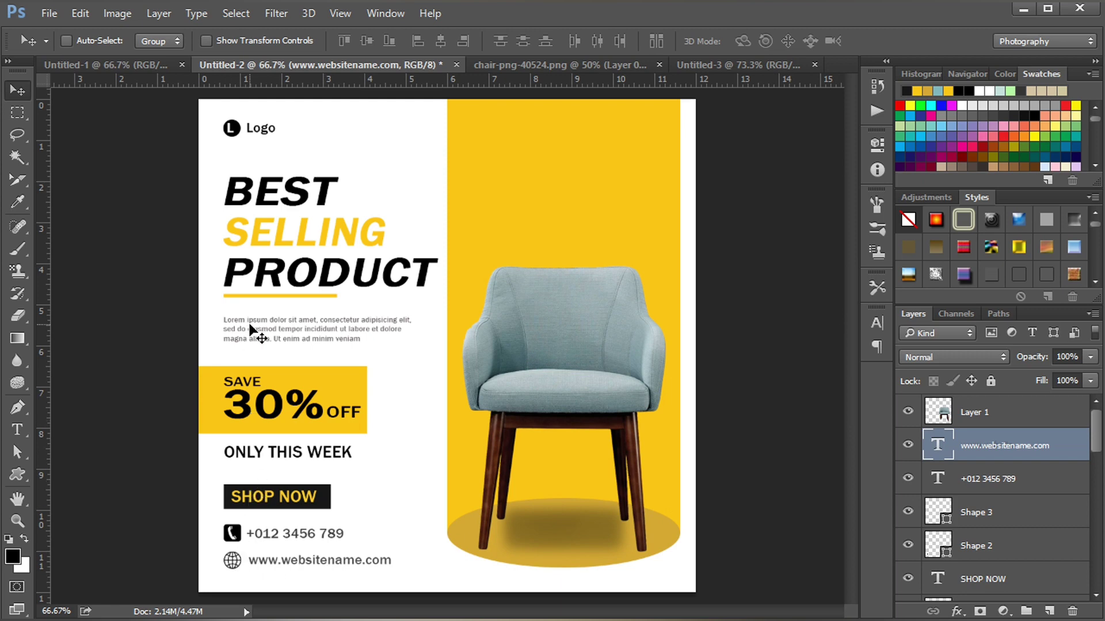
{"action": "left_click", "coordinate": [877, 325]}
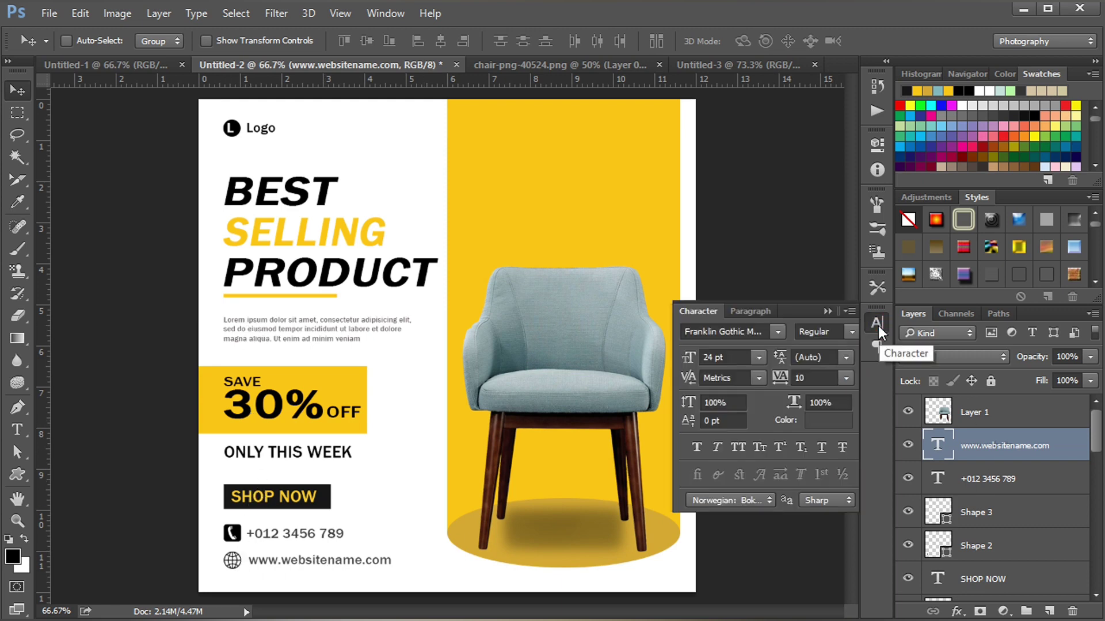
{"action": "left_click", "coordinate": [878, 325]}
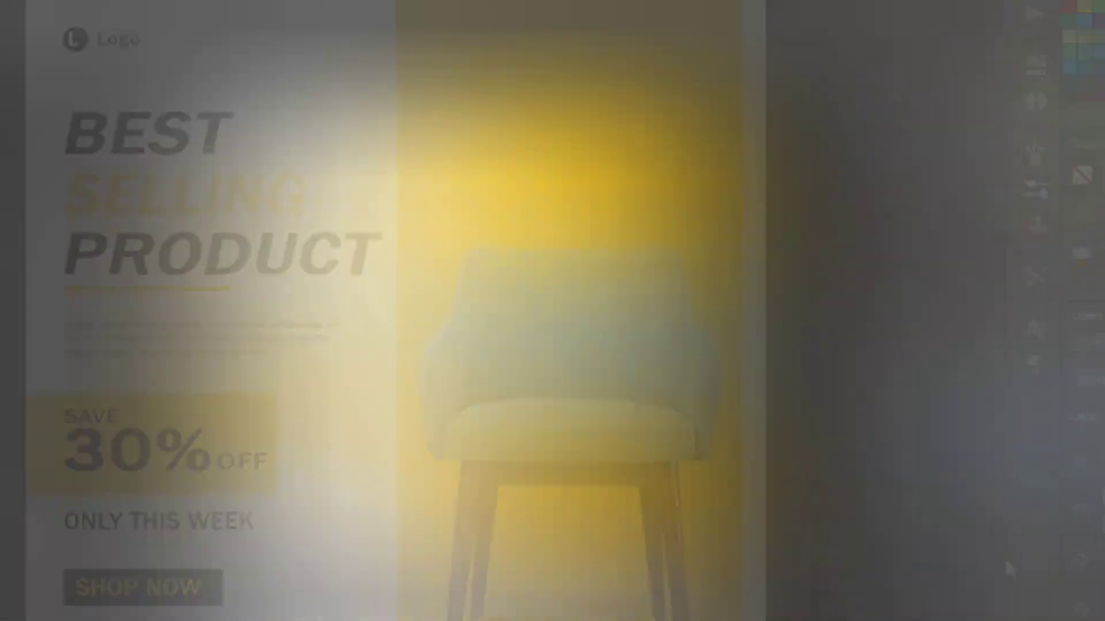